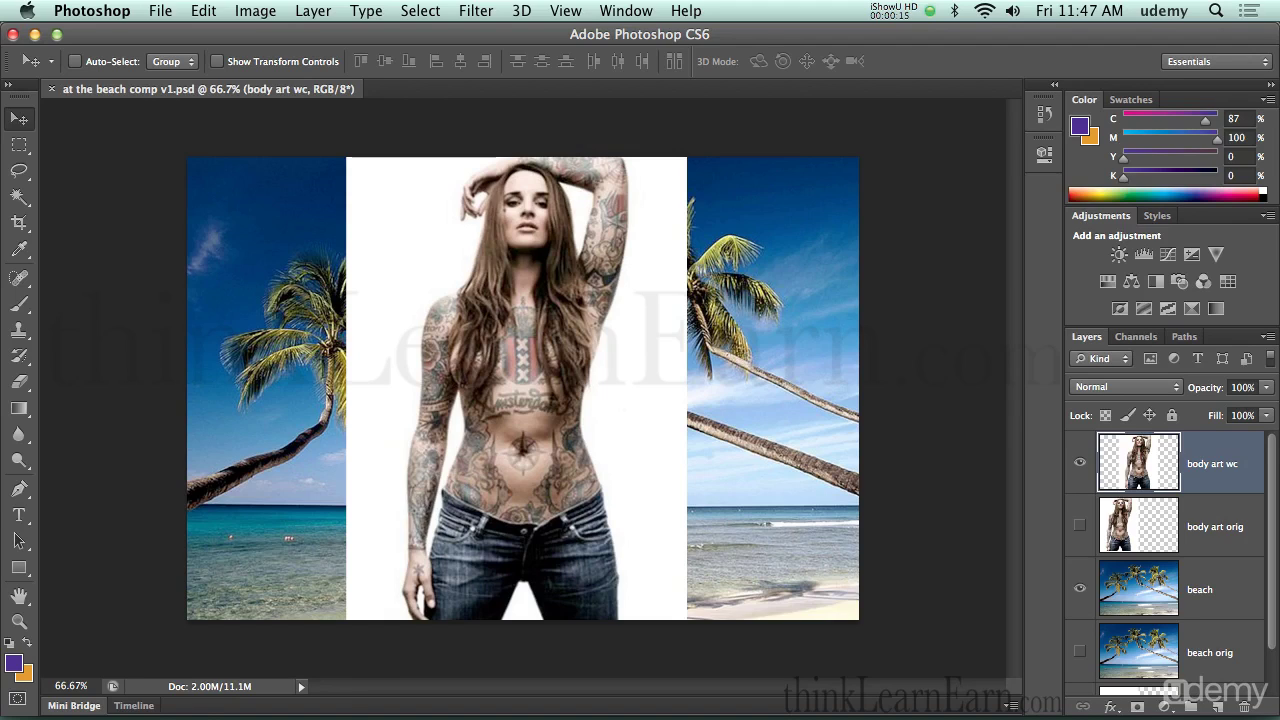
Select the beach layer and paint purple brush strokes across its middle, behind the model, with the 50 px Brush tool.
left_click(1136, 336)
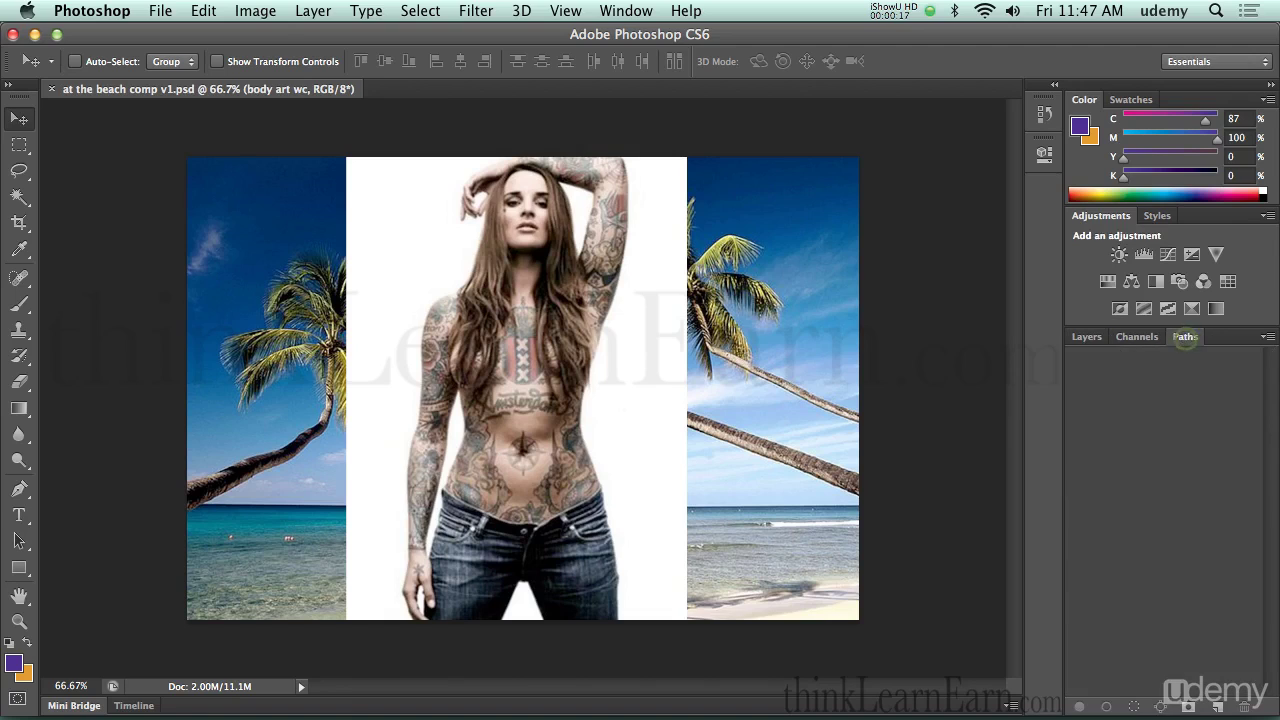
left_click(1088, 336)
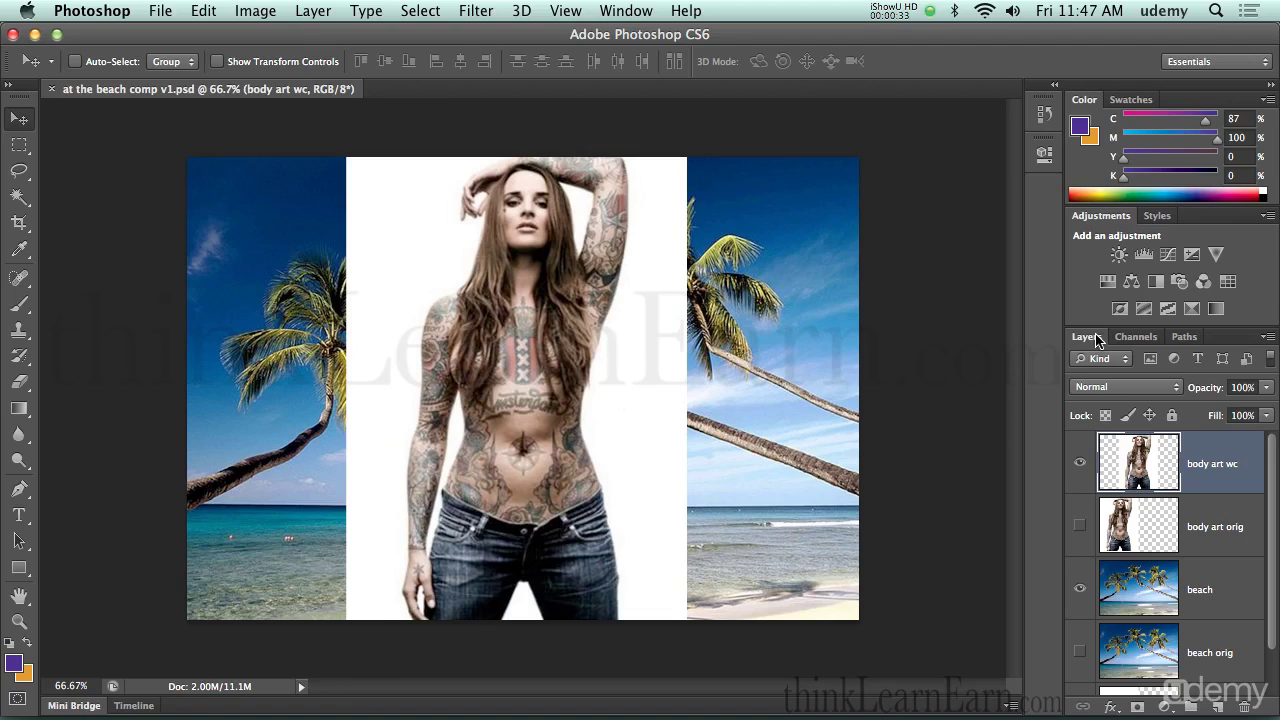
left_click(1205, 598)
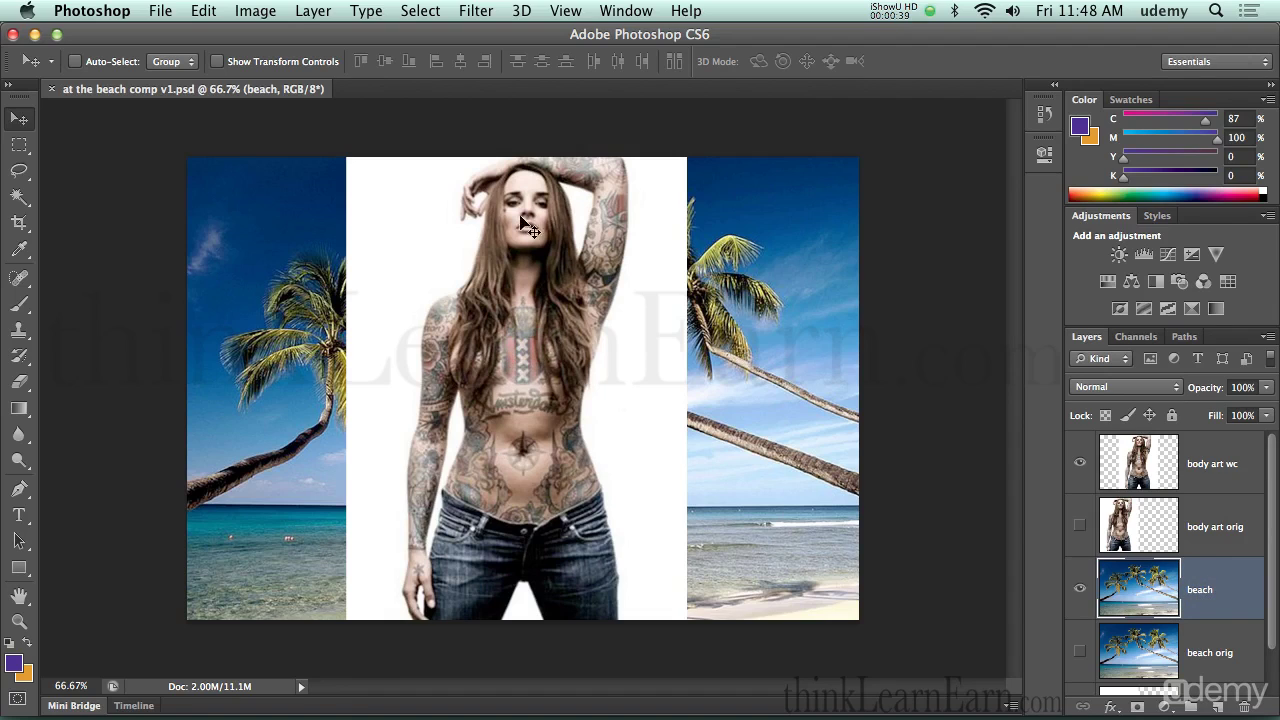
key("b")
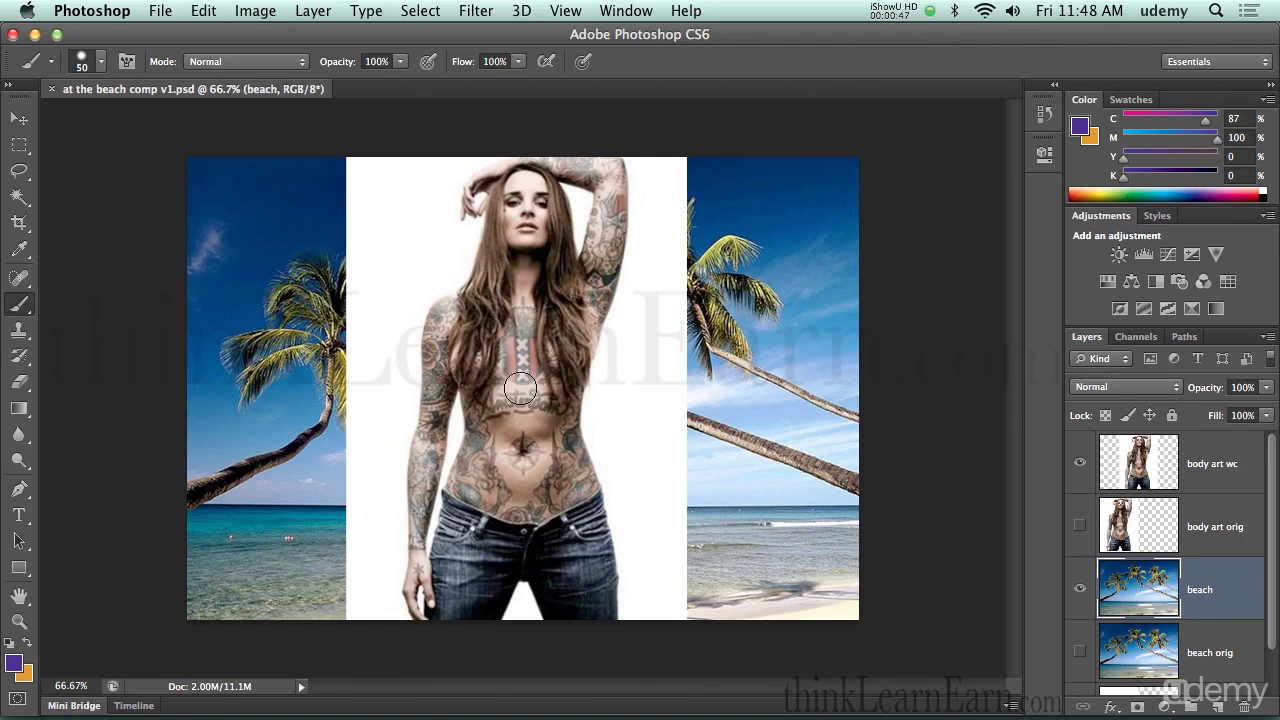
mouse_move(480, 381)
left_mouse_down()
mouse_move(495, 385)
mouse_move(601, 302)
mouse_move(480, 380)
mouse_move(498, 382)
left_mouse_up()
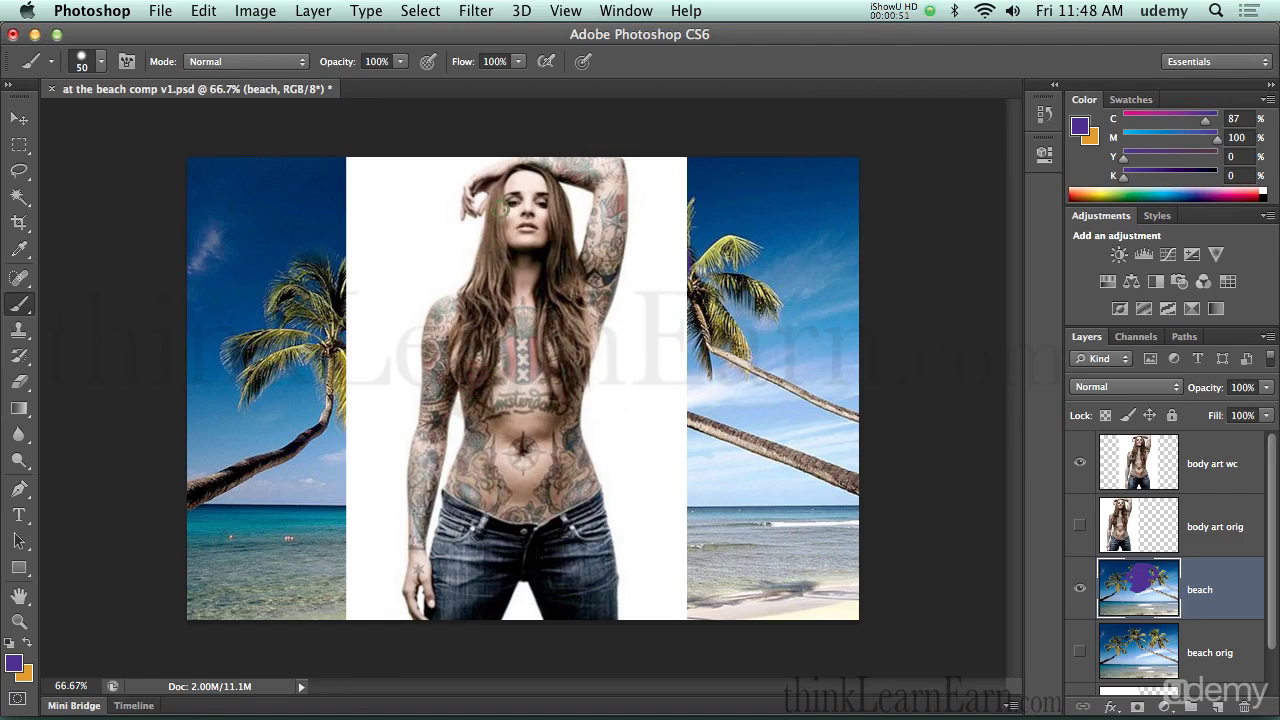
left_click(614, 375)
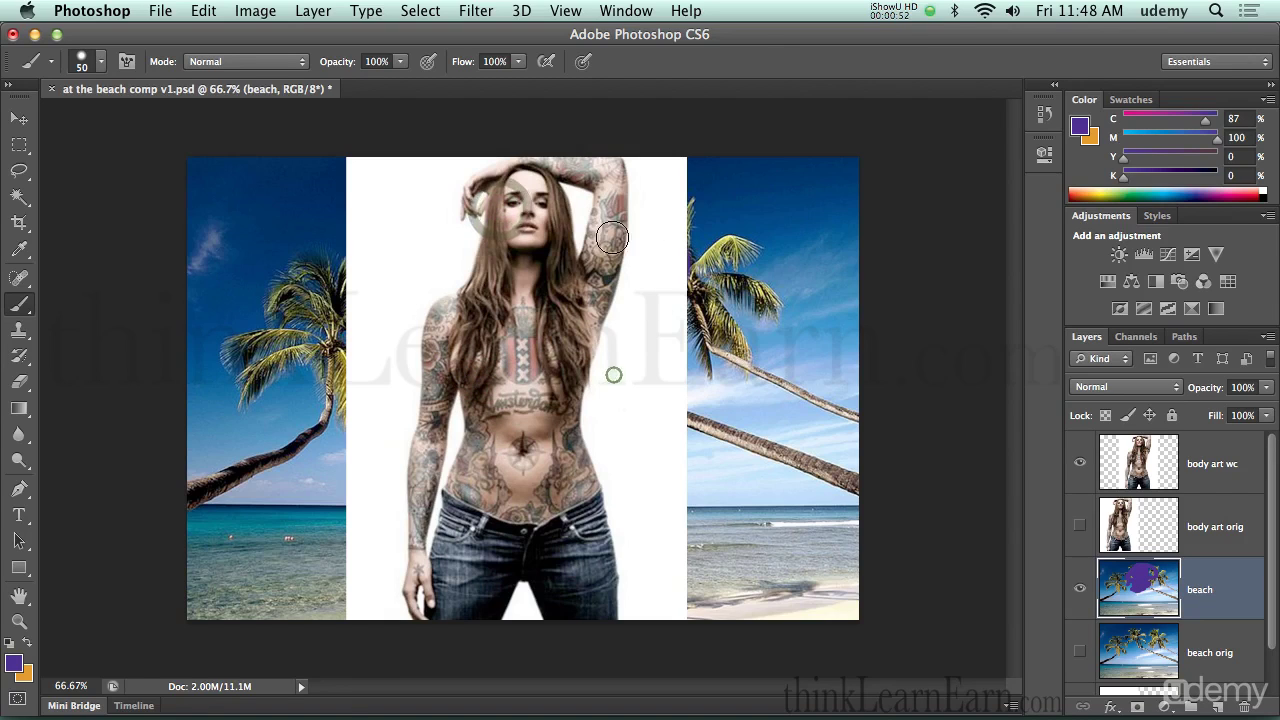
left_click(412, 341)
left_click(588, 392)
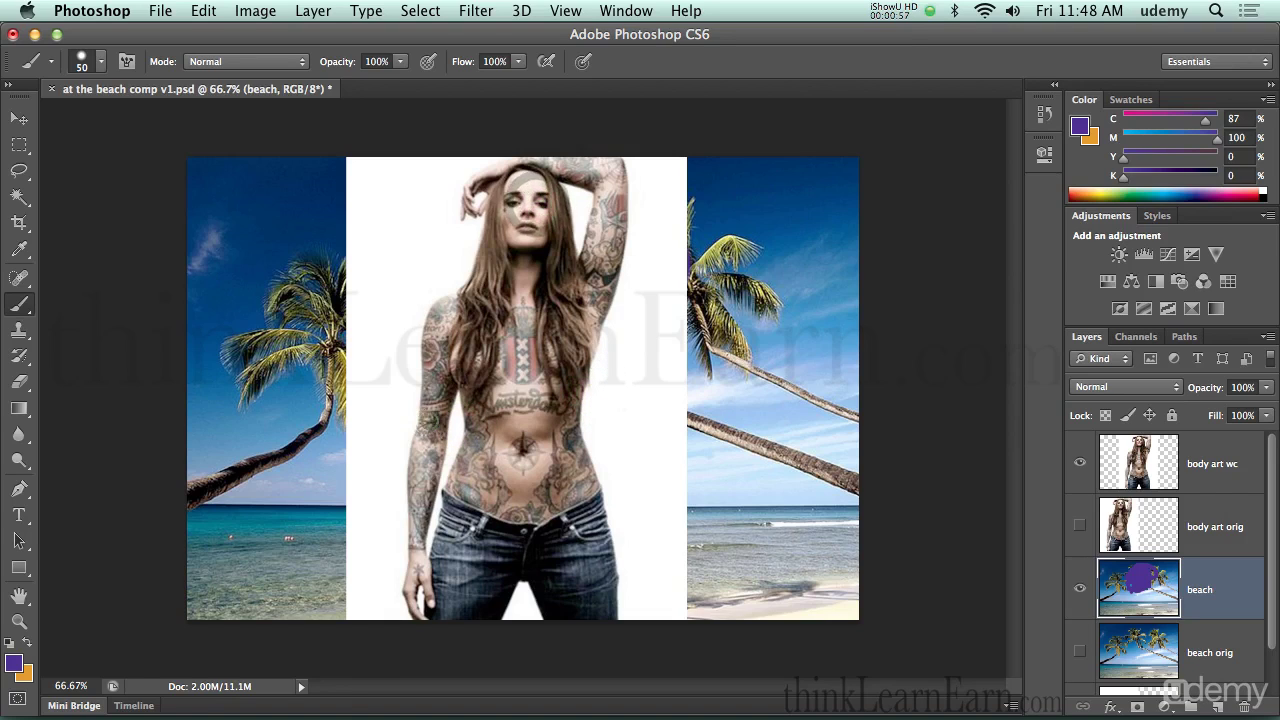
left_click(429, 421)
left_click(515, 448)
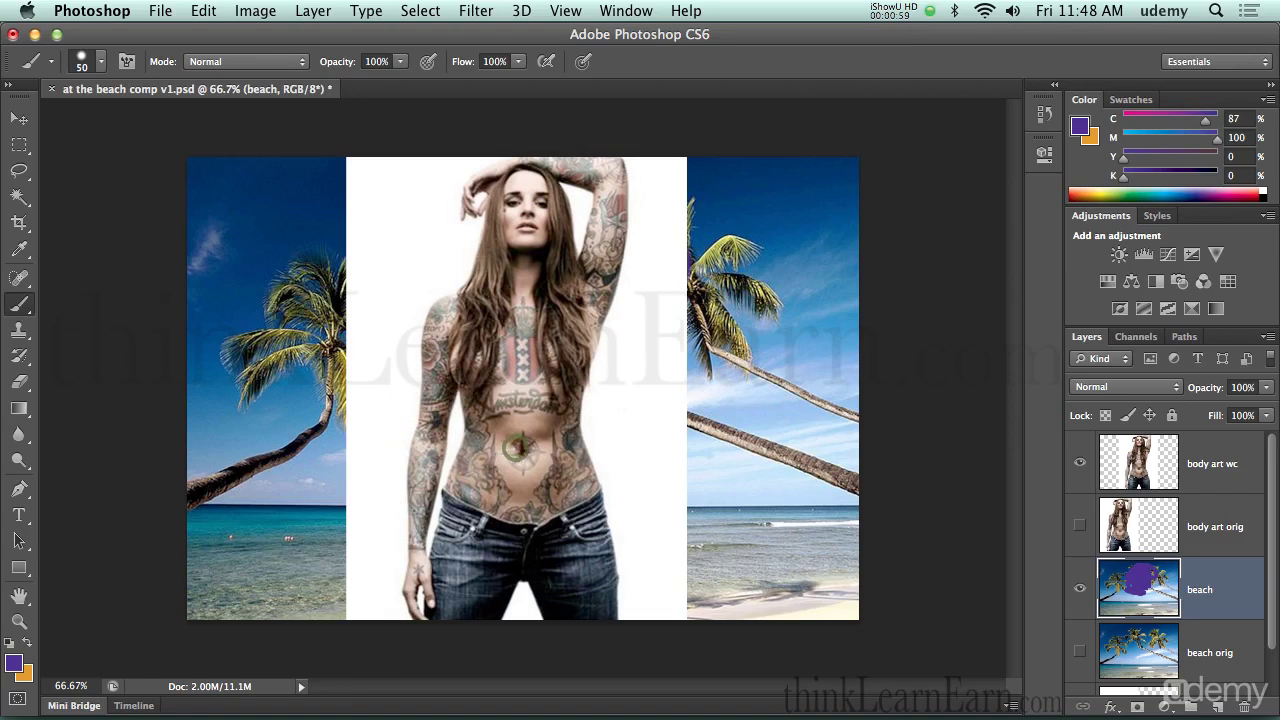
left_click(600, 358)
left_click(534, 332)
left_click(535, 406)
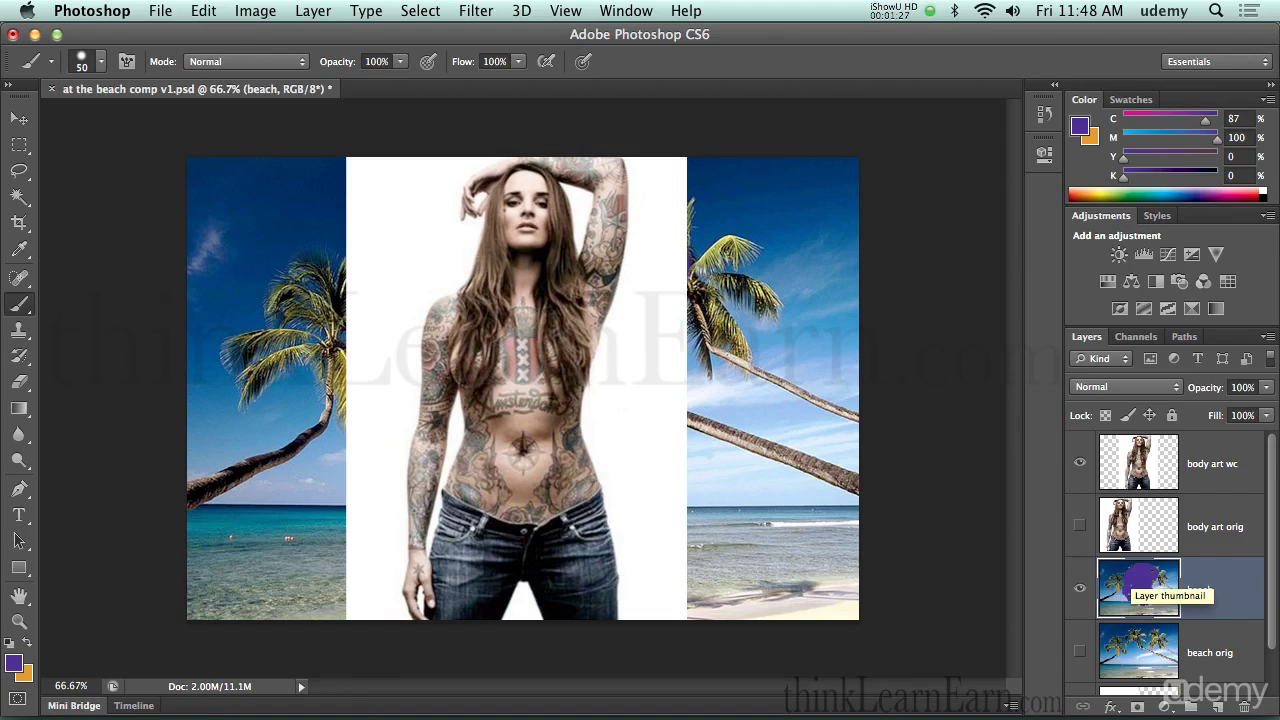
Hide the body art wc layer and paint a curved purple stroke over the beach layer's palm trunks, beside the existing paint.
left_click(1079, 464)
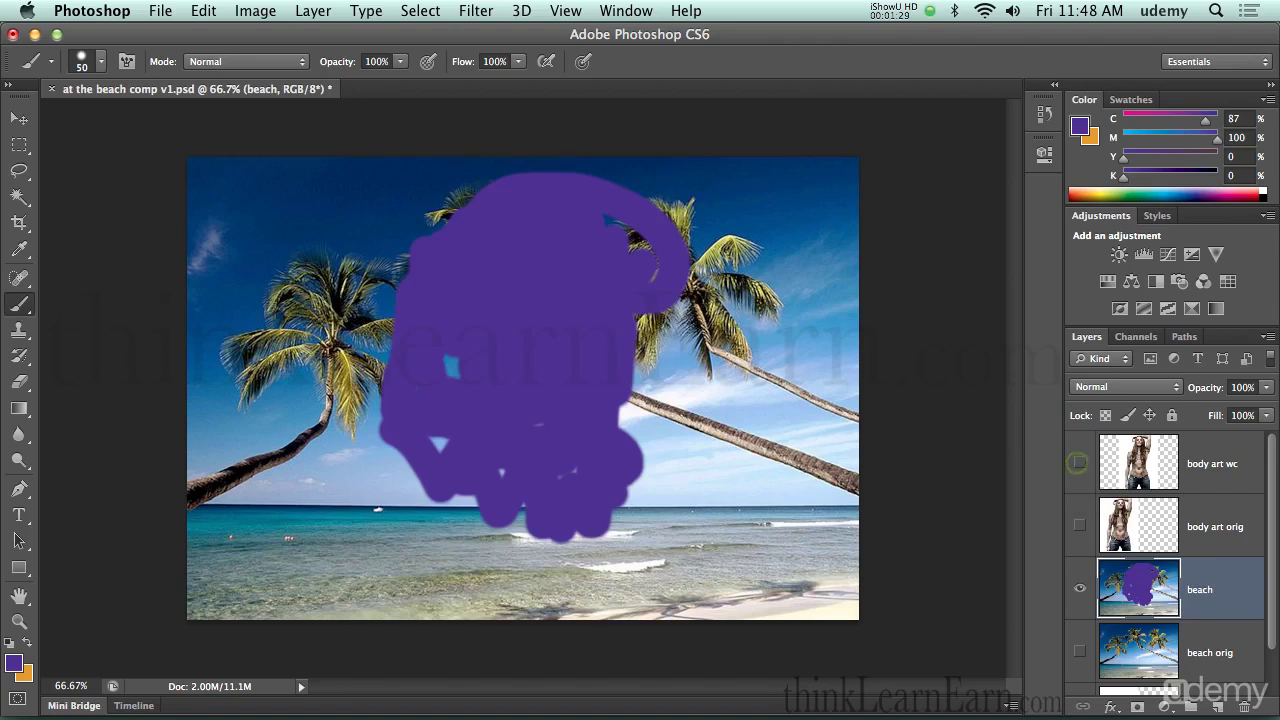
mouse_move(600, 352)
left_mouse_down()
mouse_move(700, 464)
mouse_move(778, 300)
left_mouse_up()
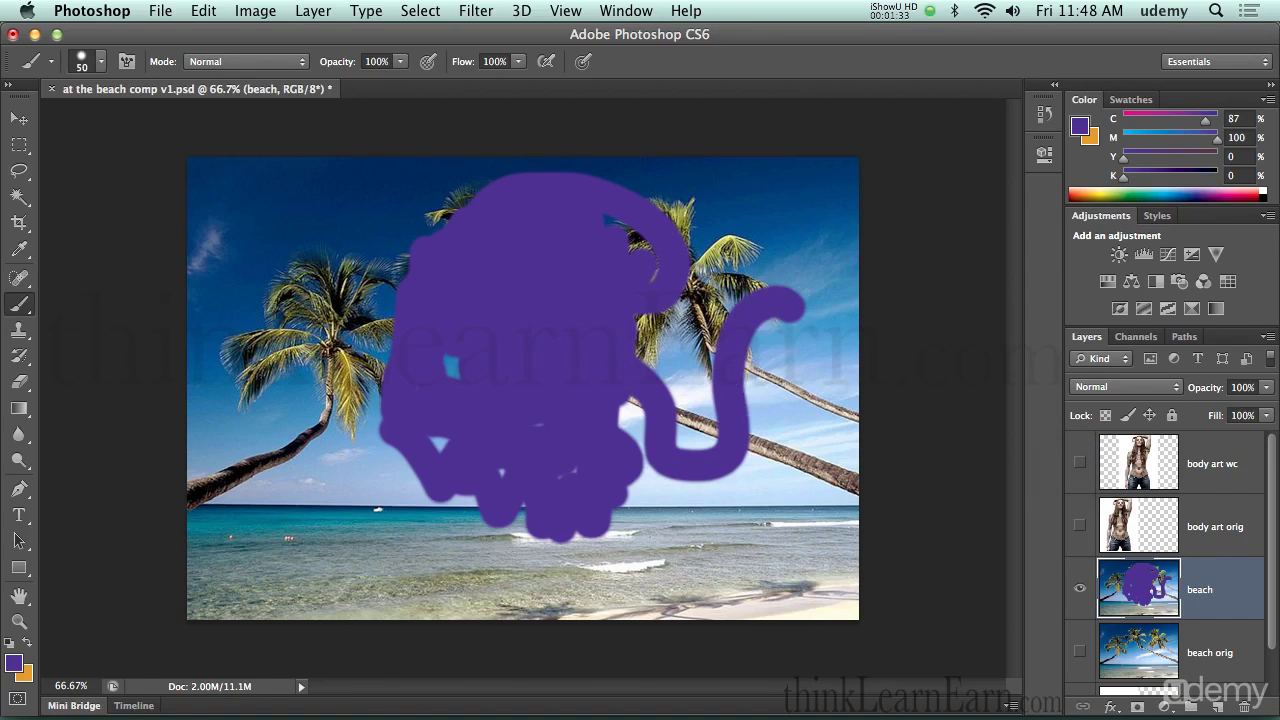
Step backward through the latest brush strokes and revert the document to its saved version.
left_click(204, 11)
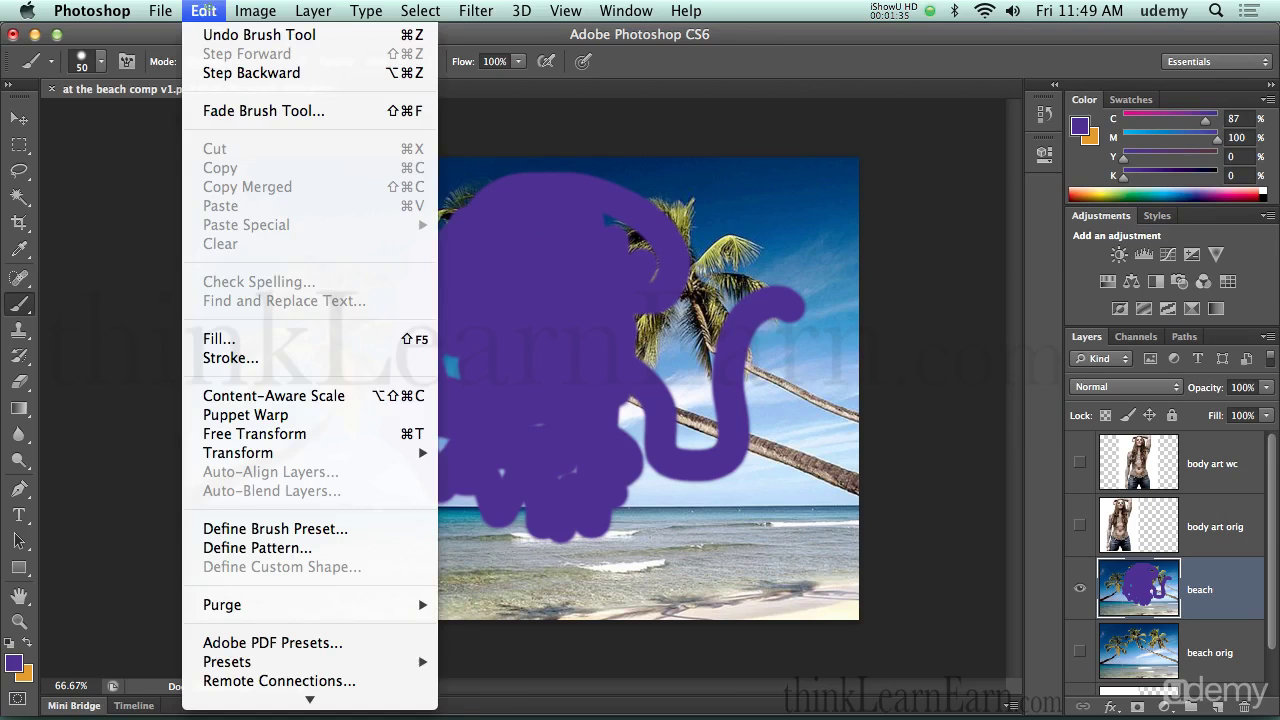
left_click(216, 14)
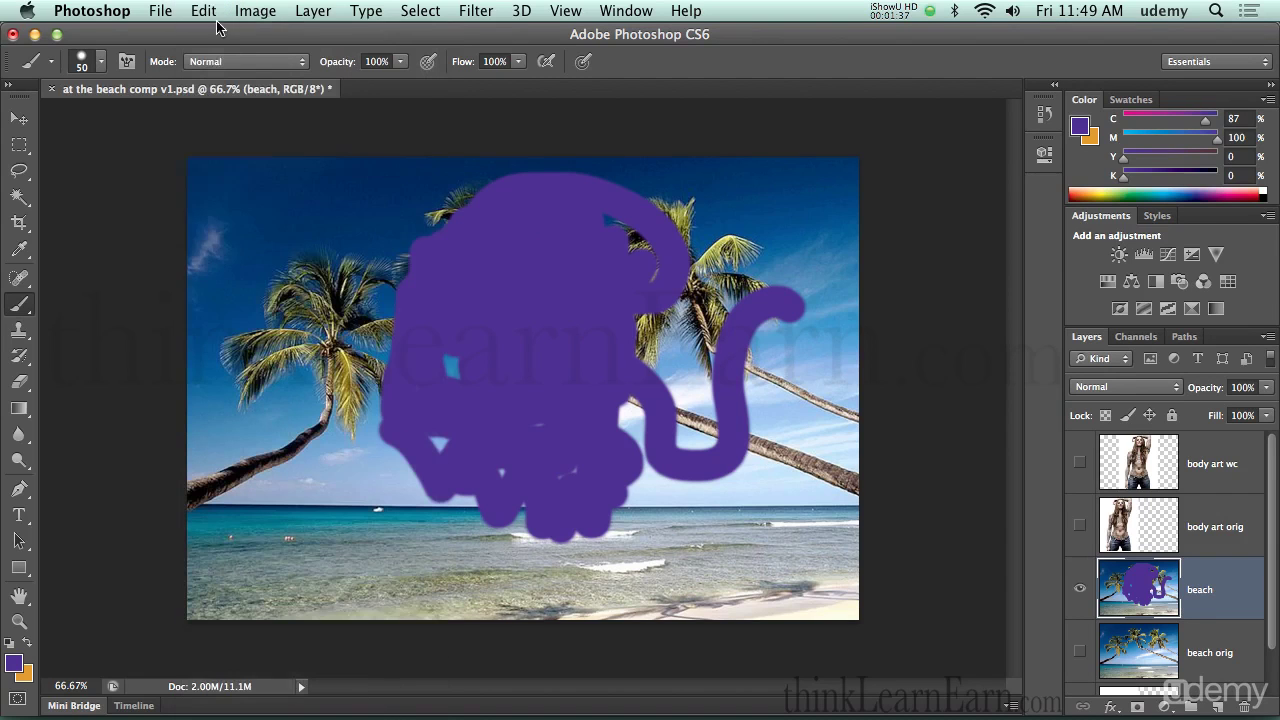
key("alt+super+z")
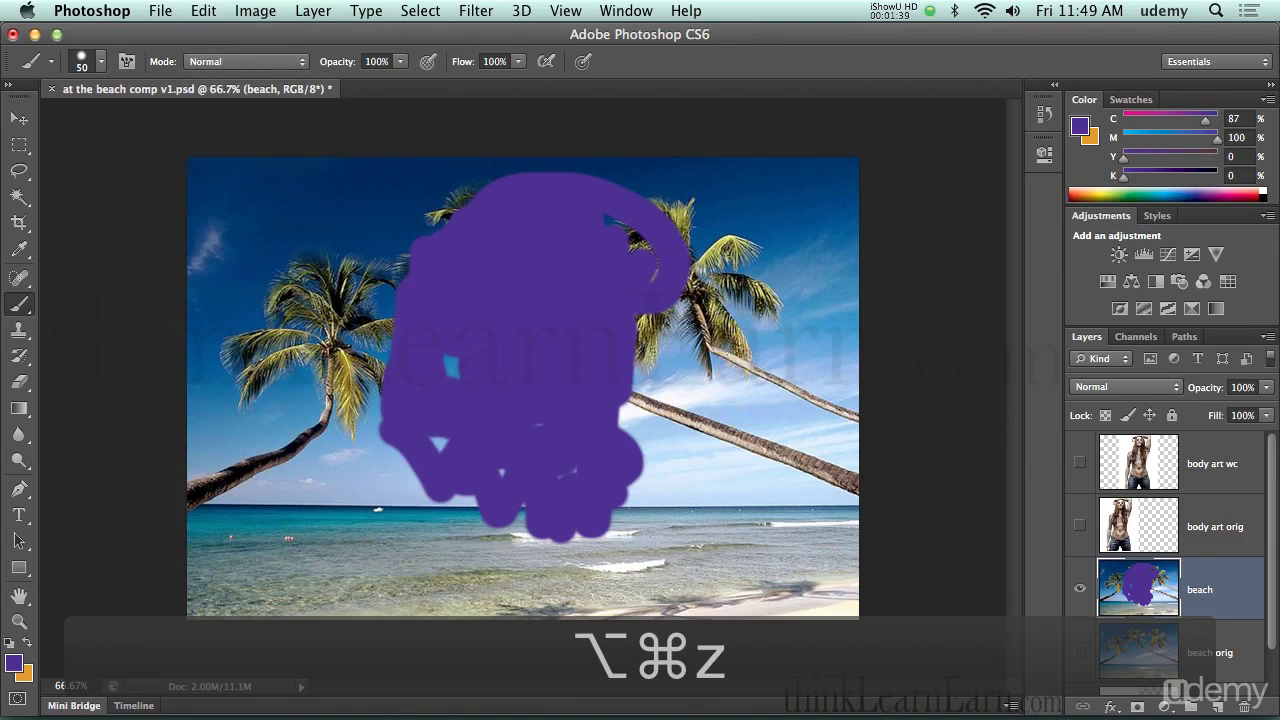
key("alt+super+z")
key("alt+super+z")
key("alt+super+z")
key("alt+super+z")
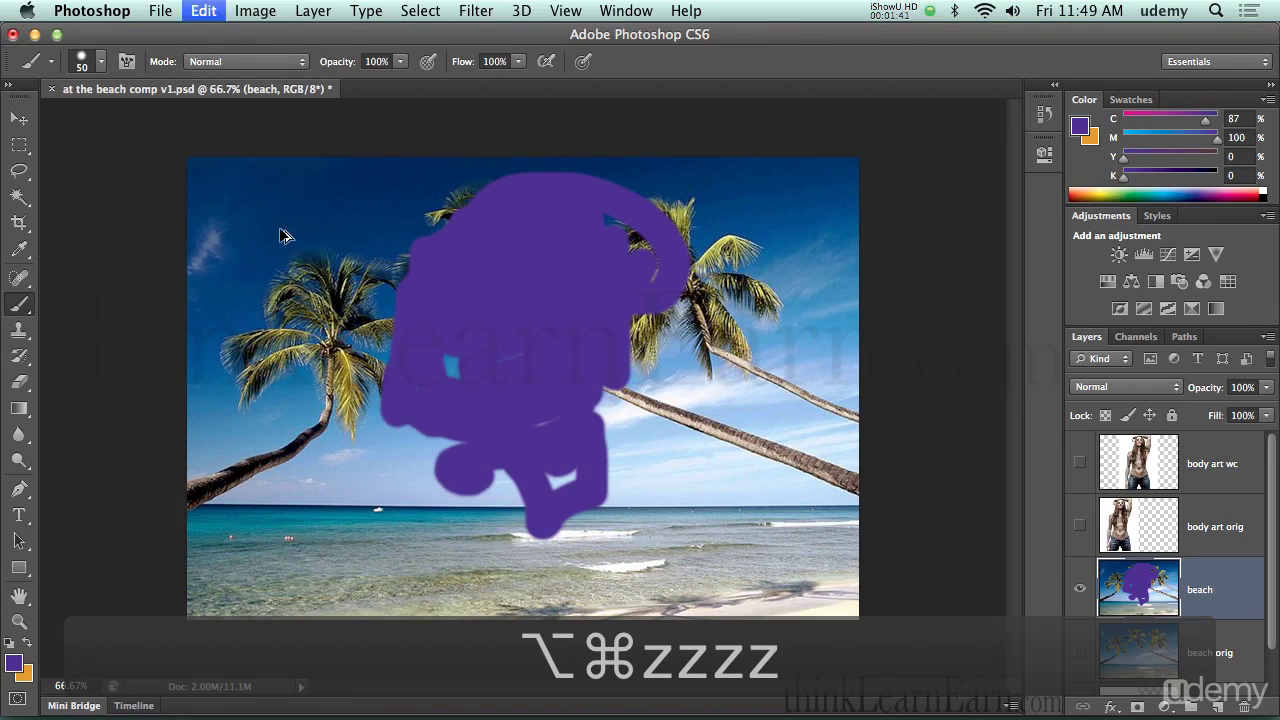
left_click(160, 11)
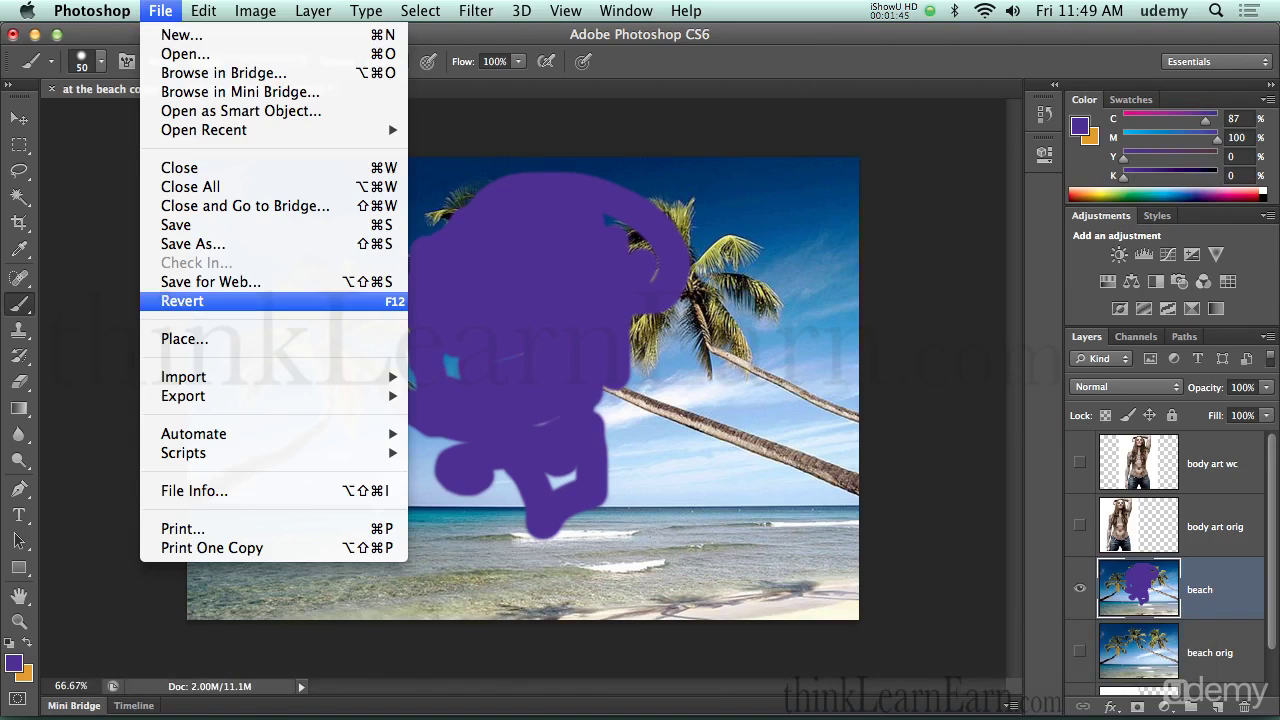
left_click(185, 301)
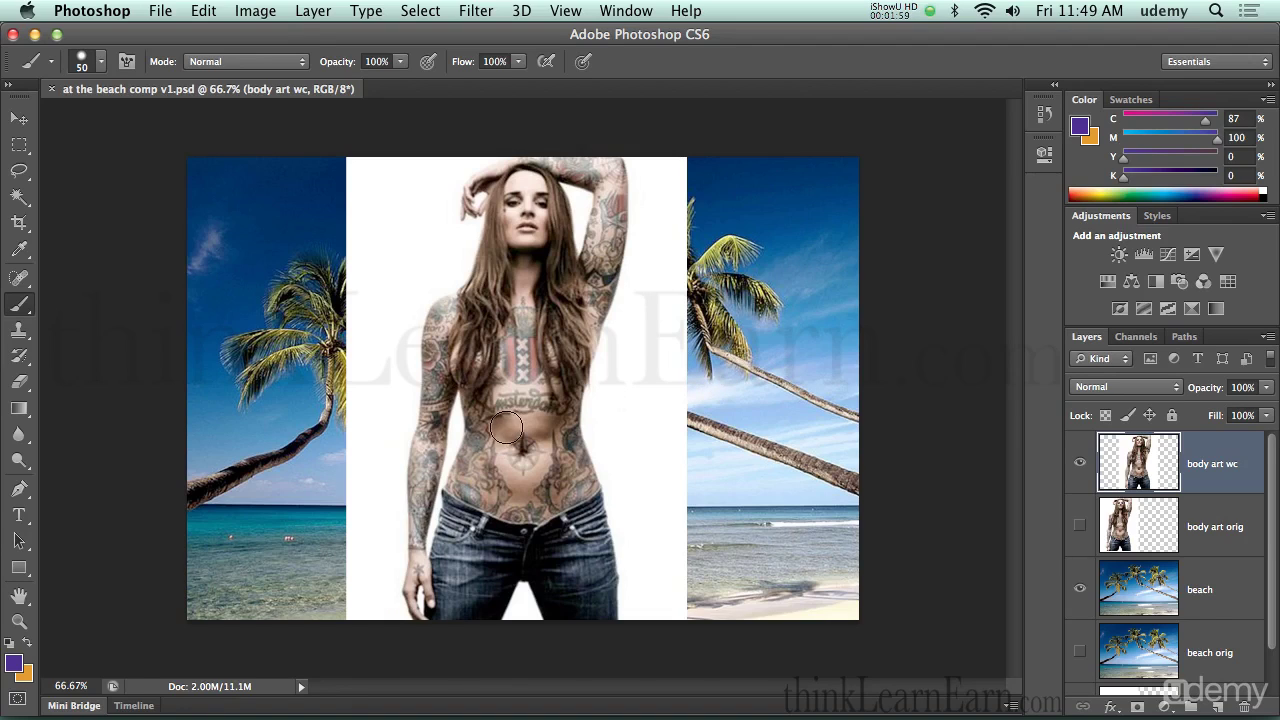
Activate the Move tool and select the beach layer directly from the canvas while the channels are shown, checking the layer list for it.
key("v")
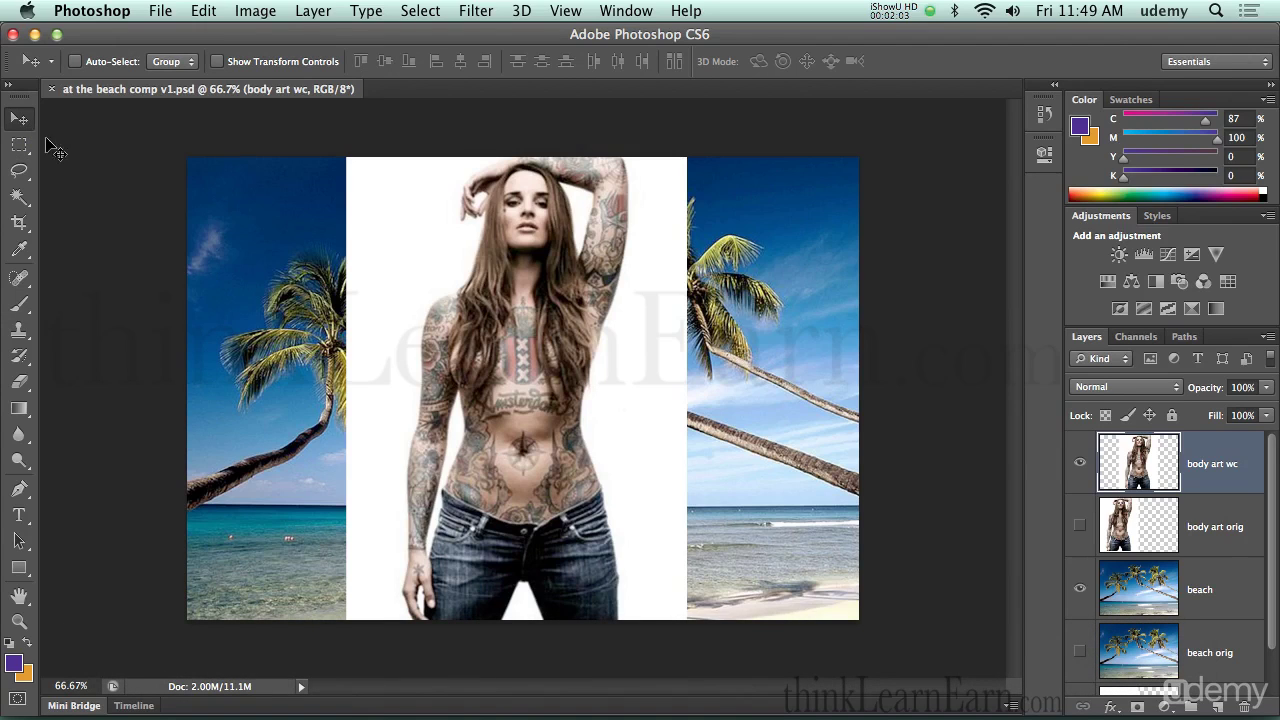
key("super")
left_click(1136, 337)
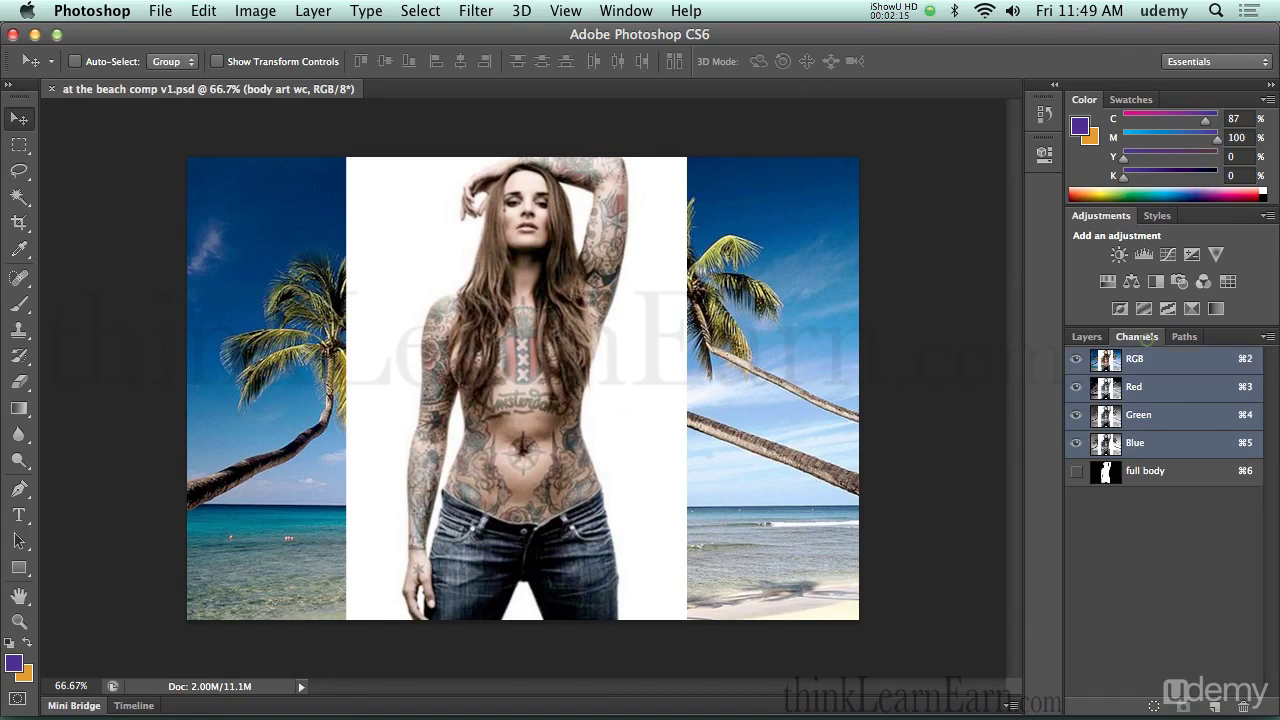
left_click(1184, 337)
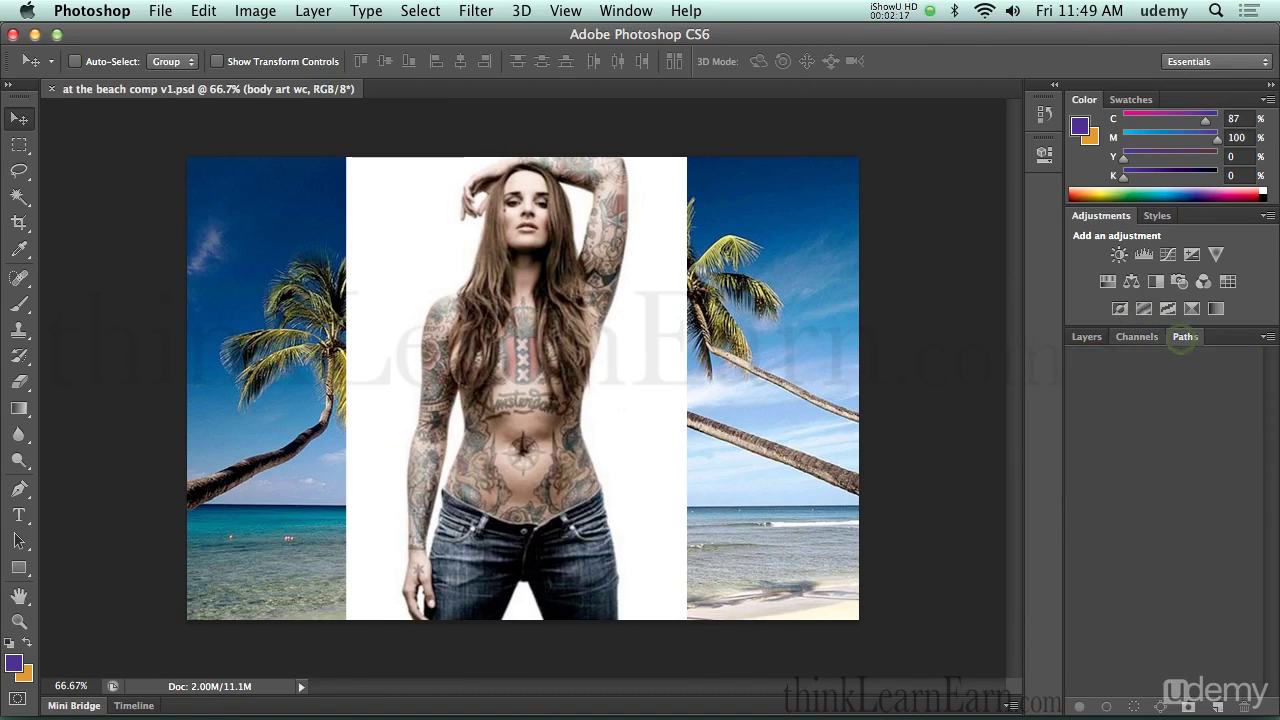
left_click(1136, 337)
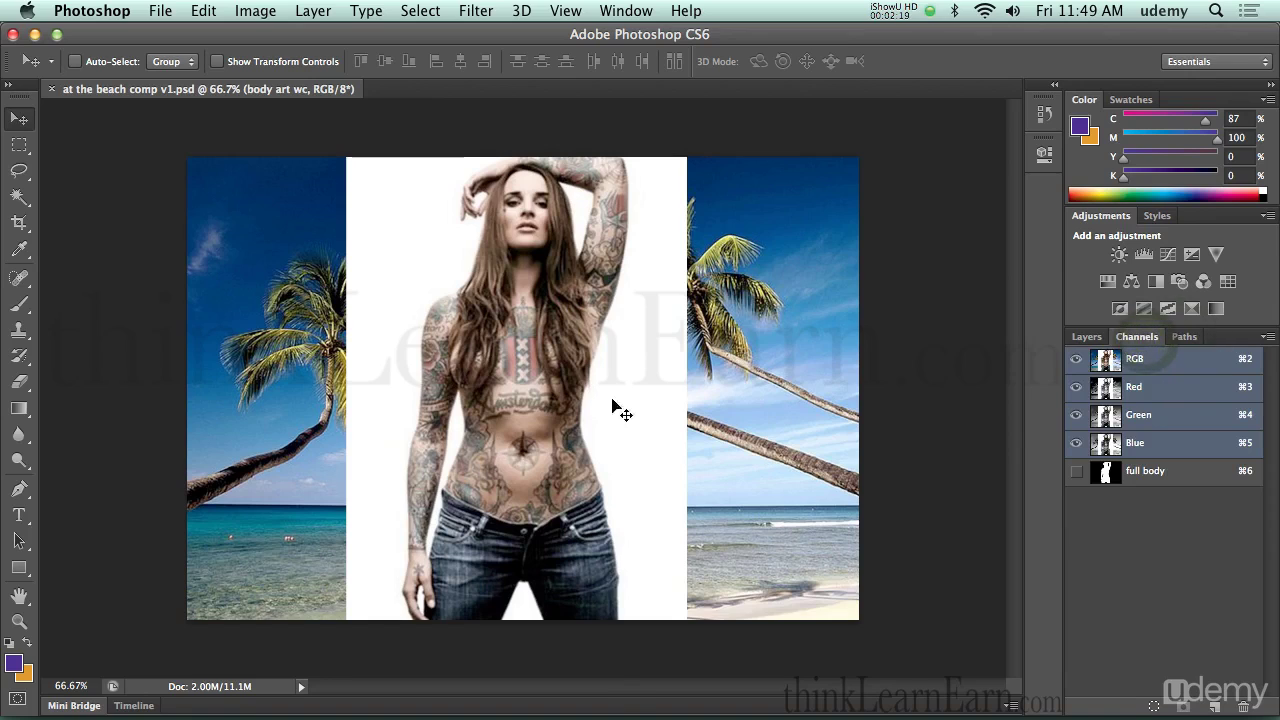
left_click(714, 372, "super")
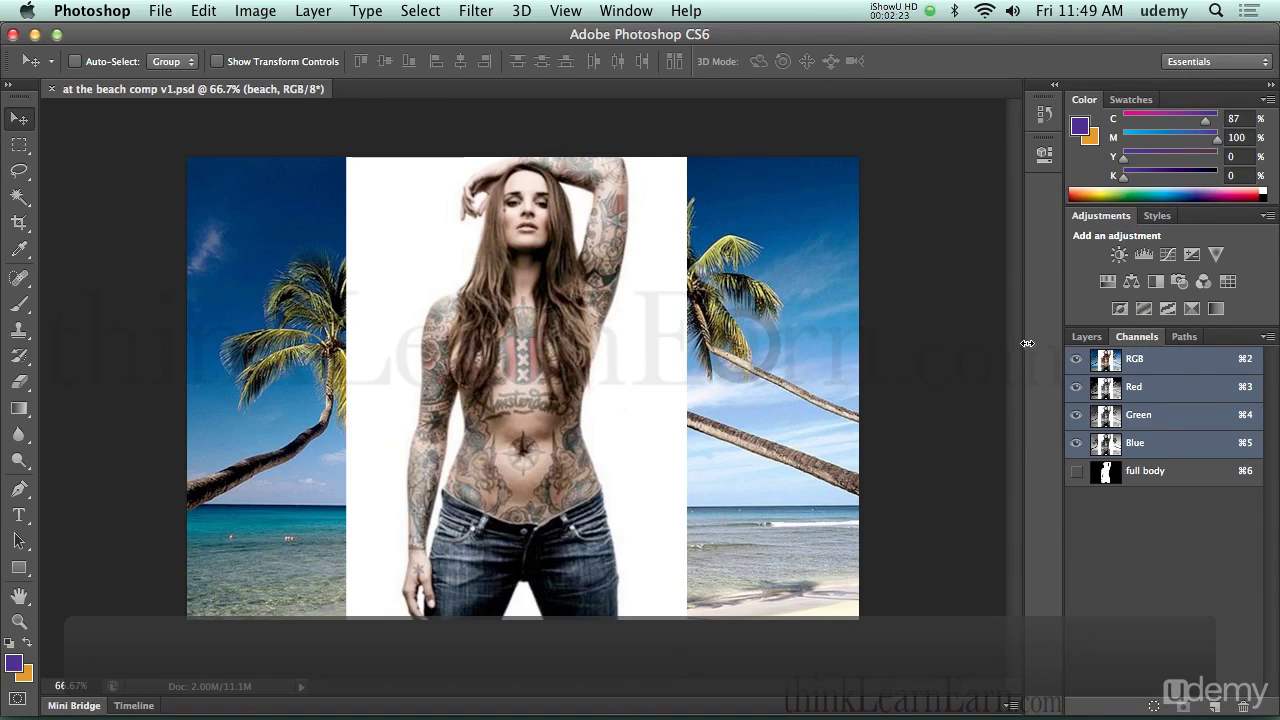
left_click(1086, 337)
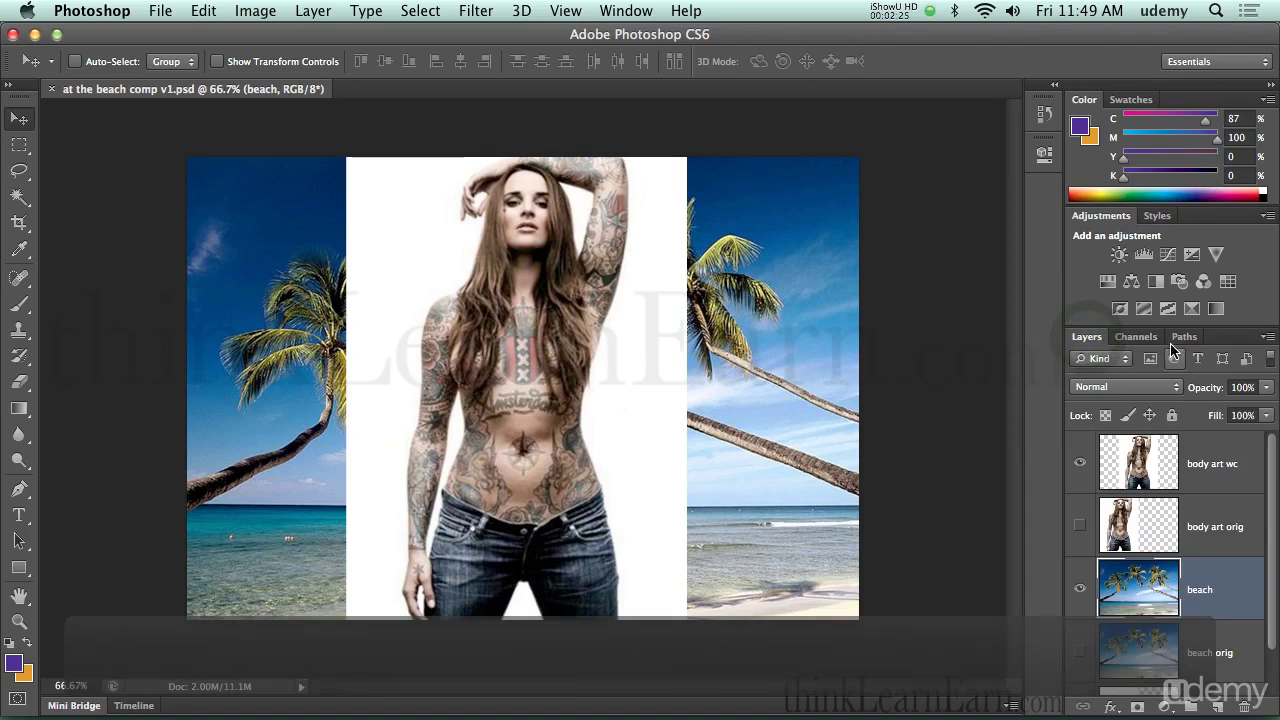
Select the body art wc layer directly from the canvas while the channels are shown, and return to the layer list.
left_click(1137, 337)
left_click(500, 330, "super")
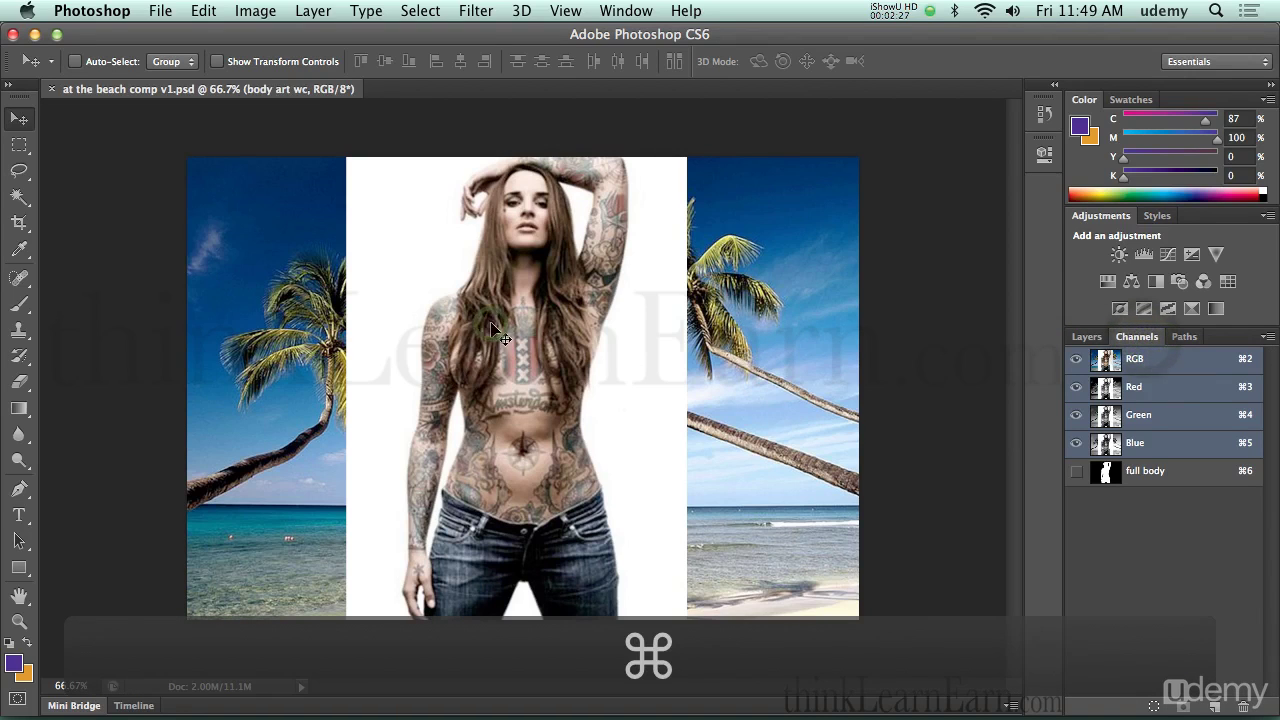
left_click(1086, 337)
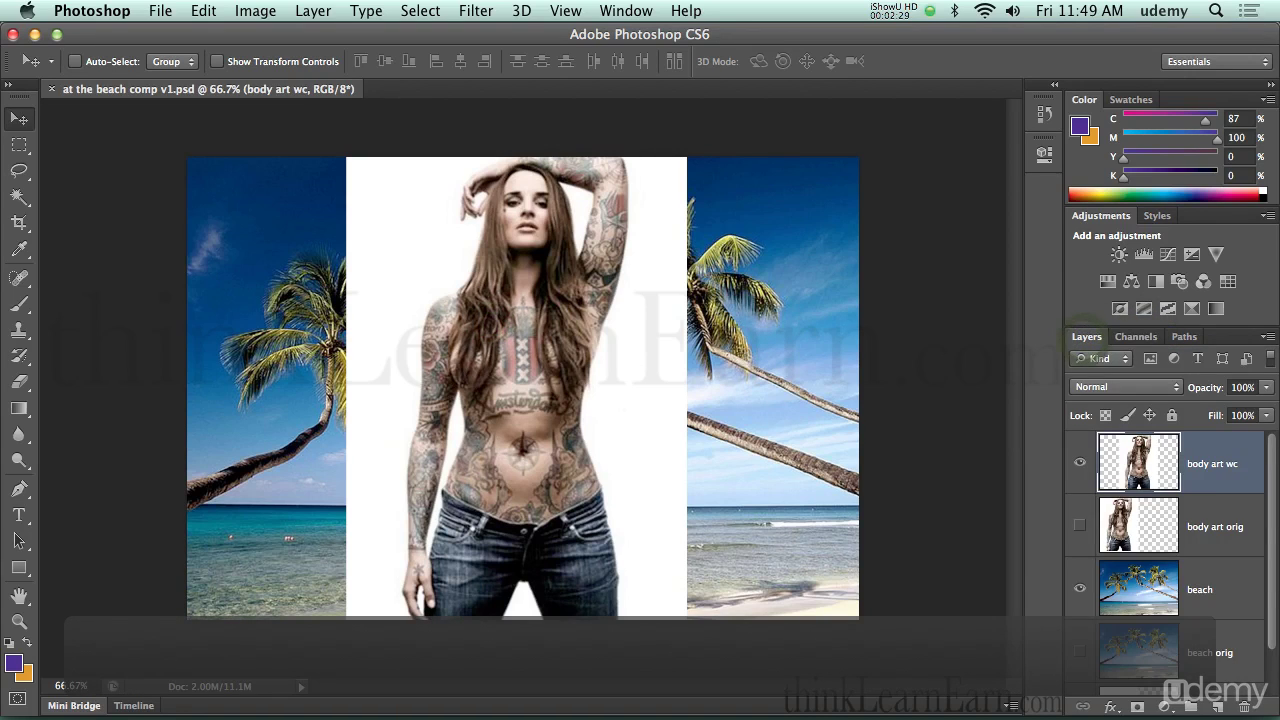
Look up the full body channel's number and load that channel as a selection with the body art wc layer active.
key("super")
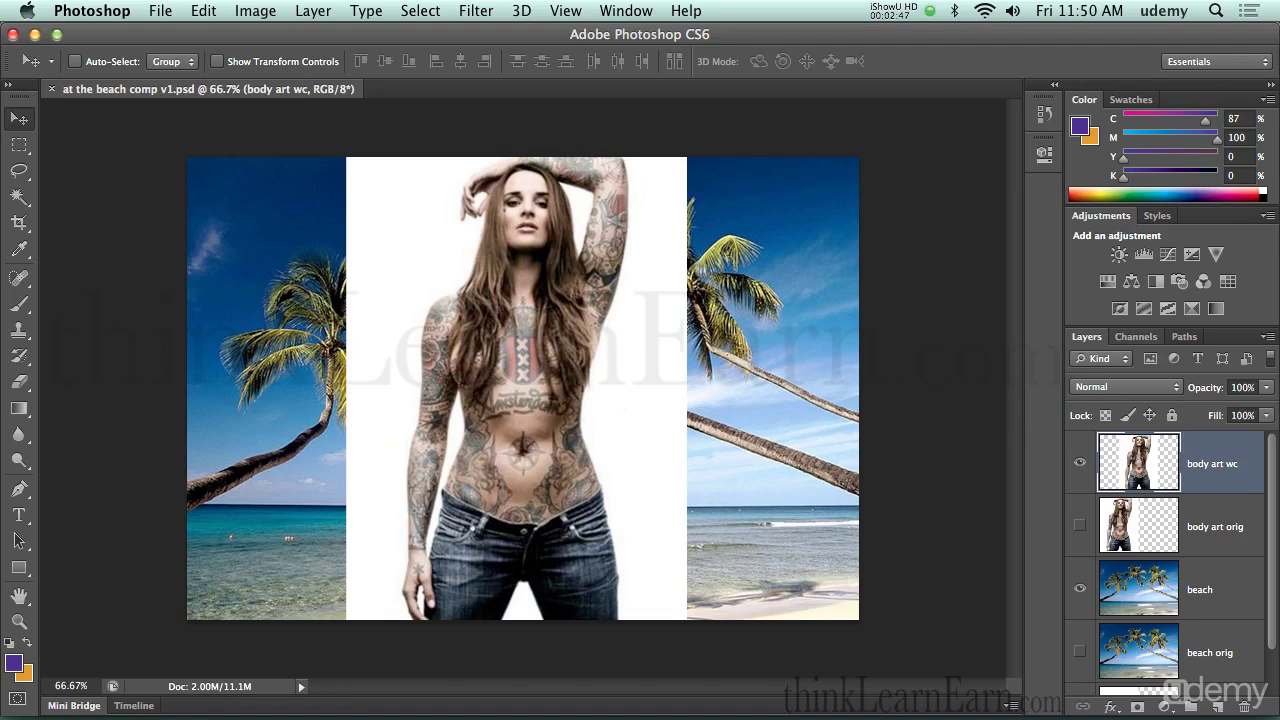
left_click(1141, 339)
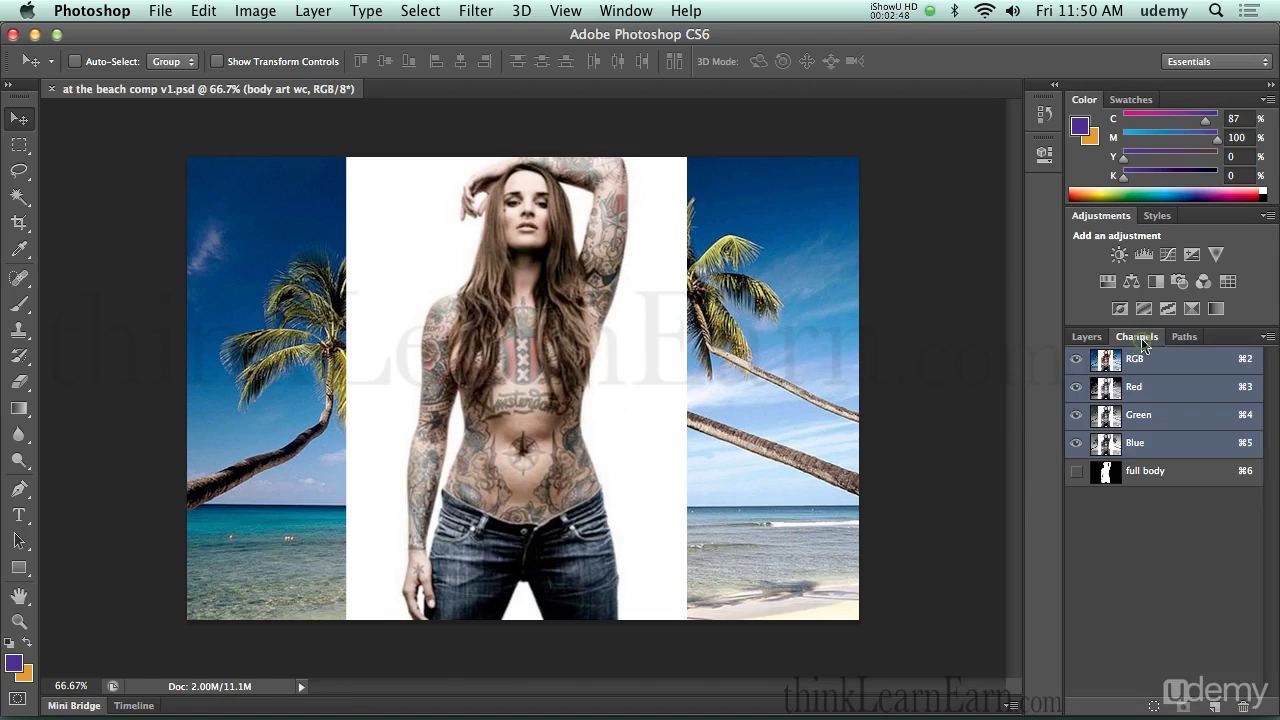
left_click(1083, 340)
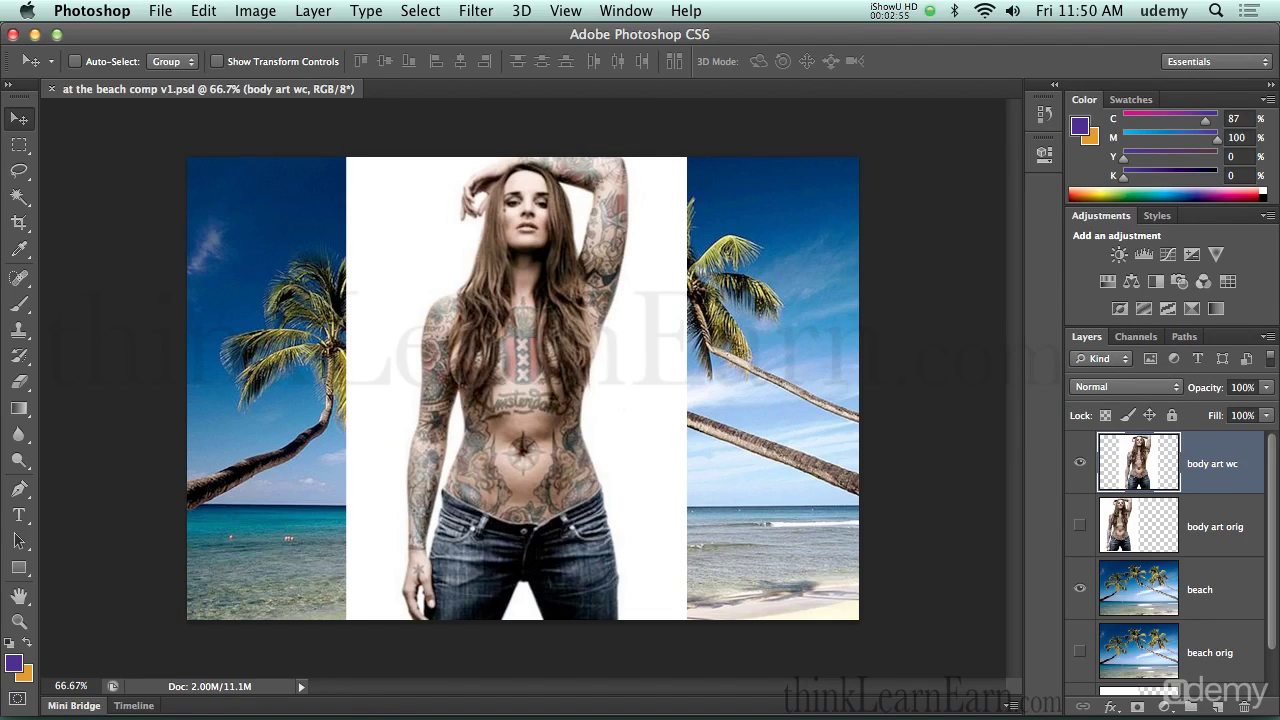
key("super")
key("alt+super")
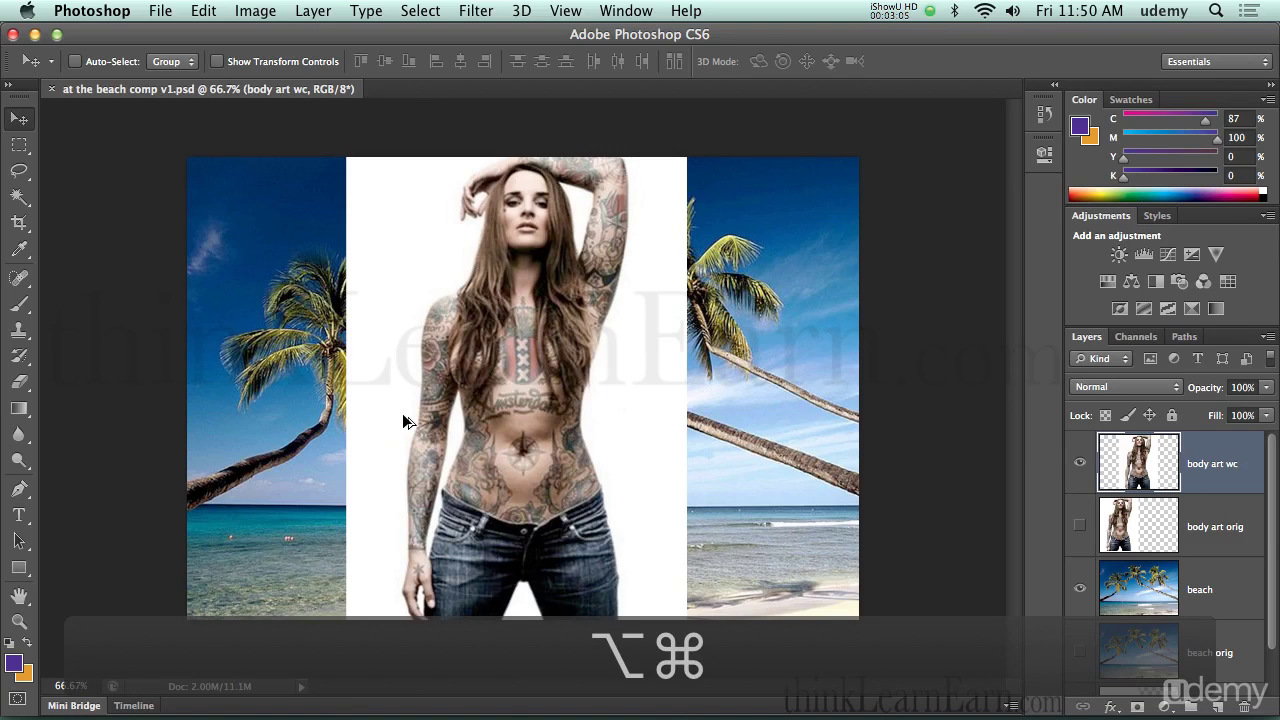
key("alt+super+6")
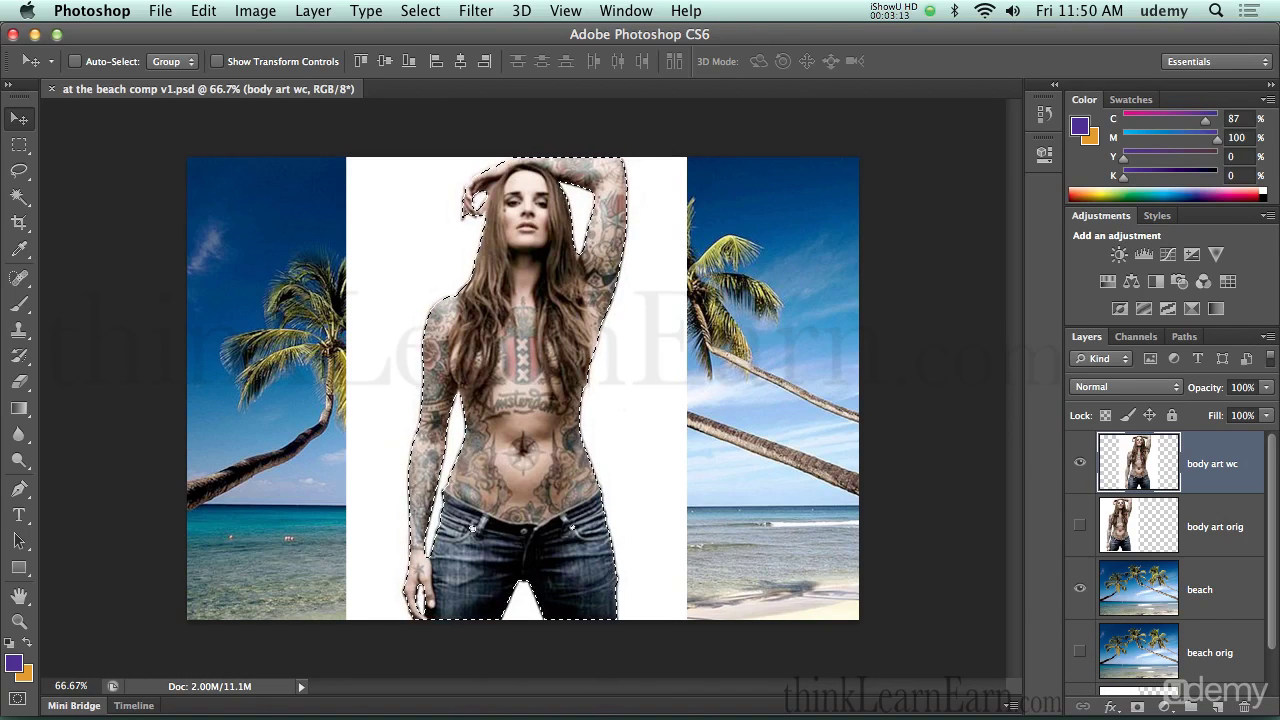
Try deleting the selected figure from the body art wc layer and undo the deletion.
key("Delete")
key("super+z")
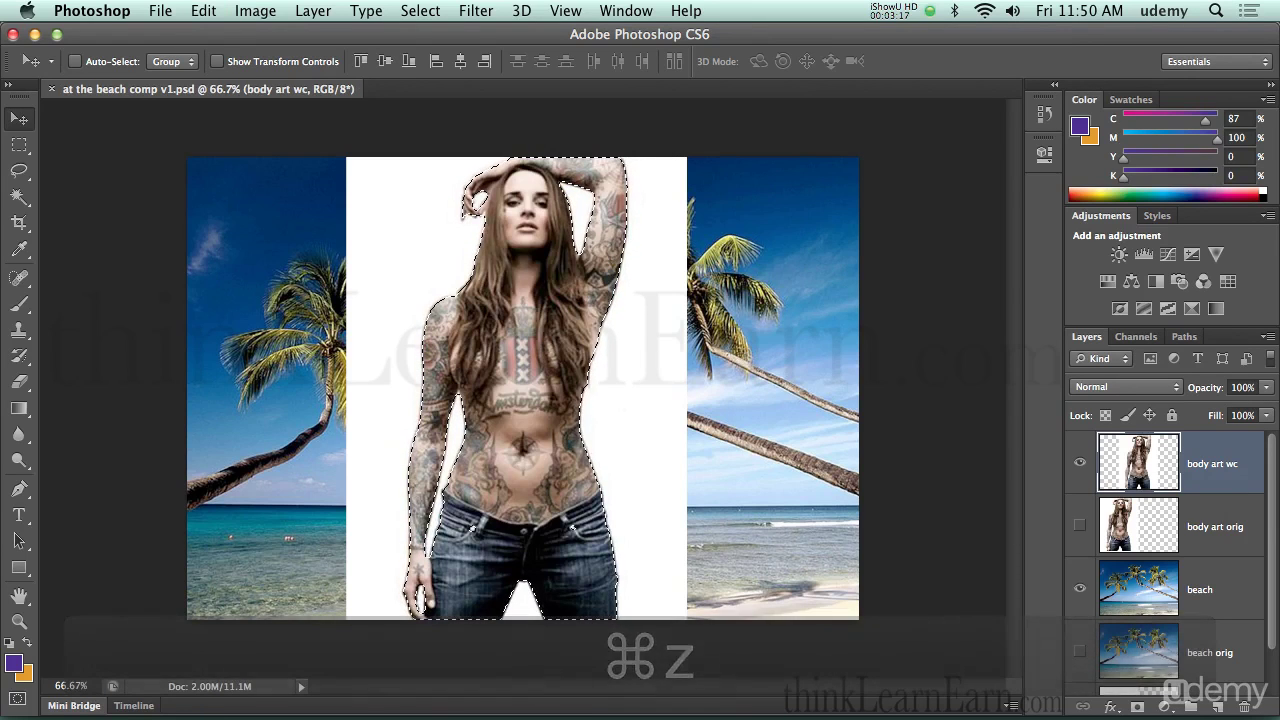
Hide the selection edges and toggle Quick Mask mode on, off and on again to view the selection as a mask overlay.
key("super+h")
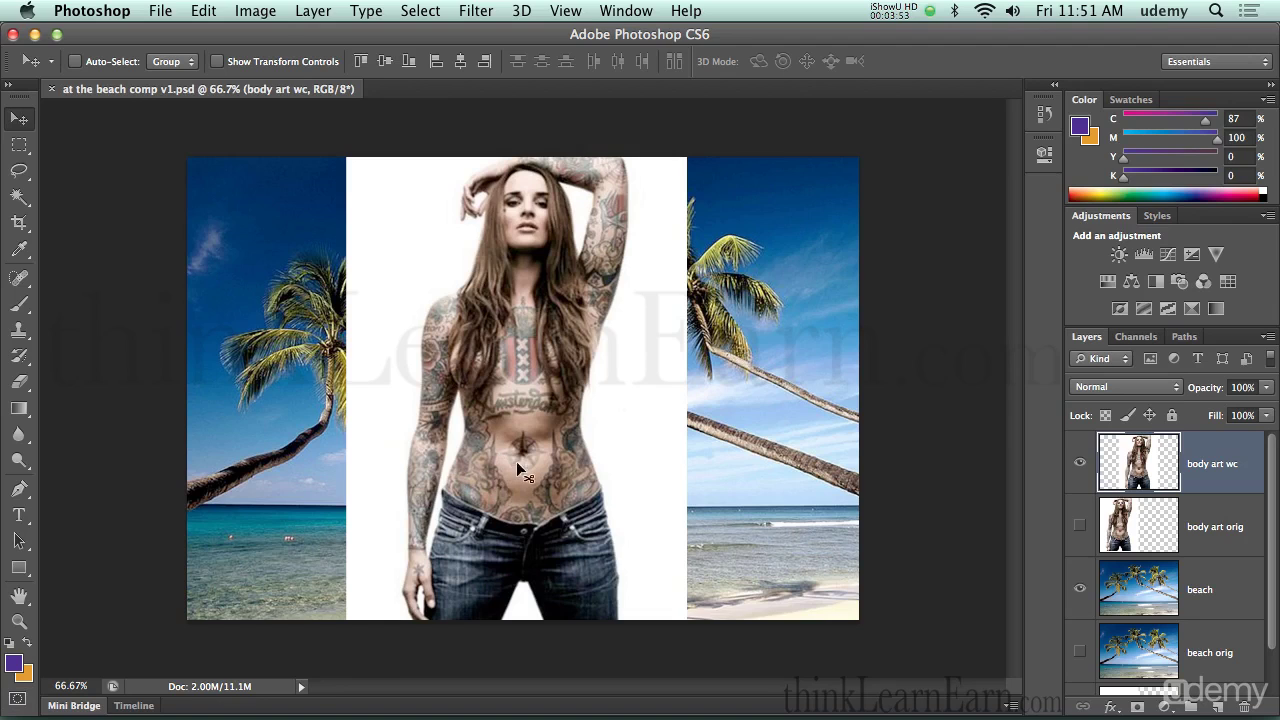
key("q")
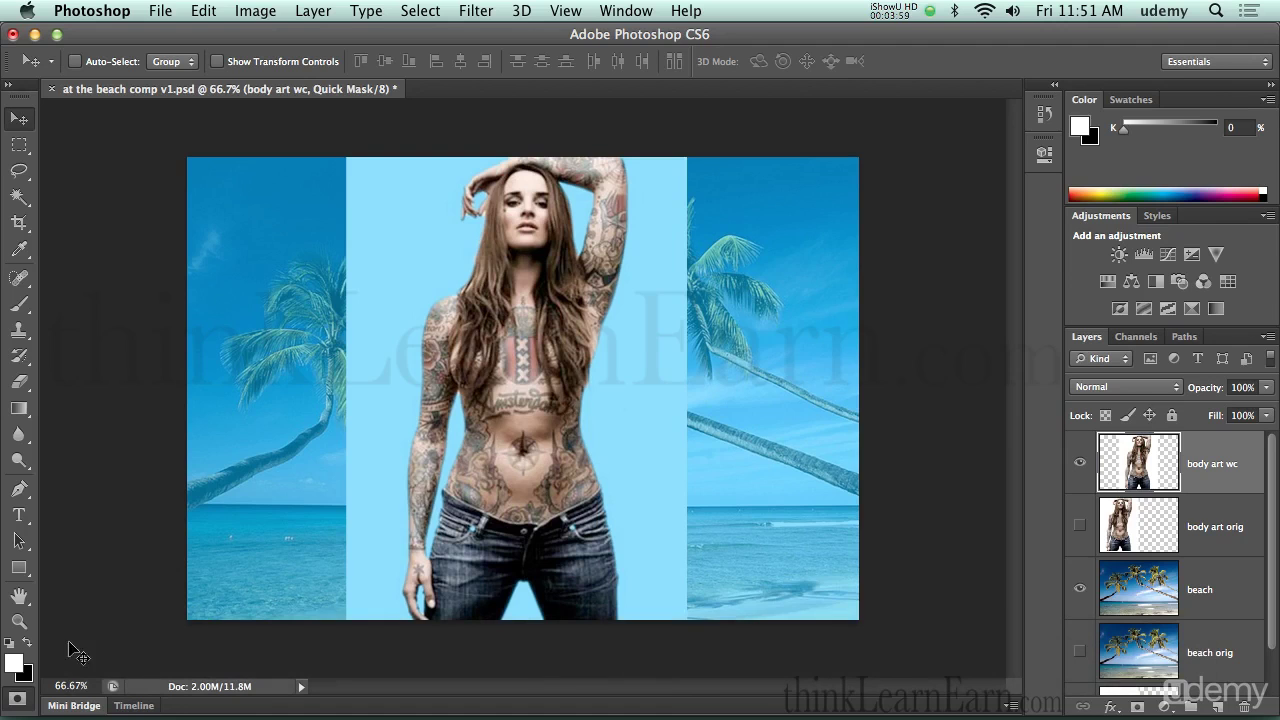
key("q")
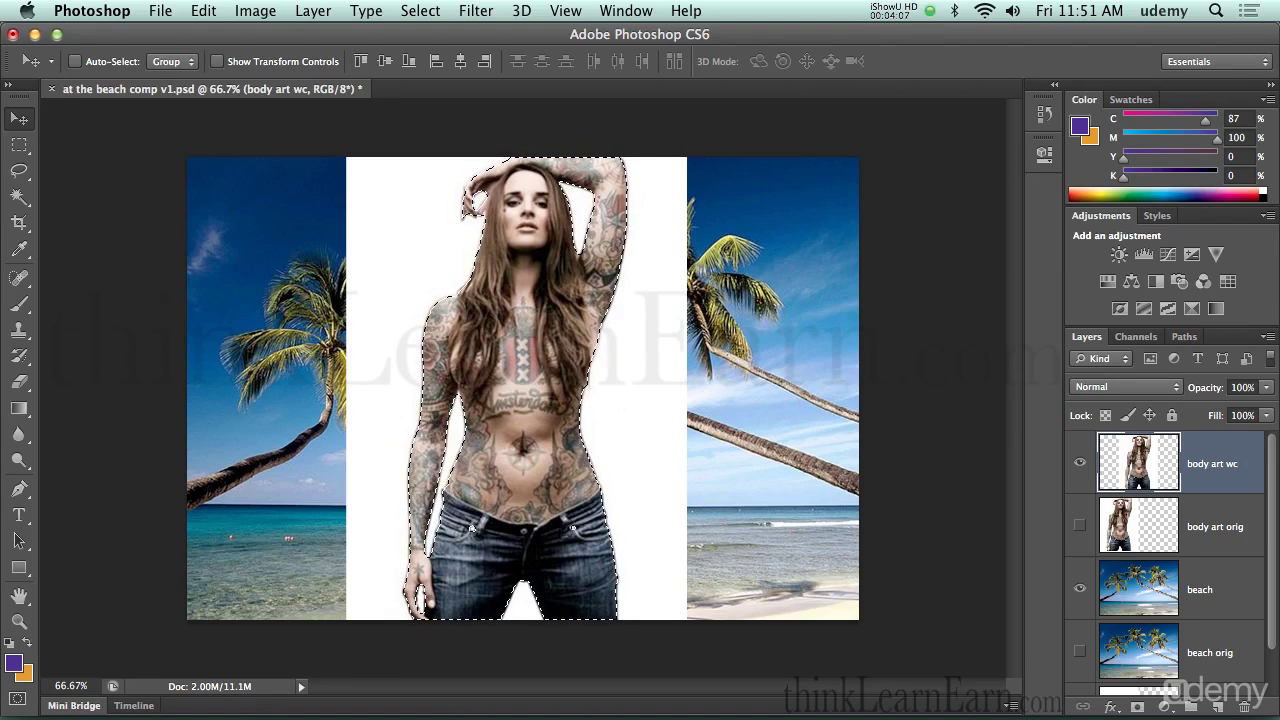
key("q")
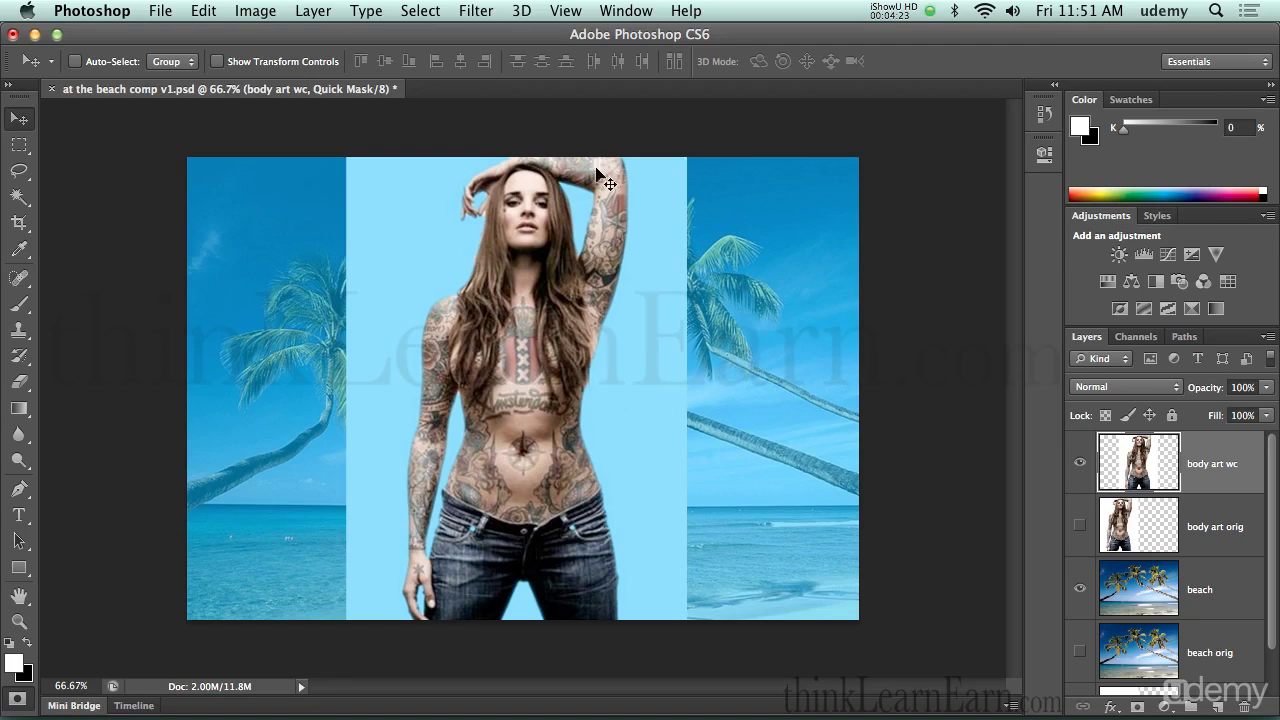
Set the Quick Mask overlay colour to red (ff0000) and preview the selection with that overlay before returning to normal mode.
double_click(19, 699)
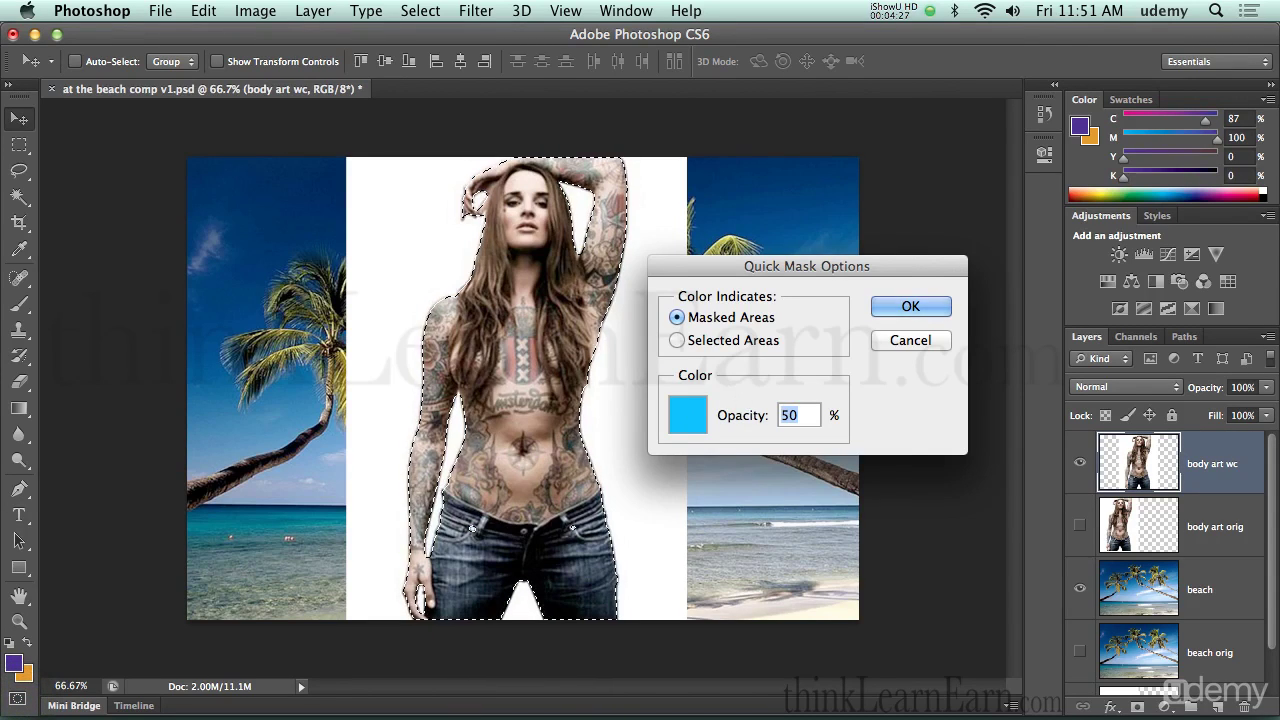
left_click(687, 414)
left_click(652, 162)
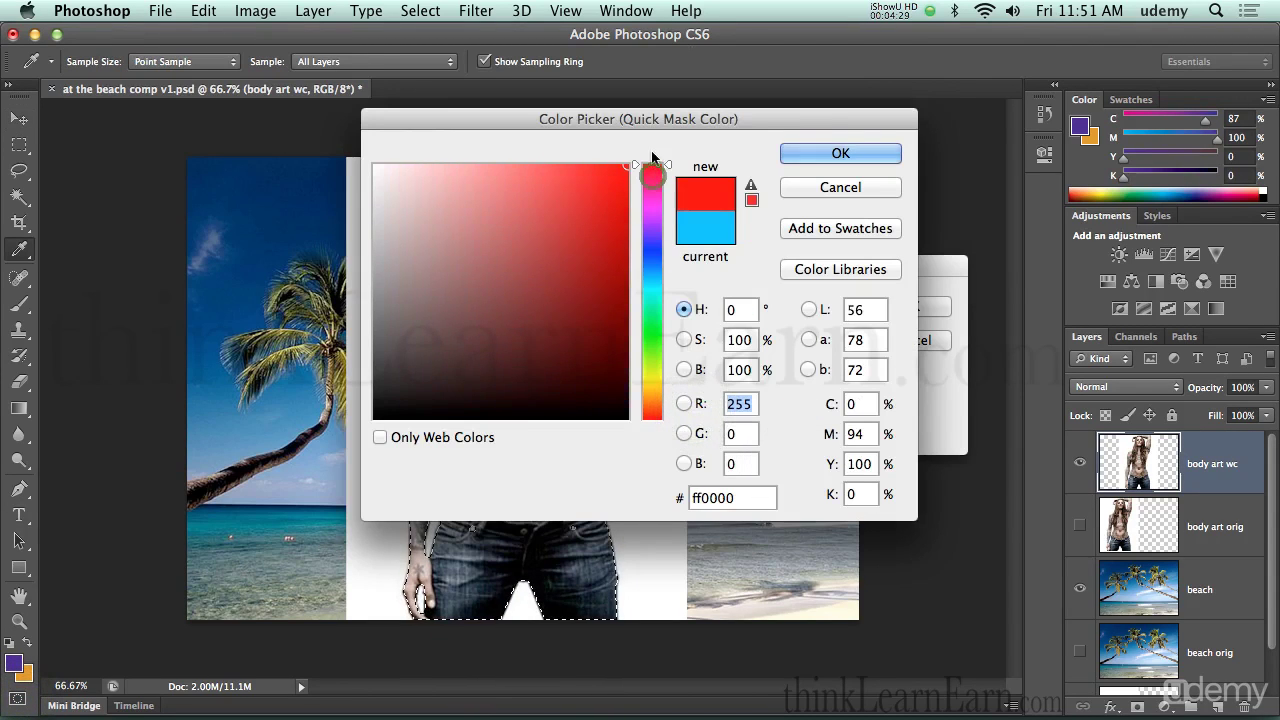
left_click(838, 155)
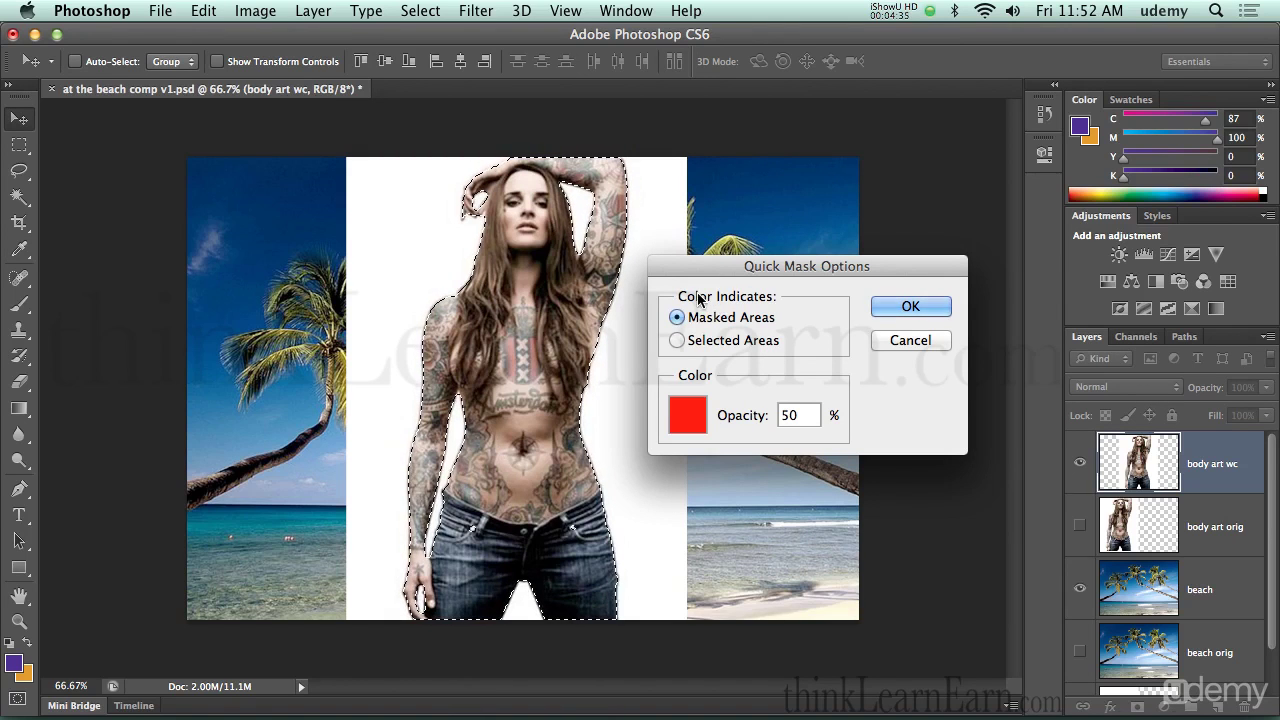
left_click(910, 308)
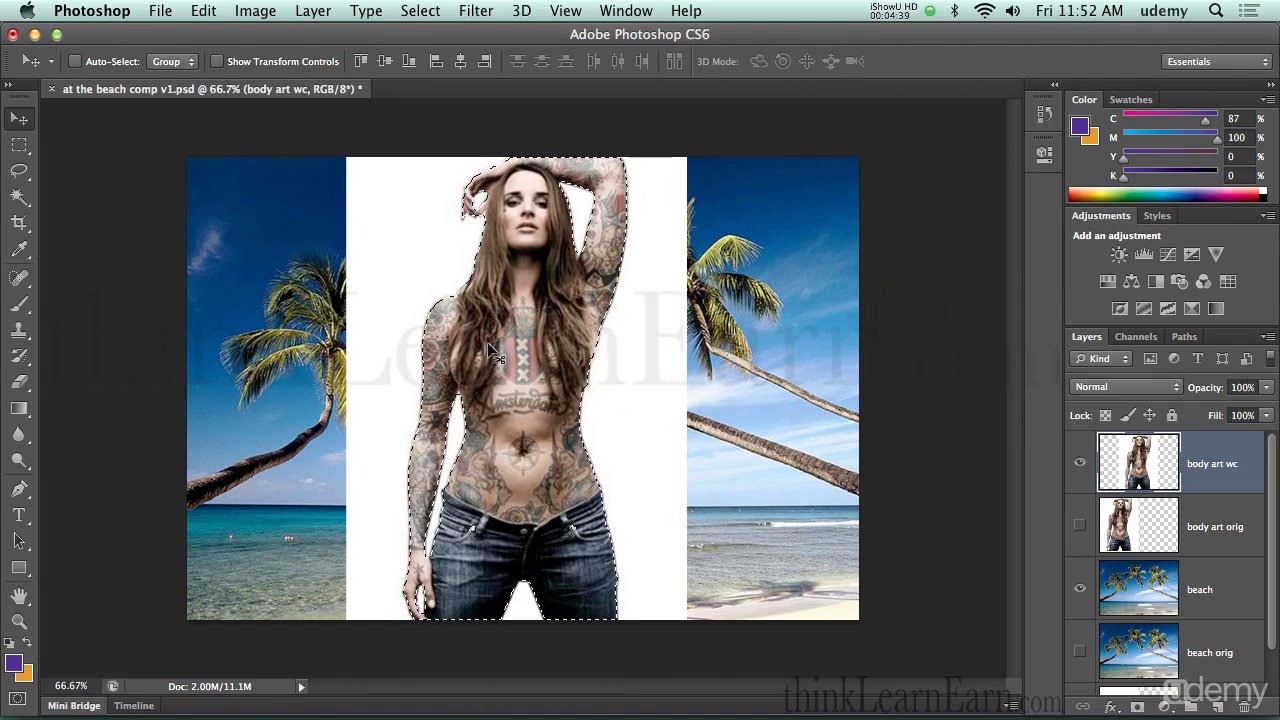
key("q")
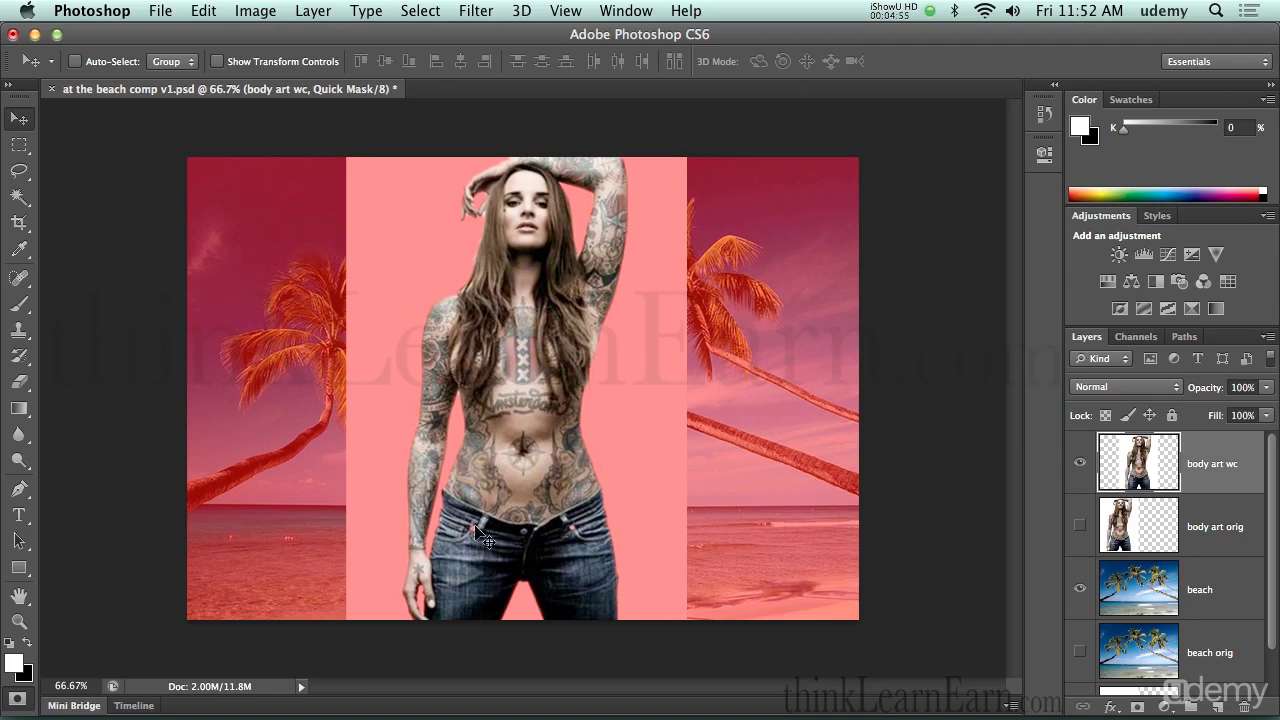
key("q")
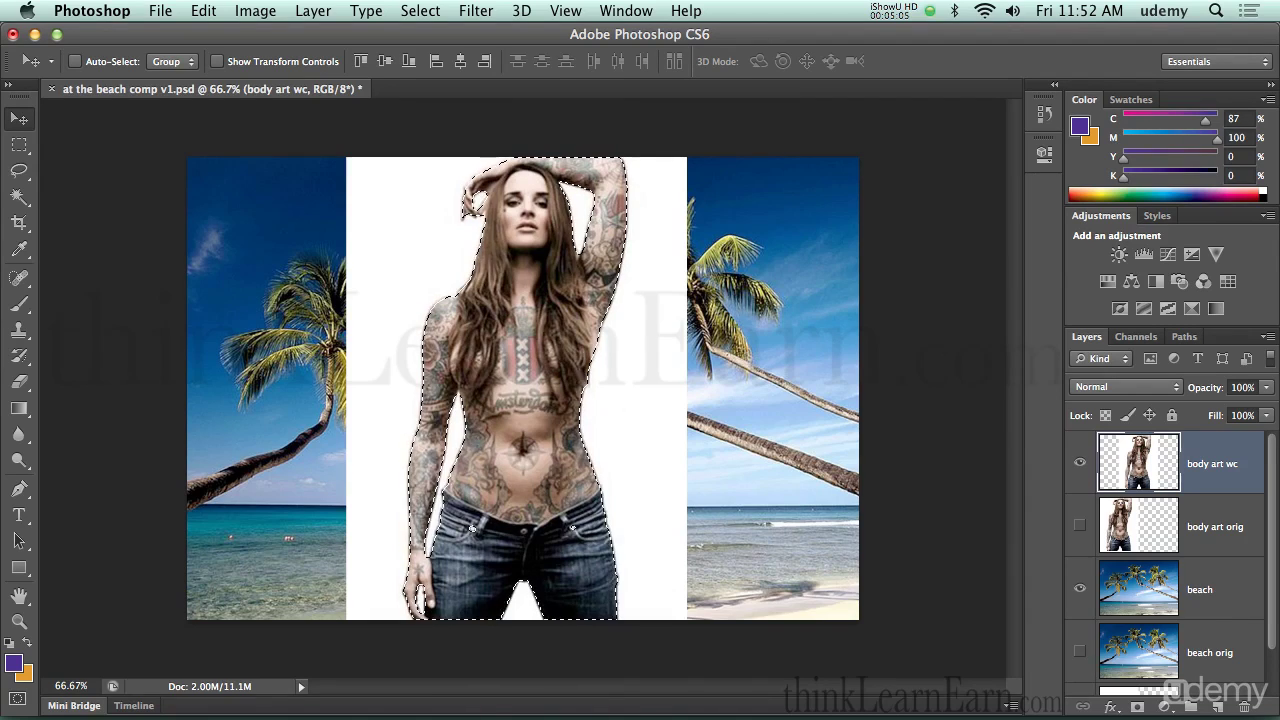
Display the full body channel on its own and deselect the figure.
key("super+6")
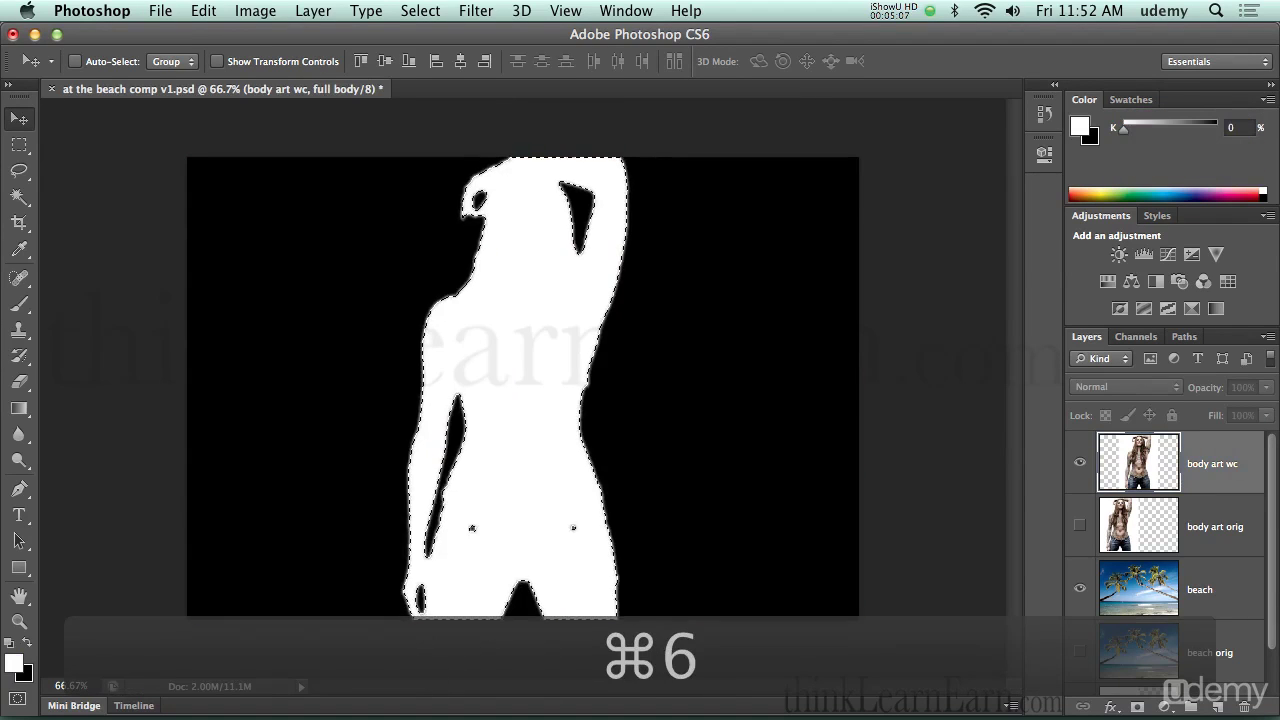
key("super+d")
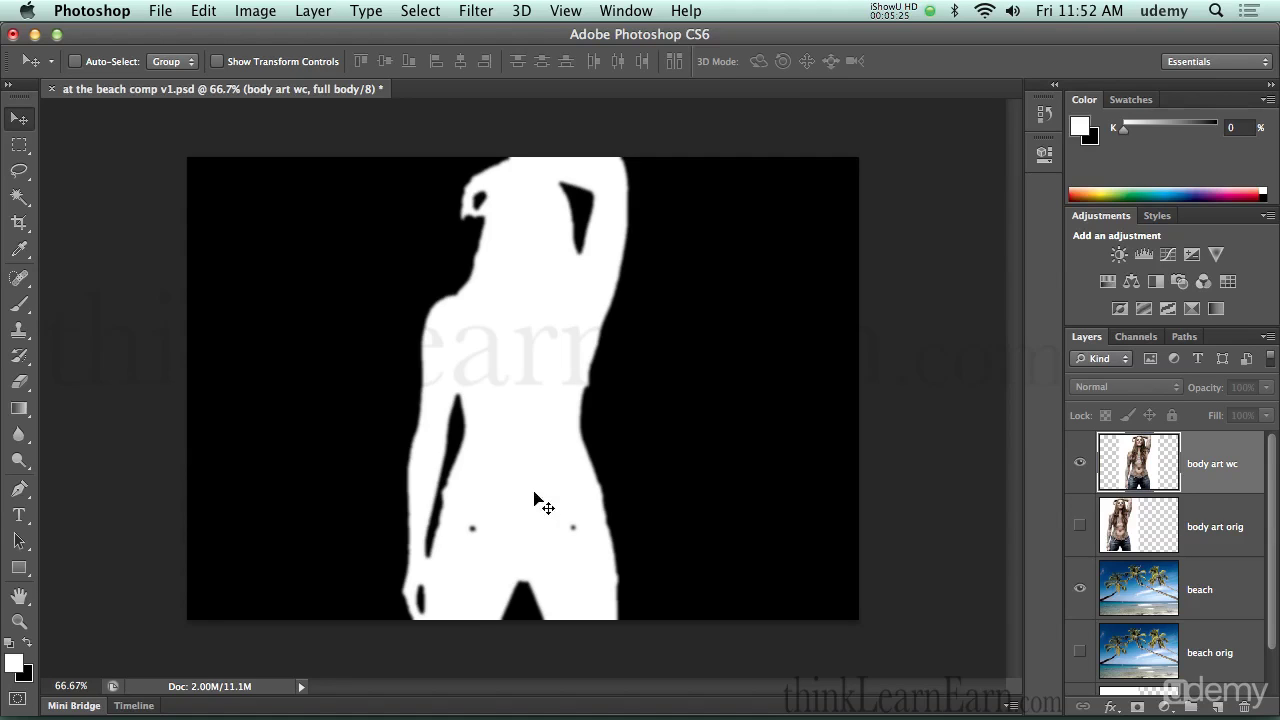
key("b")
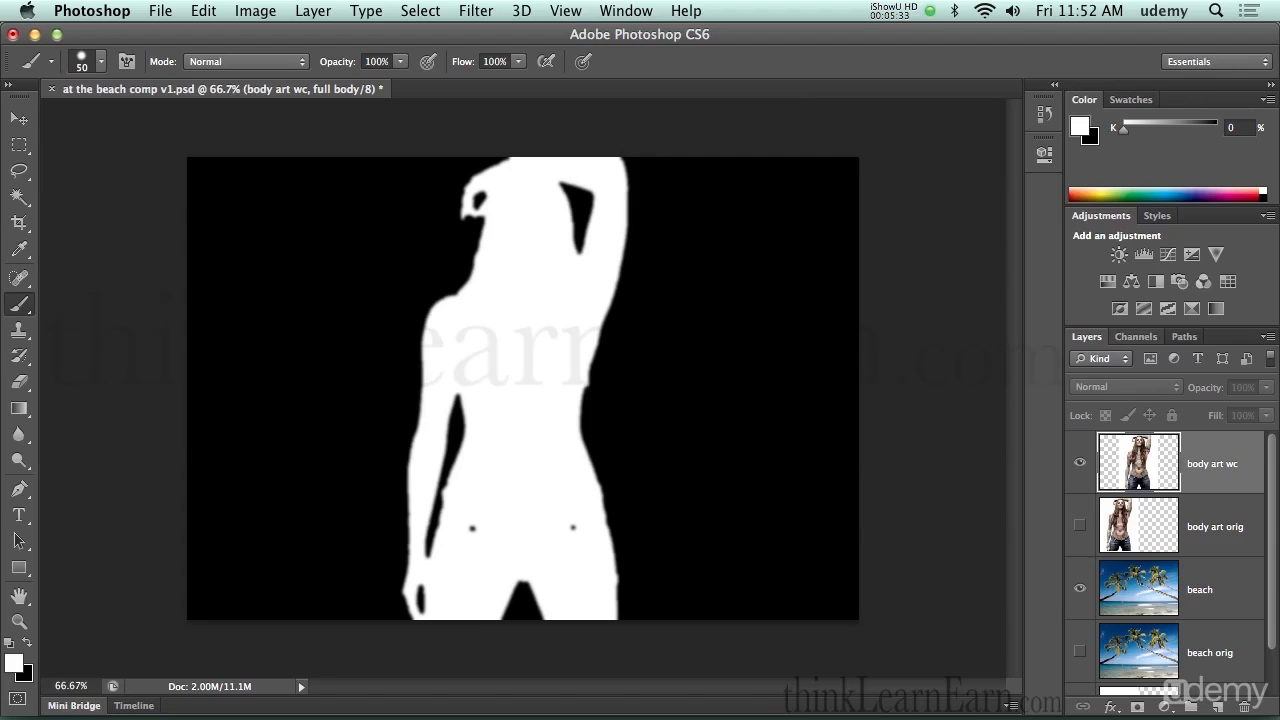
left_click(1147, 340)
left_click(1086, 337)
Set the Lasso tool's feather to 0 px.
left_click(19, 171)
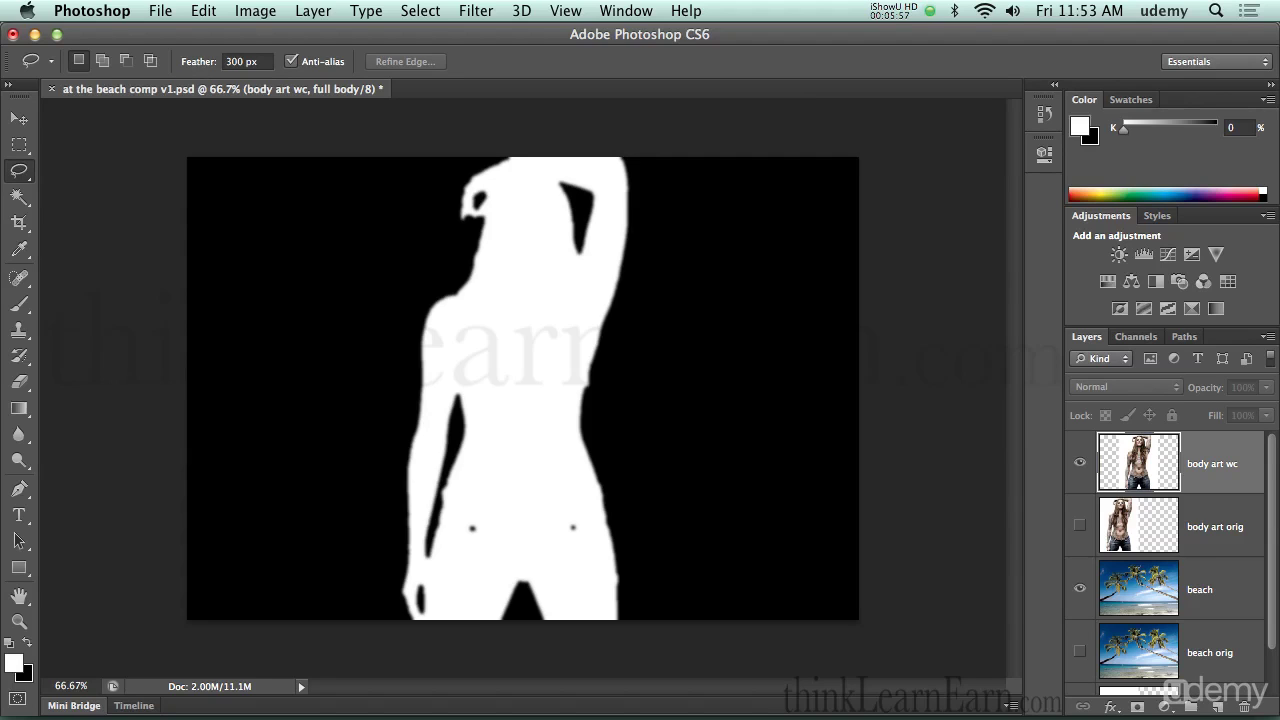
left_click(198, 62)
type("0")
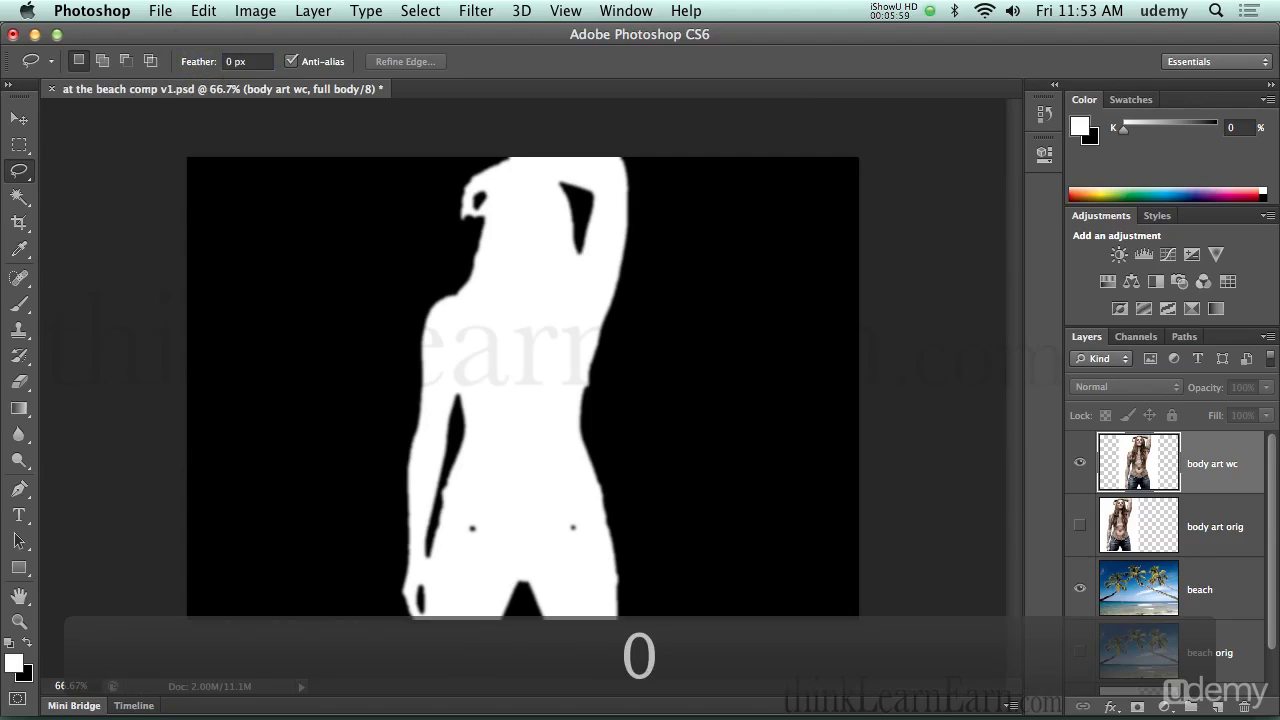
Switch to the Clone Stamp tool and enlarge its brush to 30 px.
left_click(19, 332)
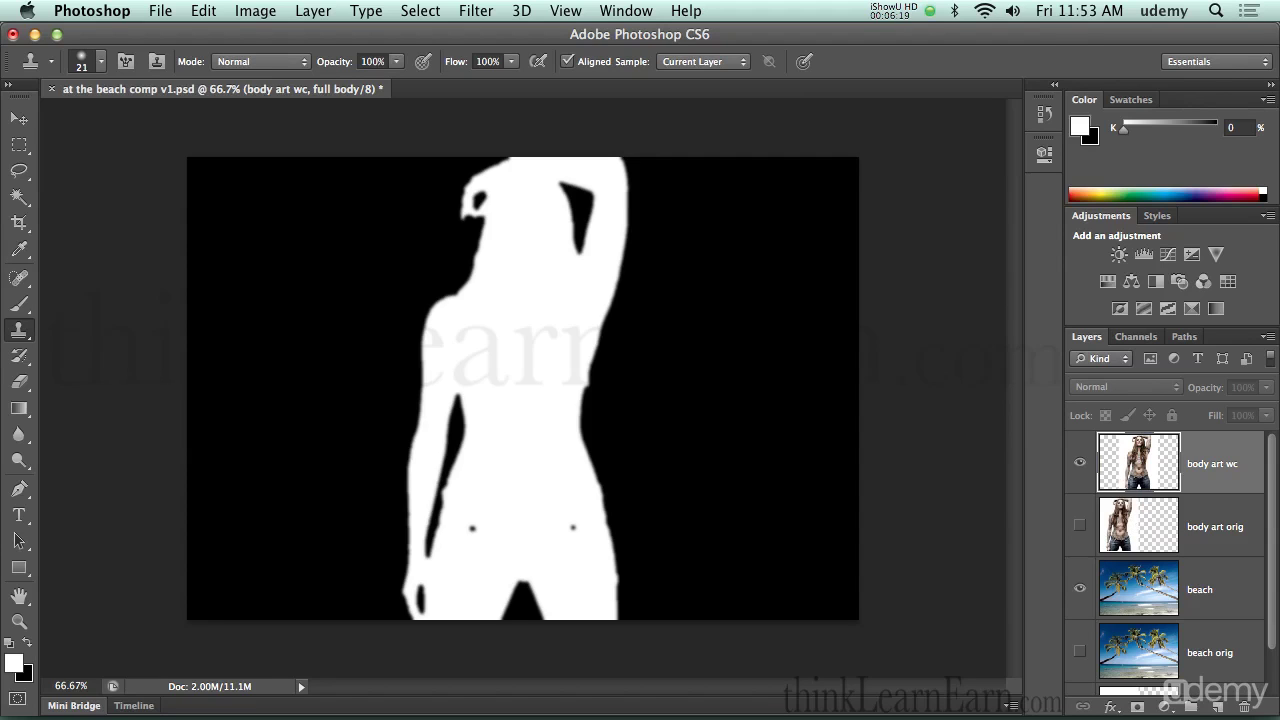
left_click(91, 10)
mouse_move(150, 73)
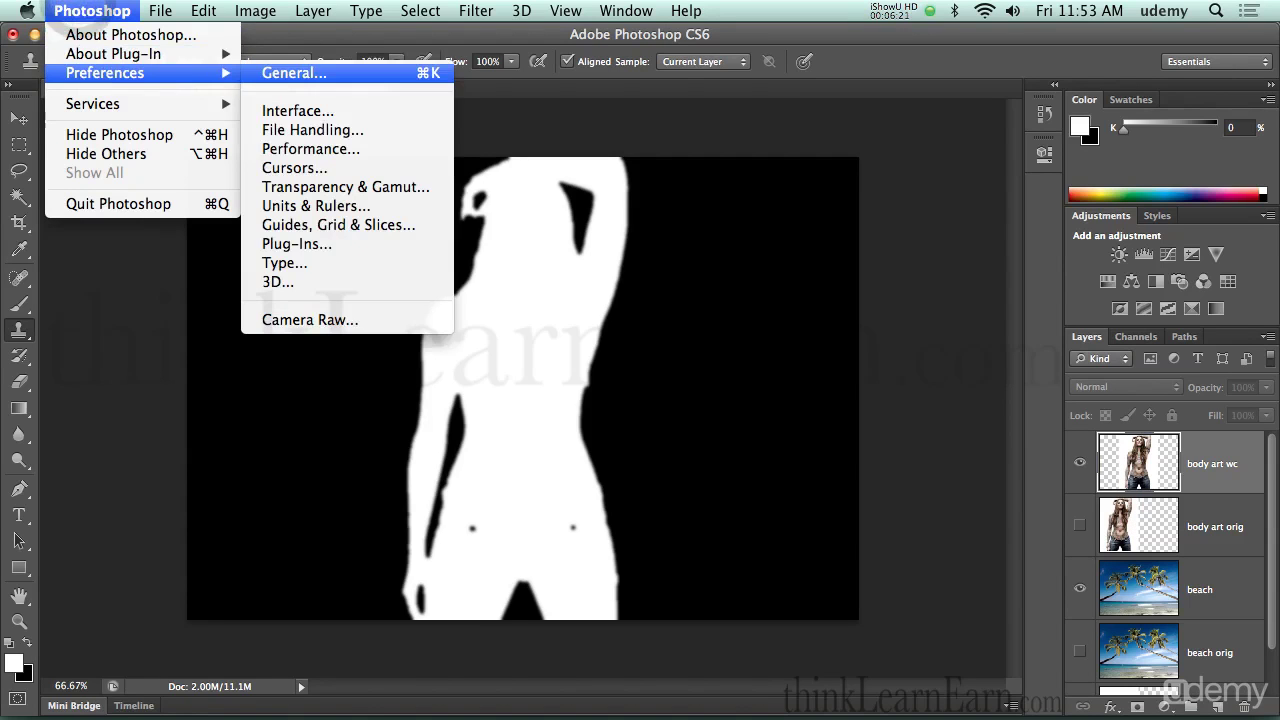
key("Escape")
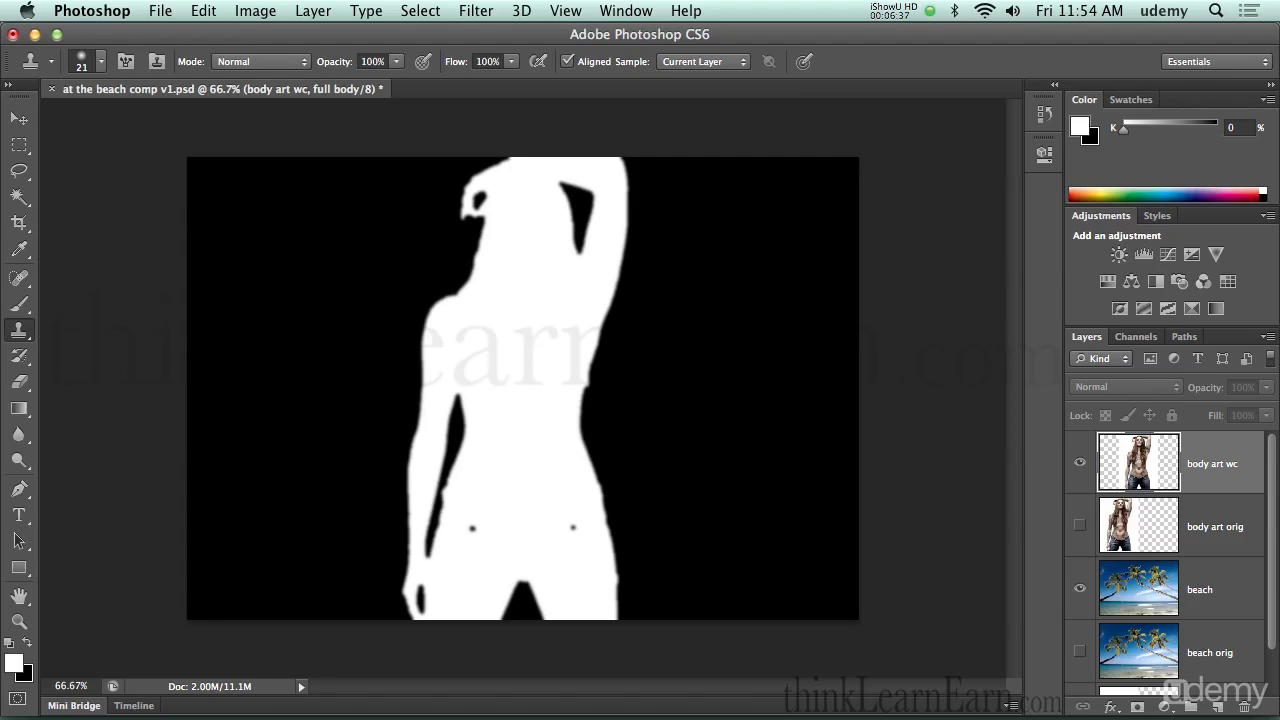
key("bracketright")
key("bracketright")
Compare the soft and hard 30 px brush tips and choose the hard round tip with 100% hardness.
left_click(628, 11)
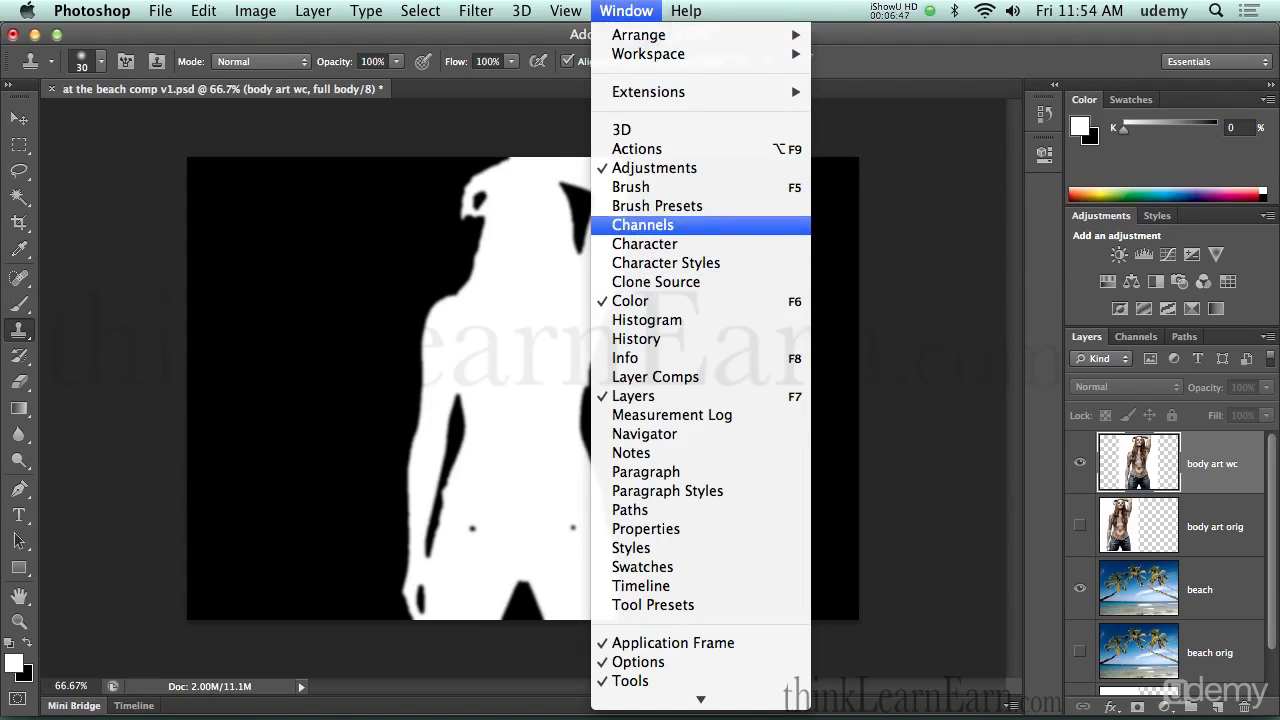
left_click(641, 187)
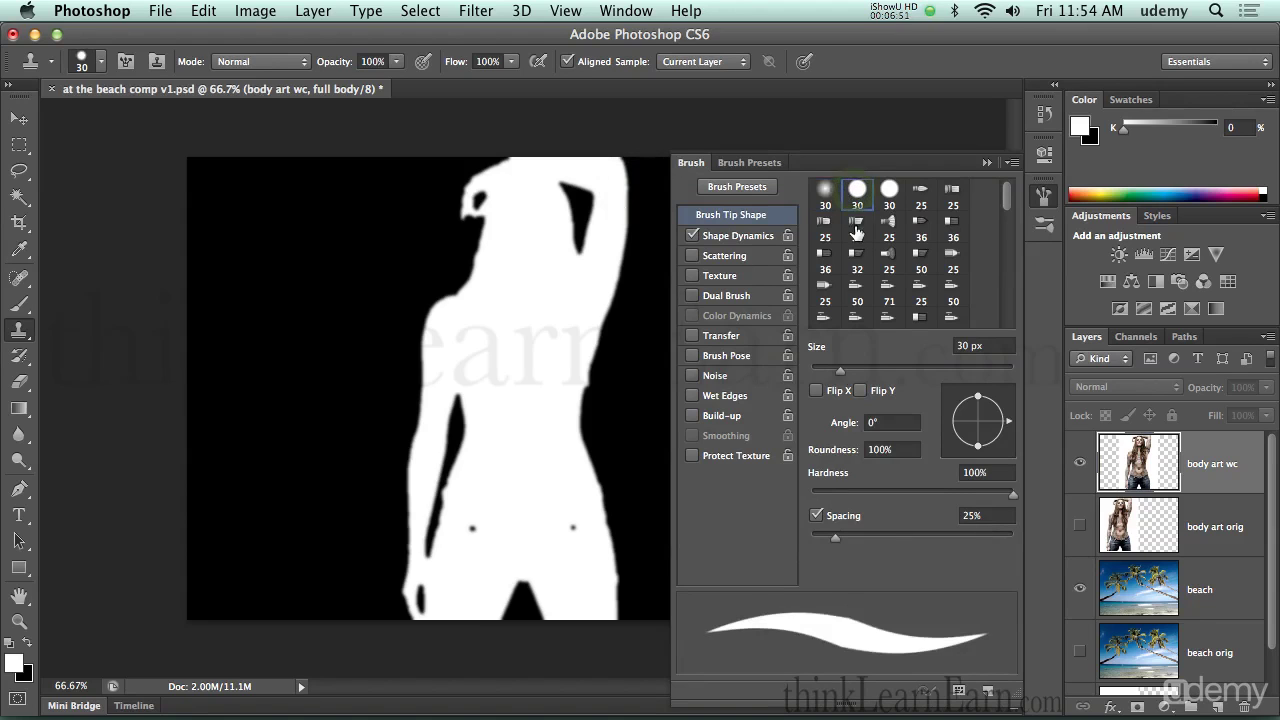
left_click(825, 191)
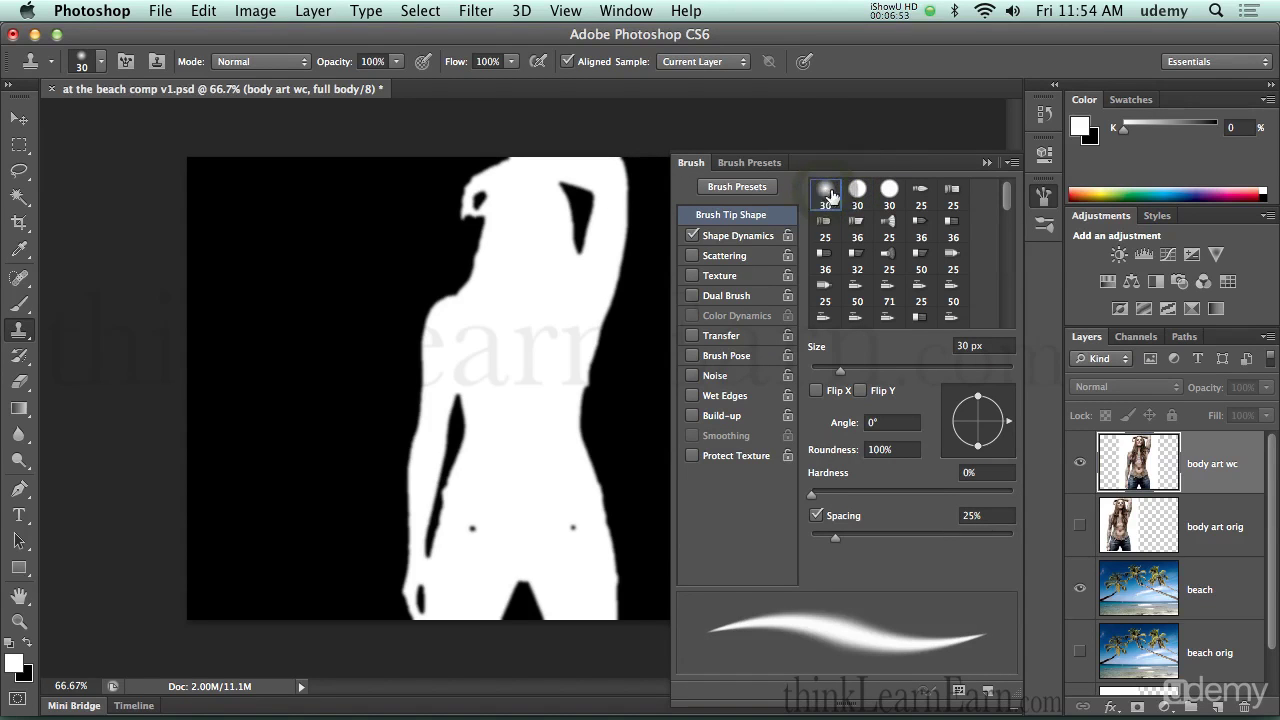
left_click(857, 190)
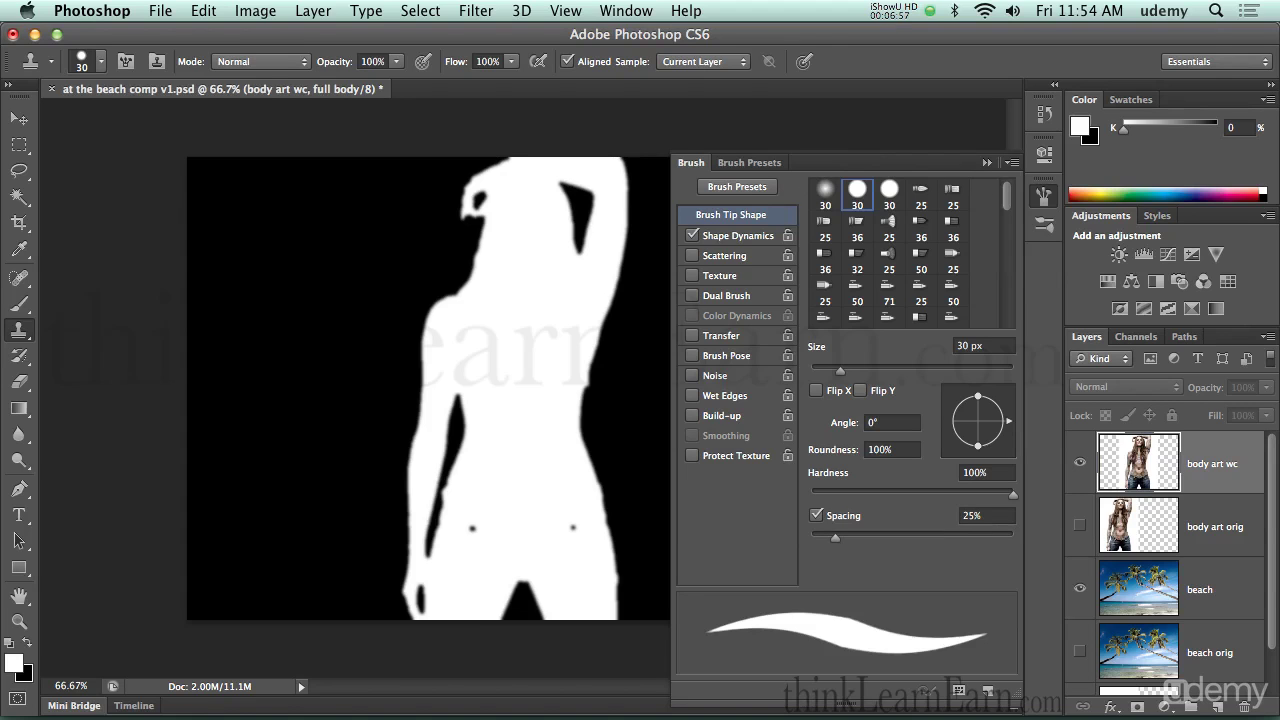
mouse_move(893, 162)
left_mouse_down()
mouse_move(919, 178)
mouse_move(891, 164)
left_mouse_up()
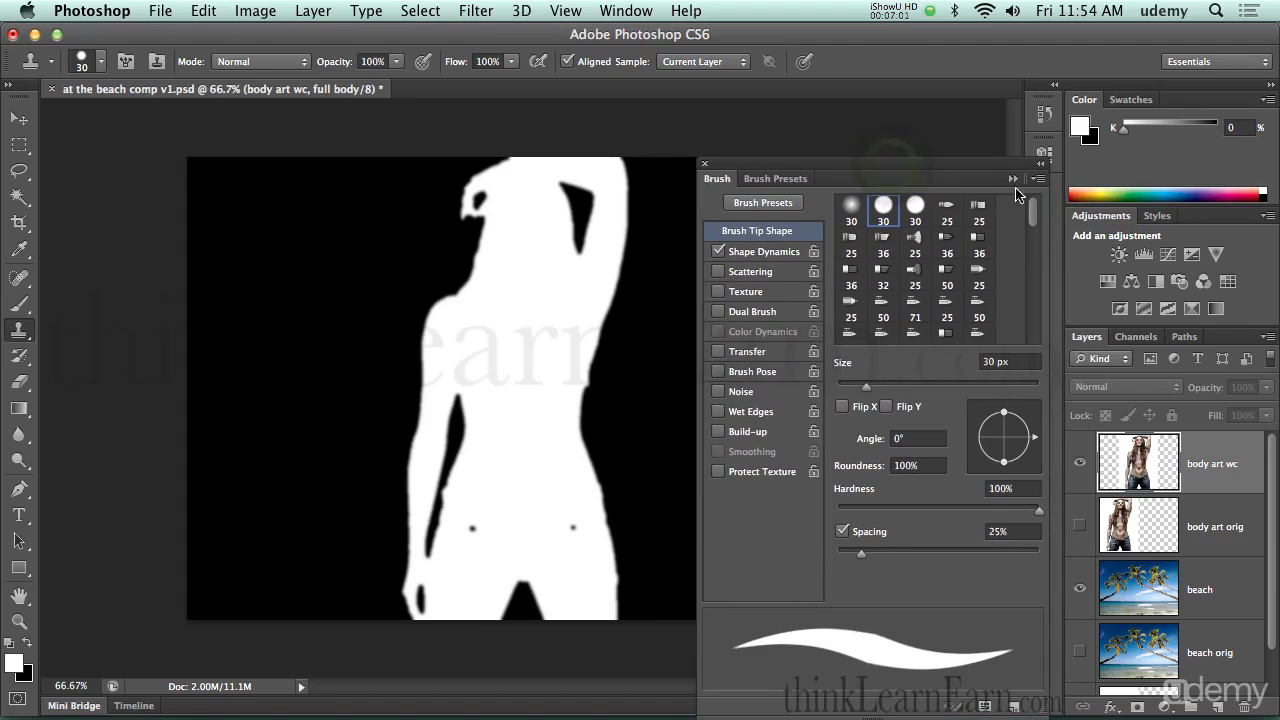
left_click(705, 164)
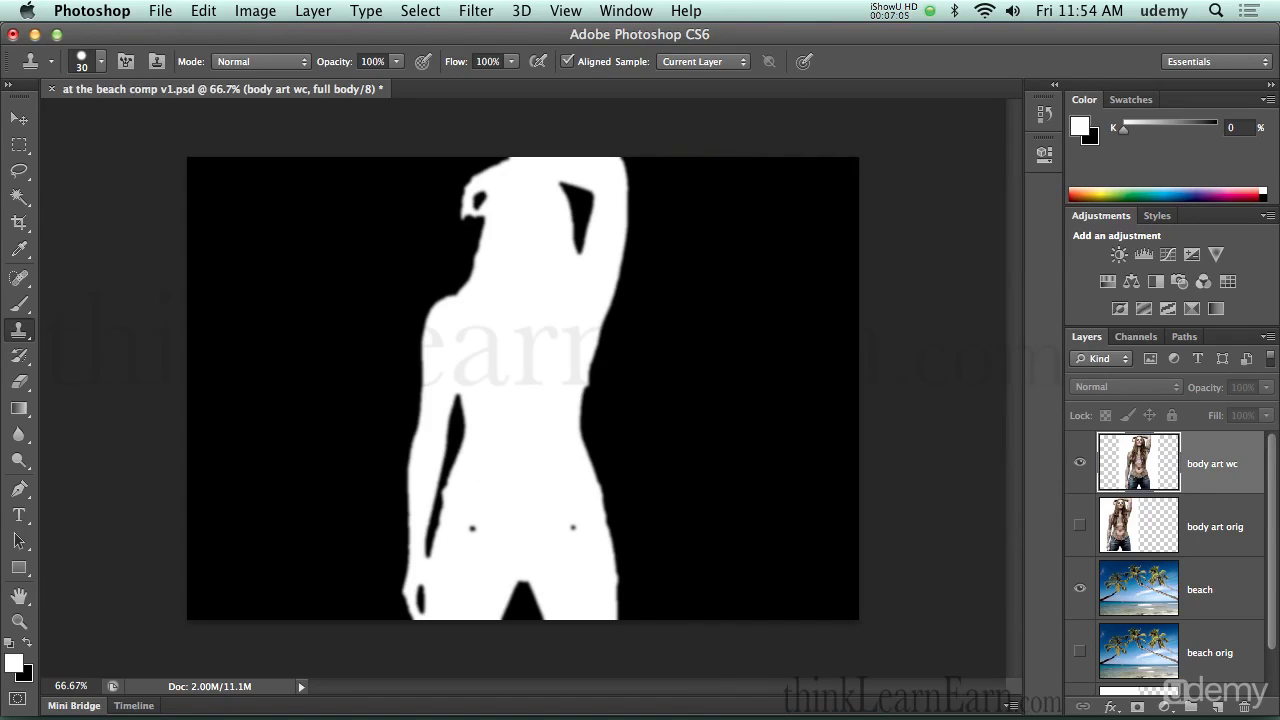
Try to cover the dark spot near the figure's hip with the Clone Stamp, enlarging its brush to 60 px.
left_click(474, 527)
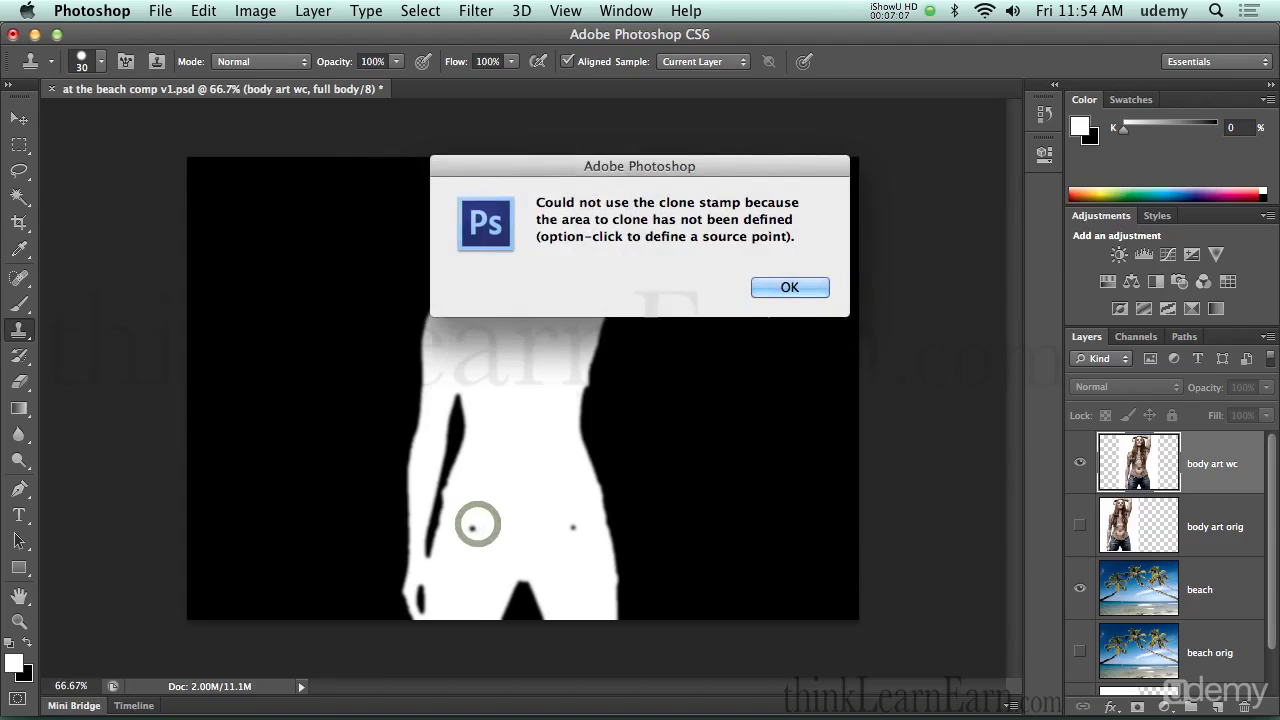
left_click(778, 292)
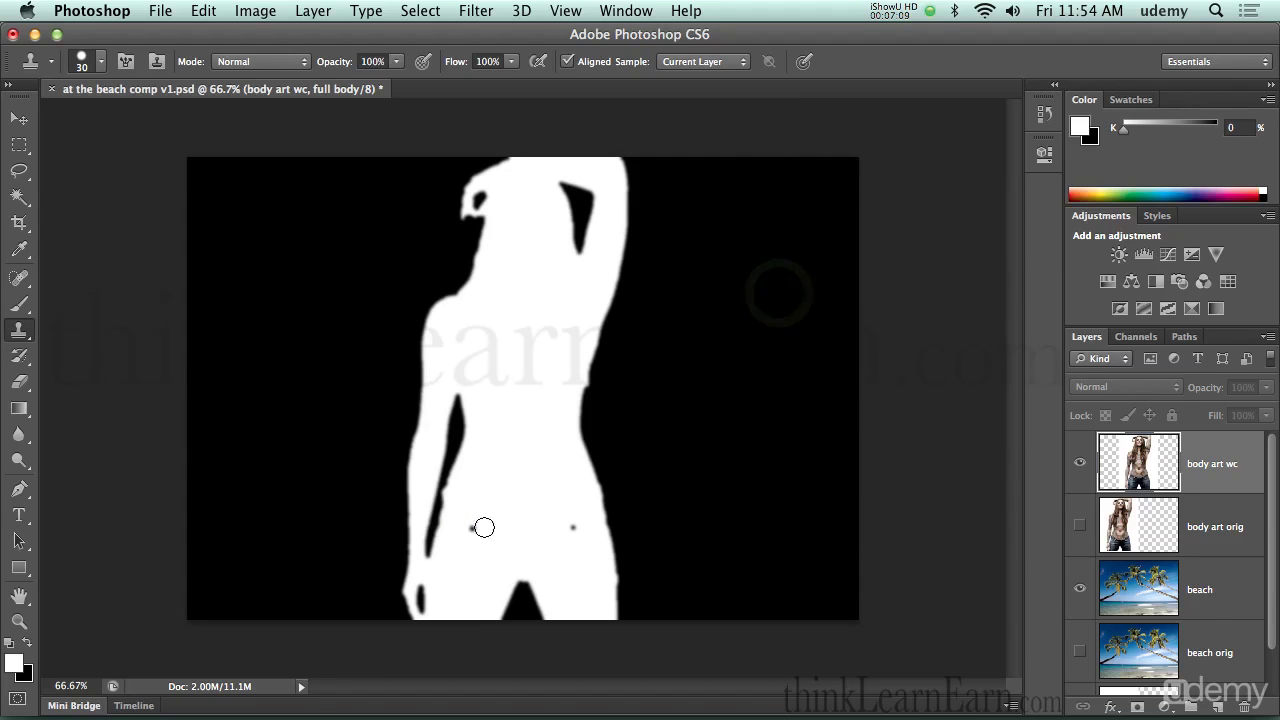
key("bracketright")
key("bracketright")
key("bracketright")
key("bracketright")
key("bracketright")
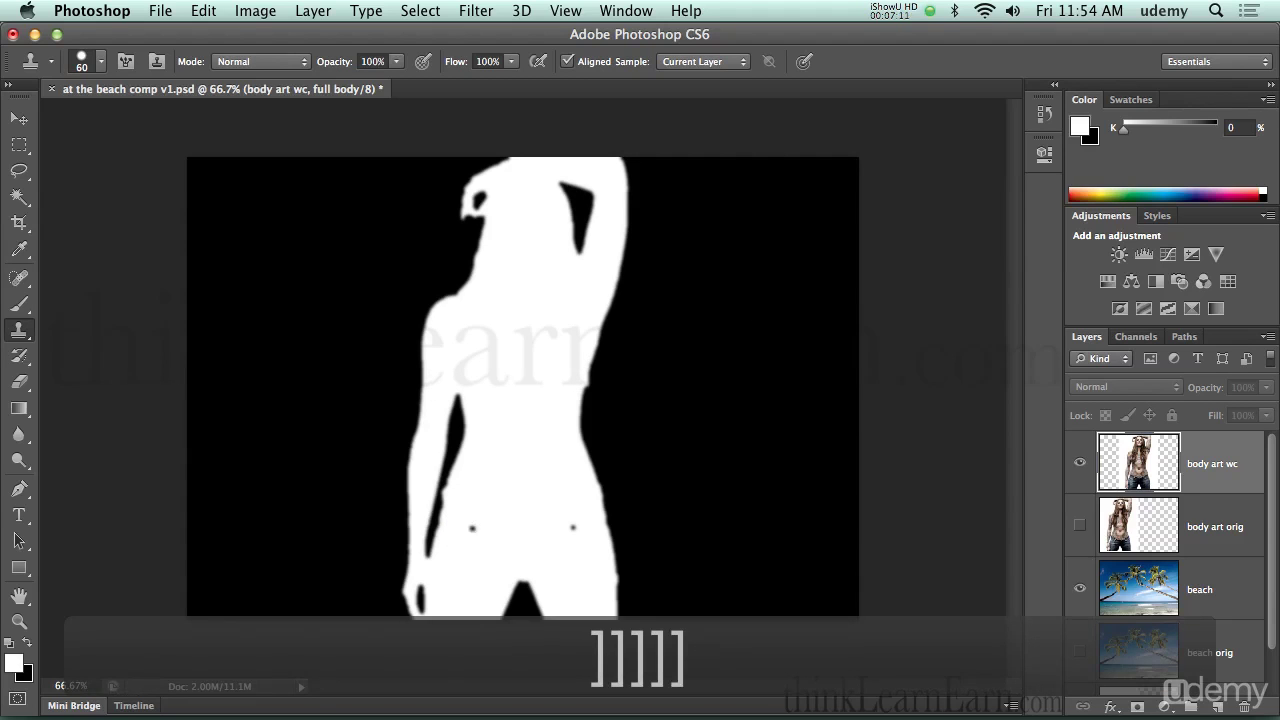
left_click(477, 527)
left_click(785, 291)
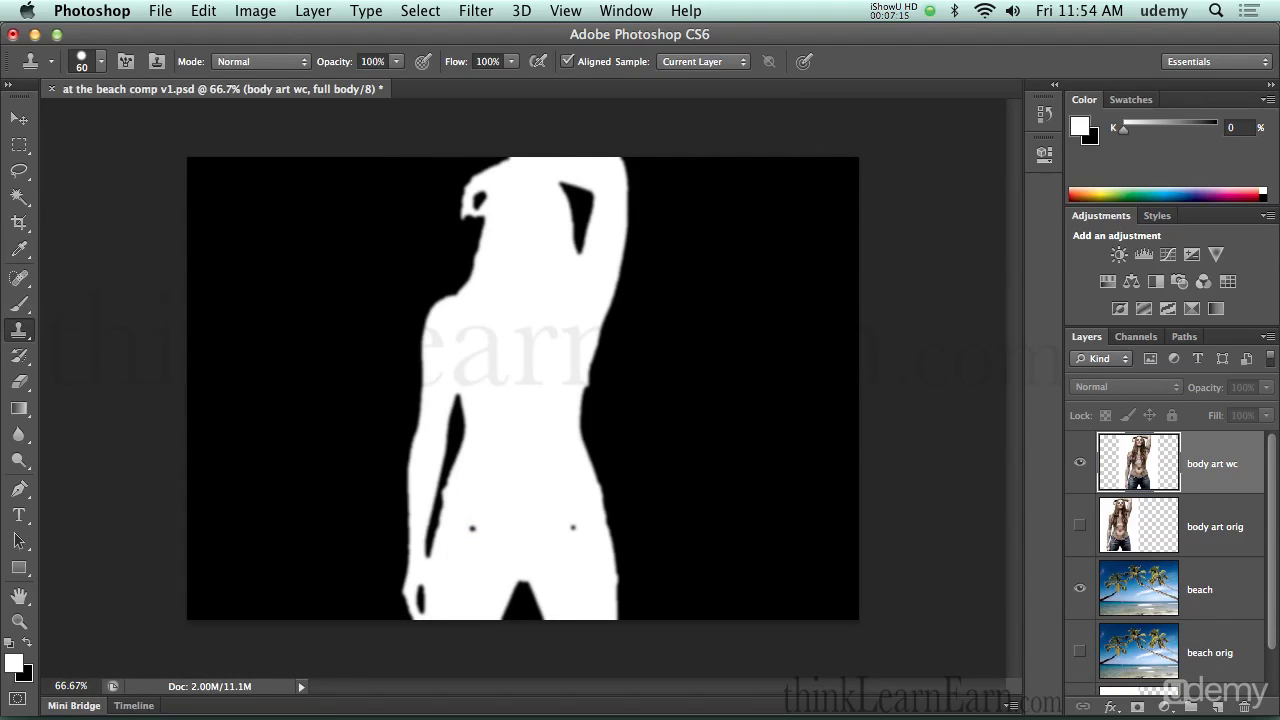
Paint white over the two dark spots at the hips in the full body channel with the 50 px Brush.
key("b")
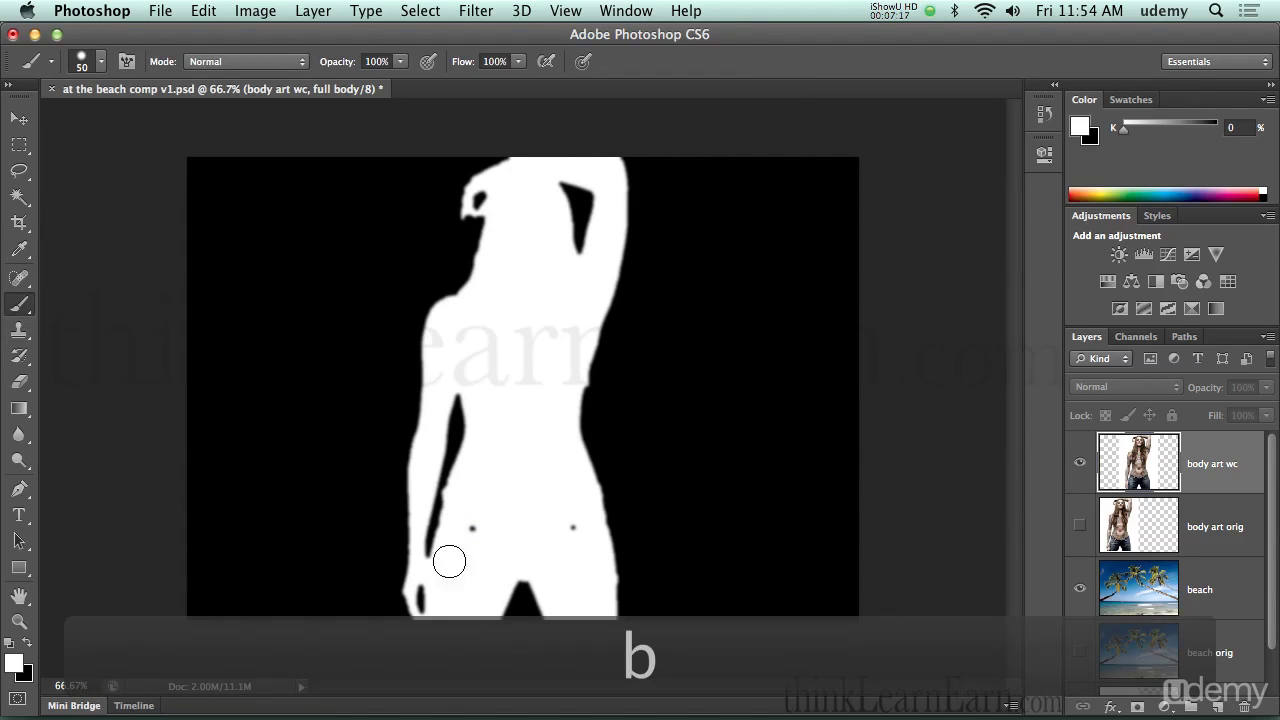
left_click(472, 529)
left_click(570, 527)
left_click(473, 540)
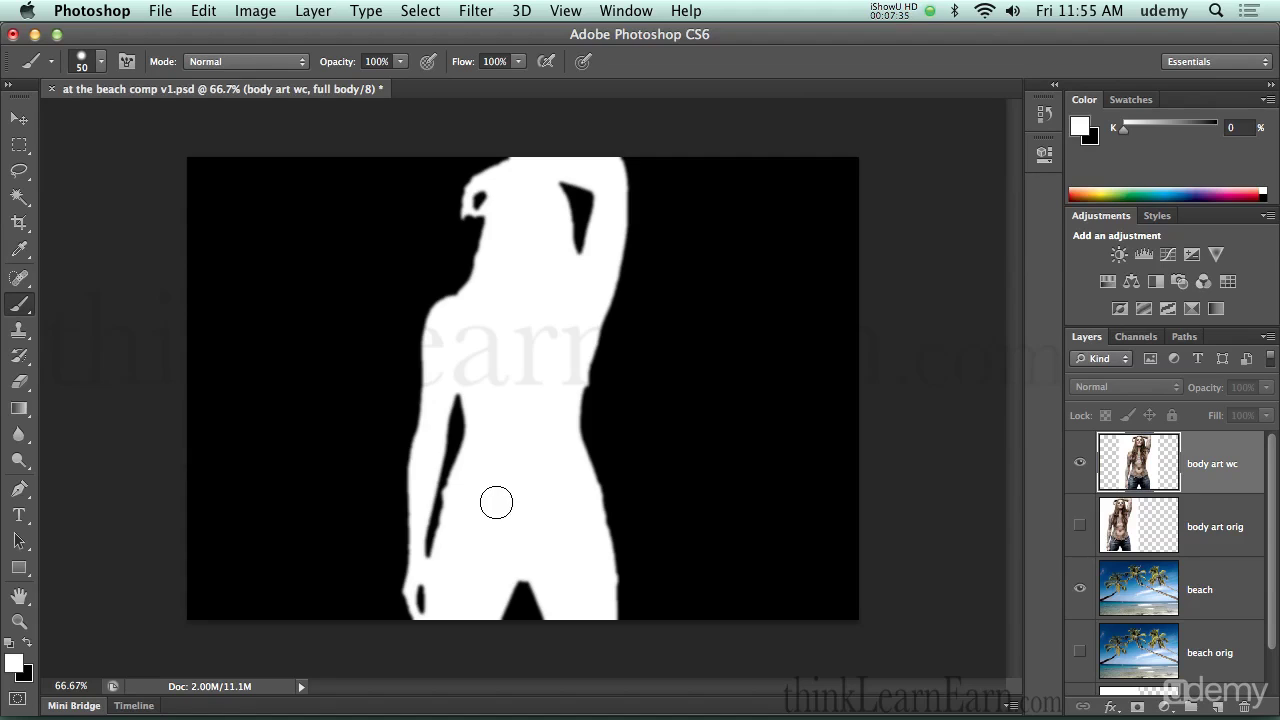
Paint a wavy black stroke down the middle of the torso in the full body channel.
key("b")
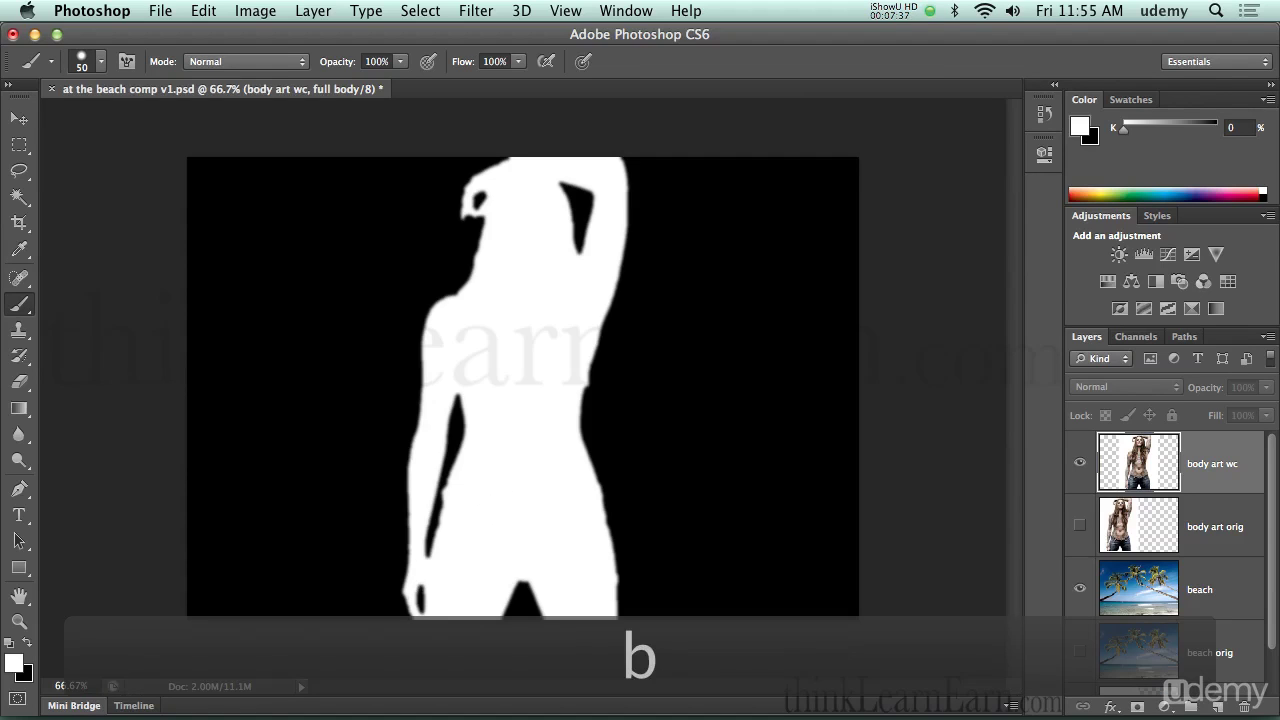
key("x")
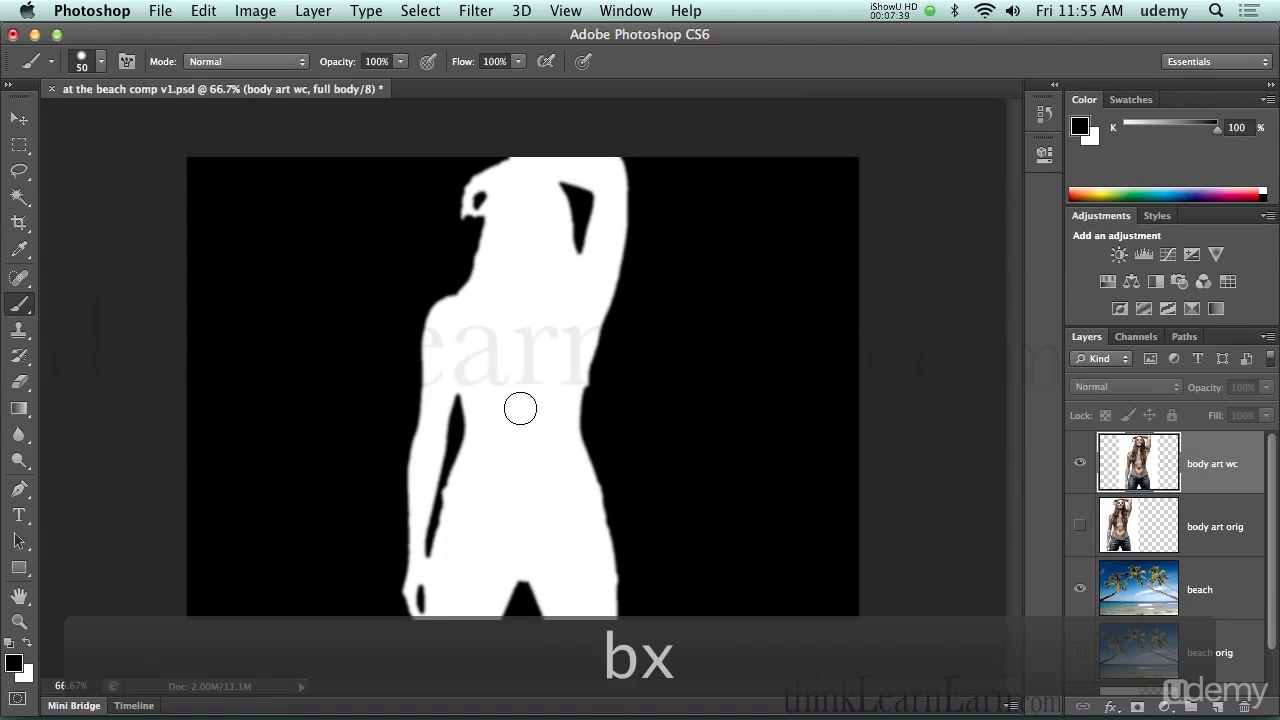
mouse_move(511, 322)
left_mouse_down()
mouse_move(507, 397)
mouse_move(505, 478)
mouse_move(527, 523)
left_mouse_up()
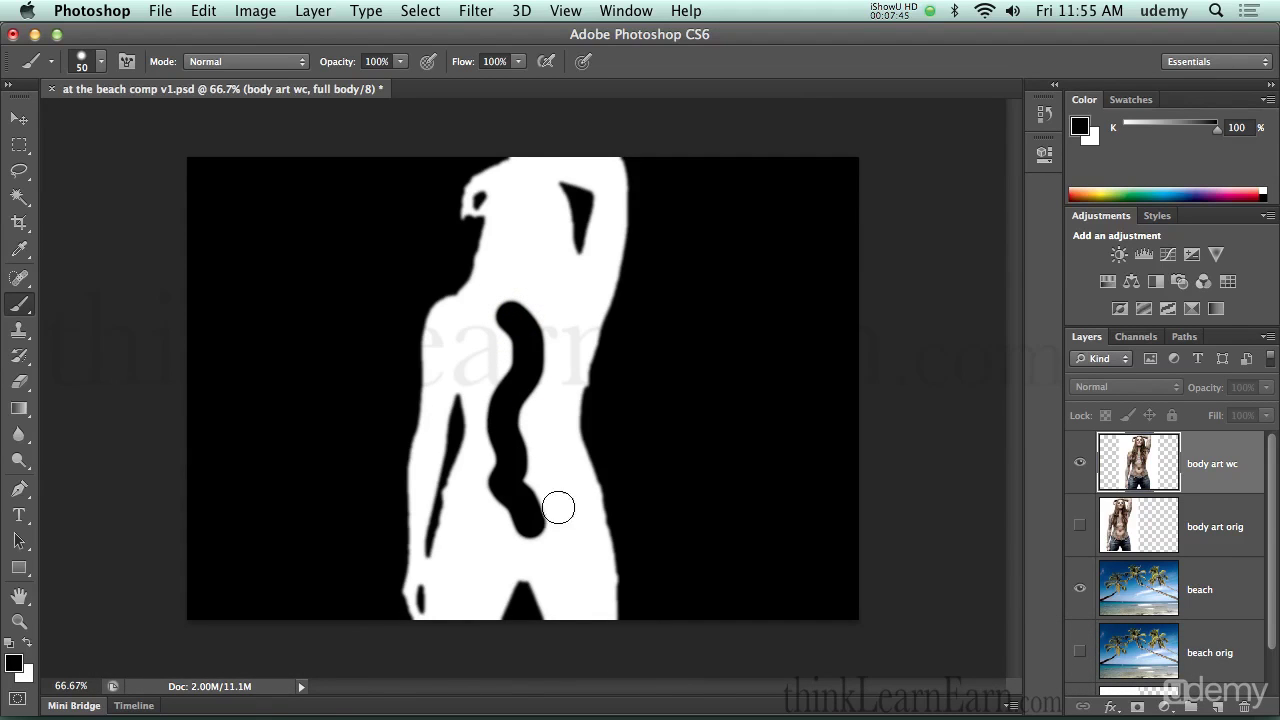
Return to the composite RGB view and load the edited full body channel as a selection.
key("super")
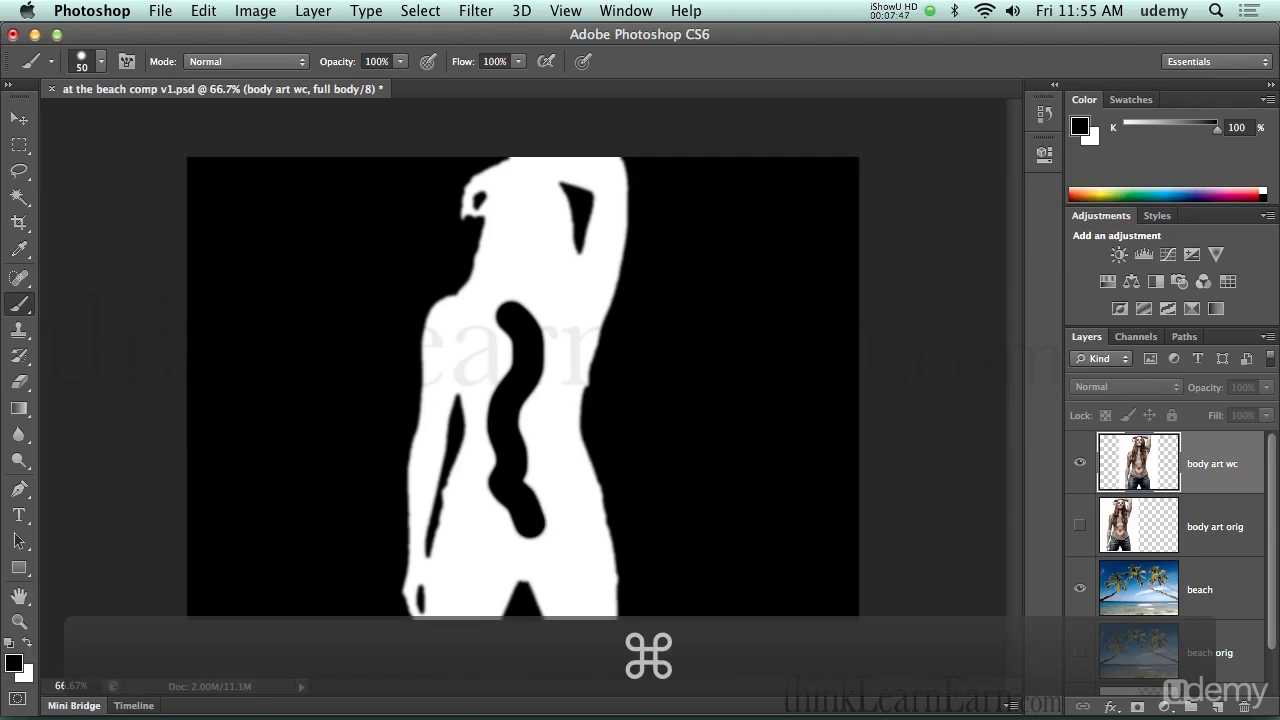
key("super+2")
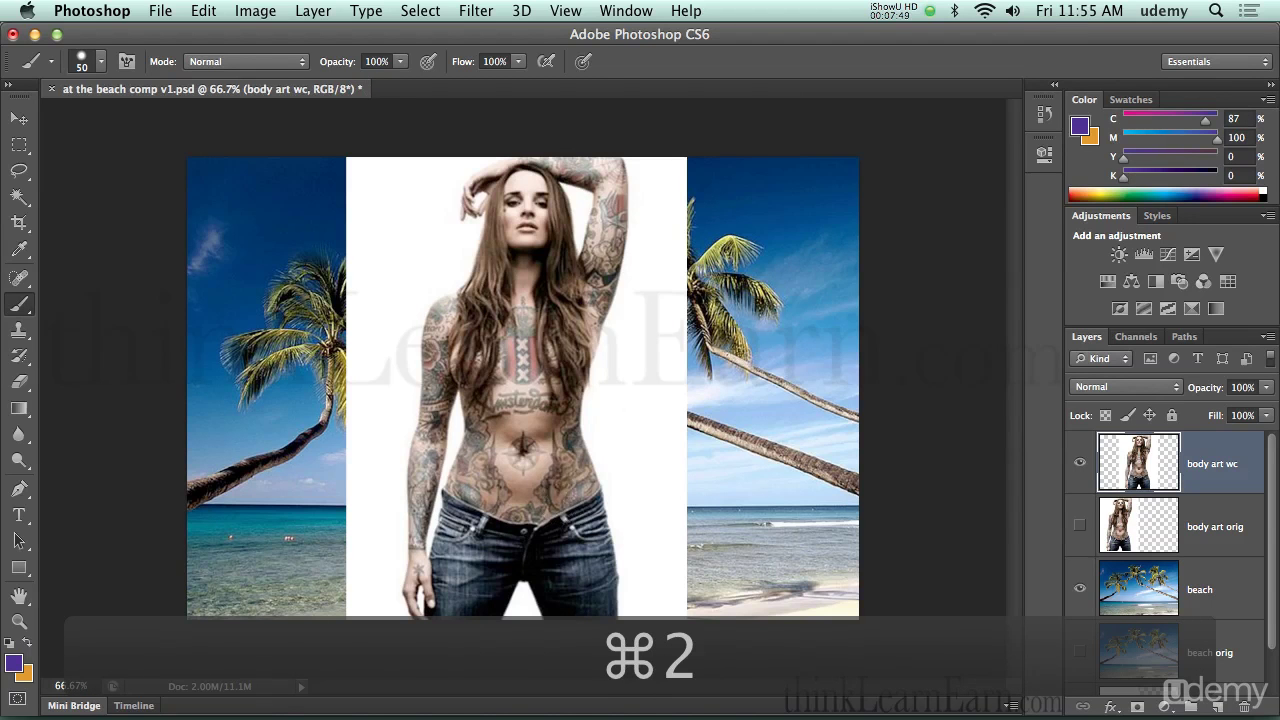
key("alt+super")
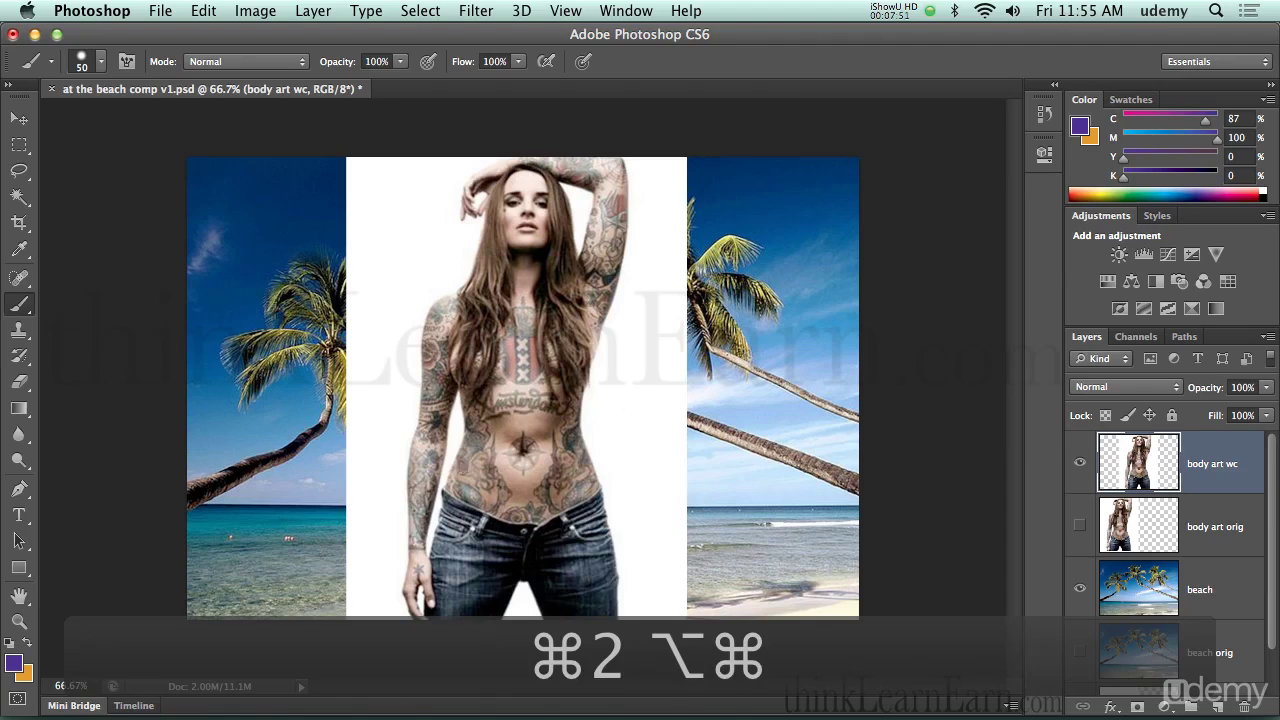
key("alt+super+6")
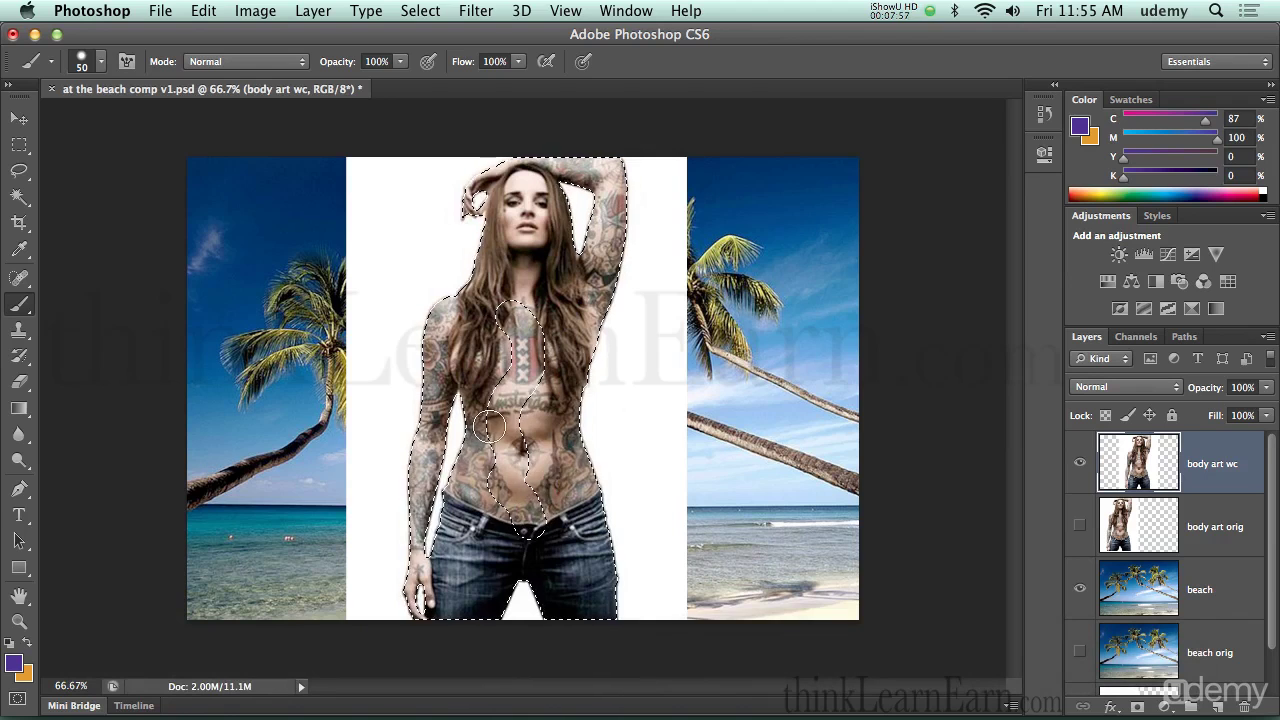
Test the selection by deleting its pixels from the body art wc layer, then undo the deletion and deselect.
key("BackSpace")
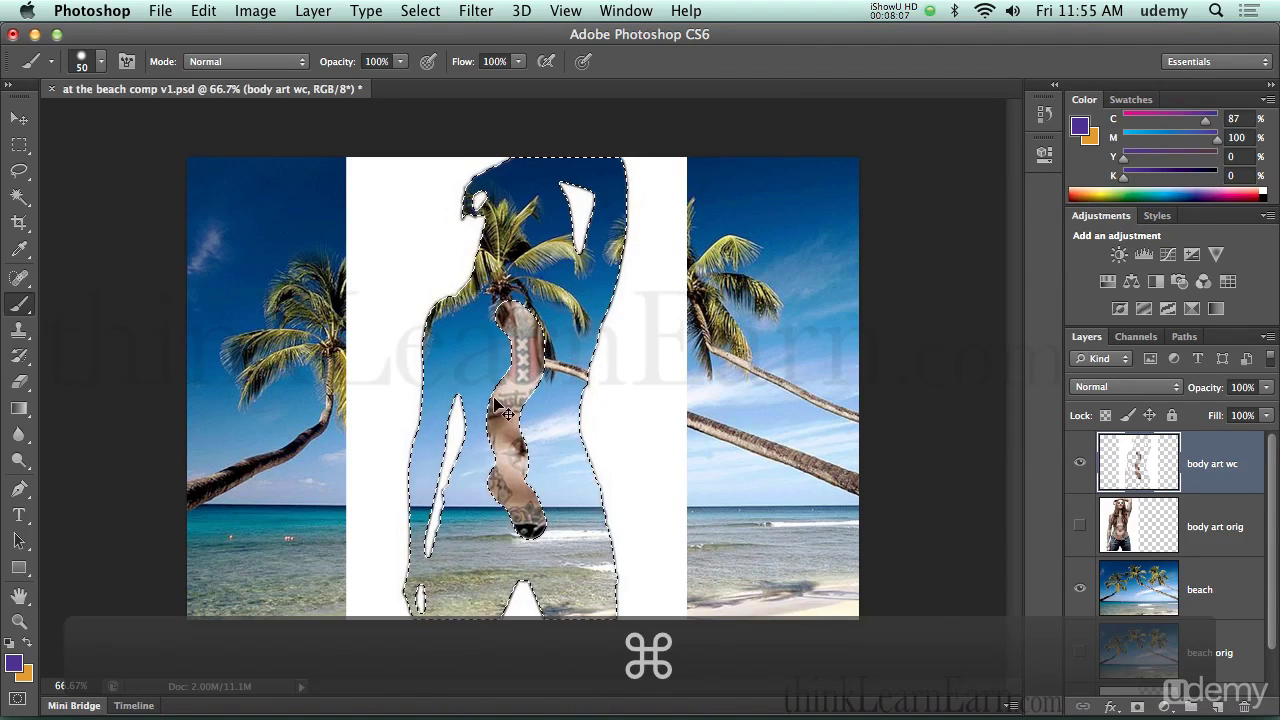
key("alt+super+z")
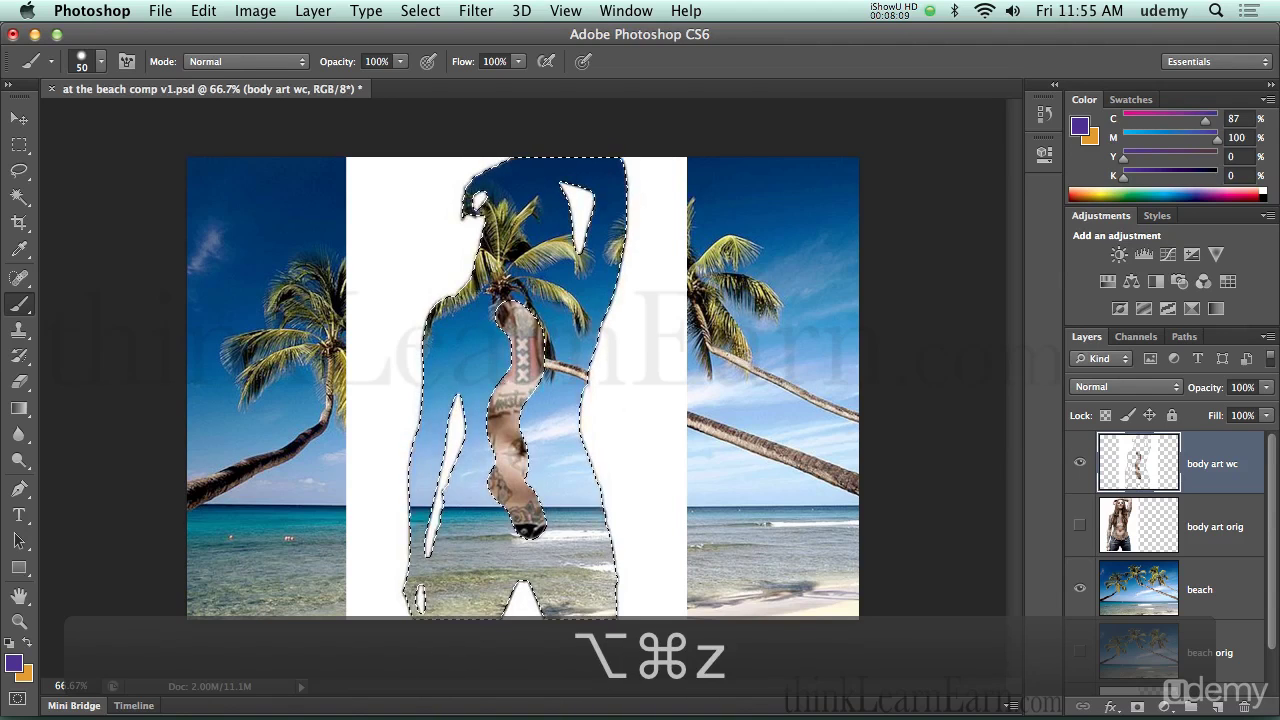
key("super+d")
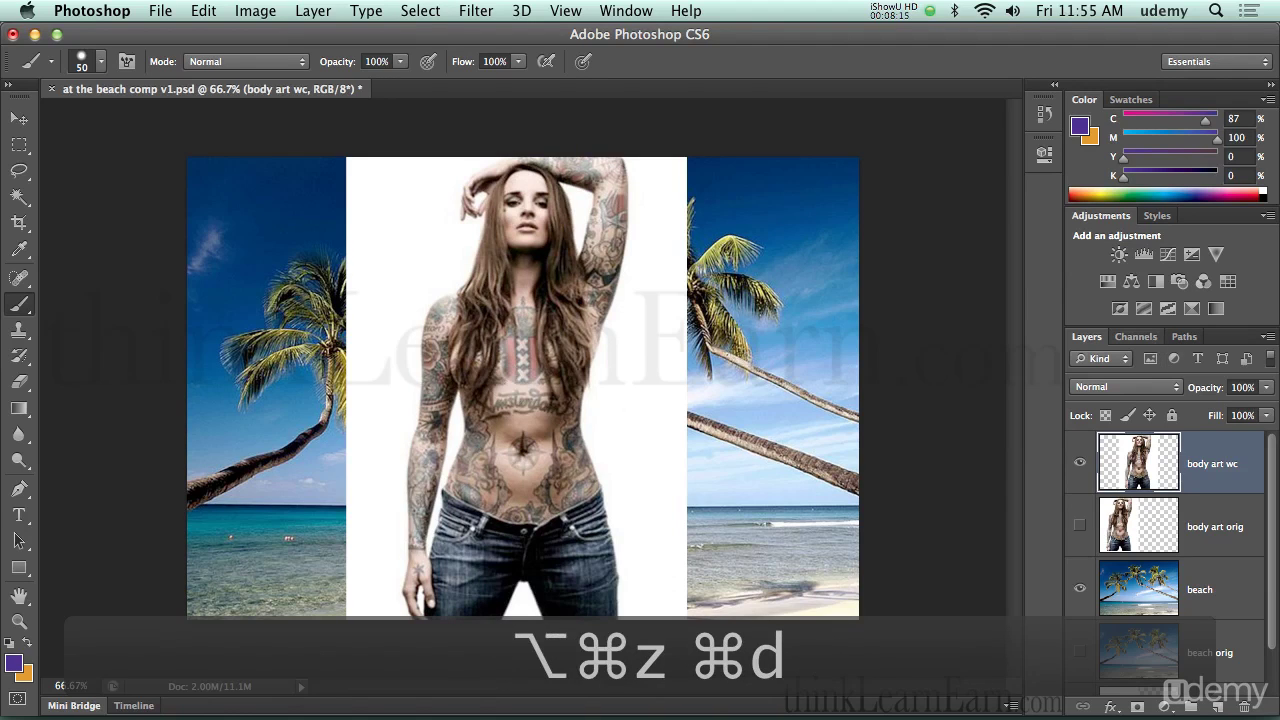
Display the full body channel and erase the wavy black stroke from the torso with the 50 px Eraser.
left_click(1137, 336)
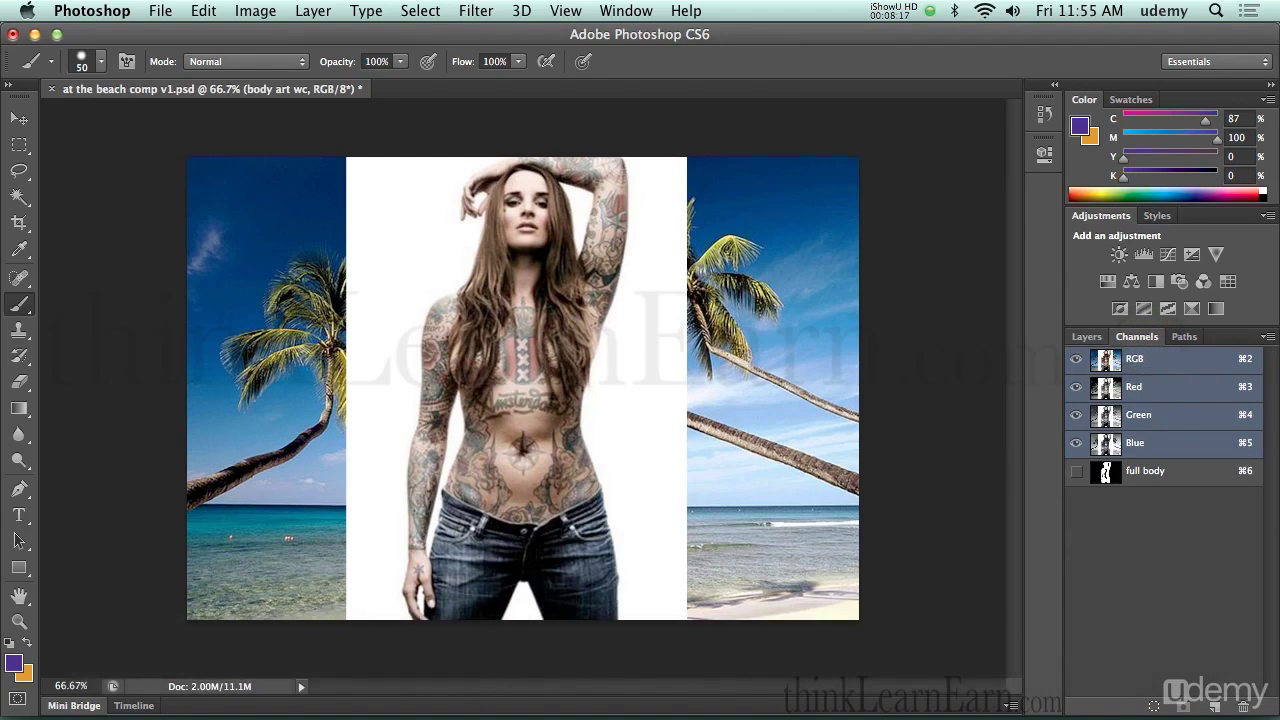
left_click(1087, 336)
key("super+6")
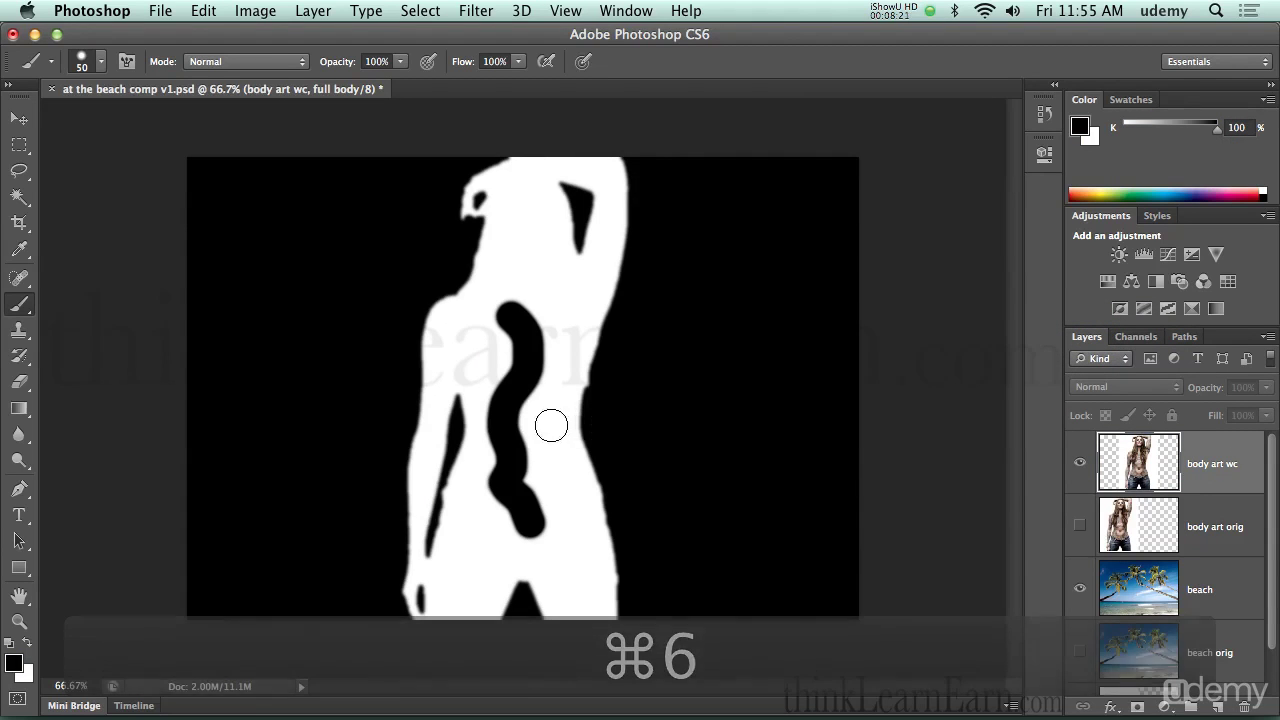
key("e")
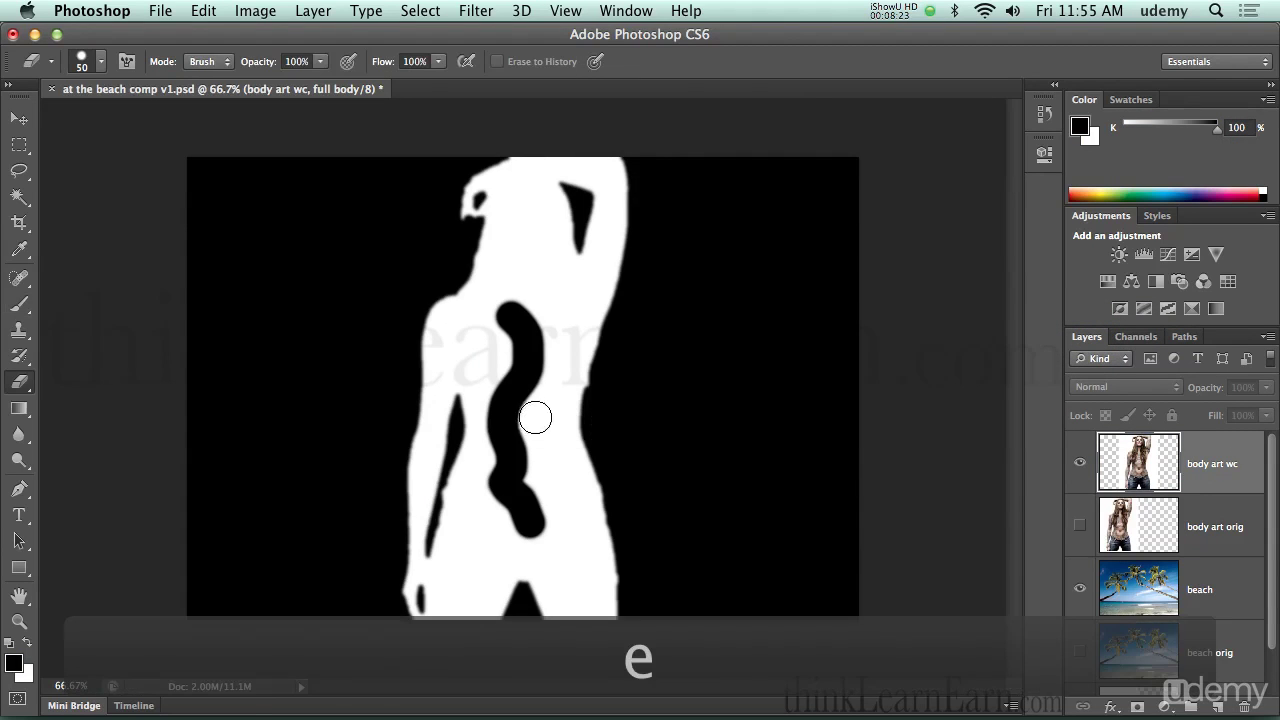
mouse_move(498, 313)
left_mouse_down()
mouse_move(522, 364)
mouse_move(496, 436)
mouse_move(493, 505)
mouse_move(526, 532)
mouse_move(536, 505)
mouse_move(518, 445)
mouse_move(511, 459)
mouse_move(522, 394)
left_mouse_up()
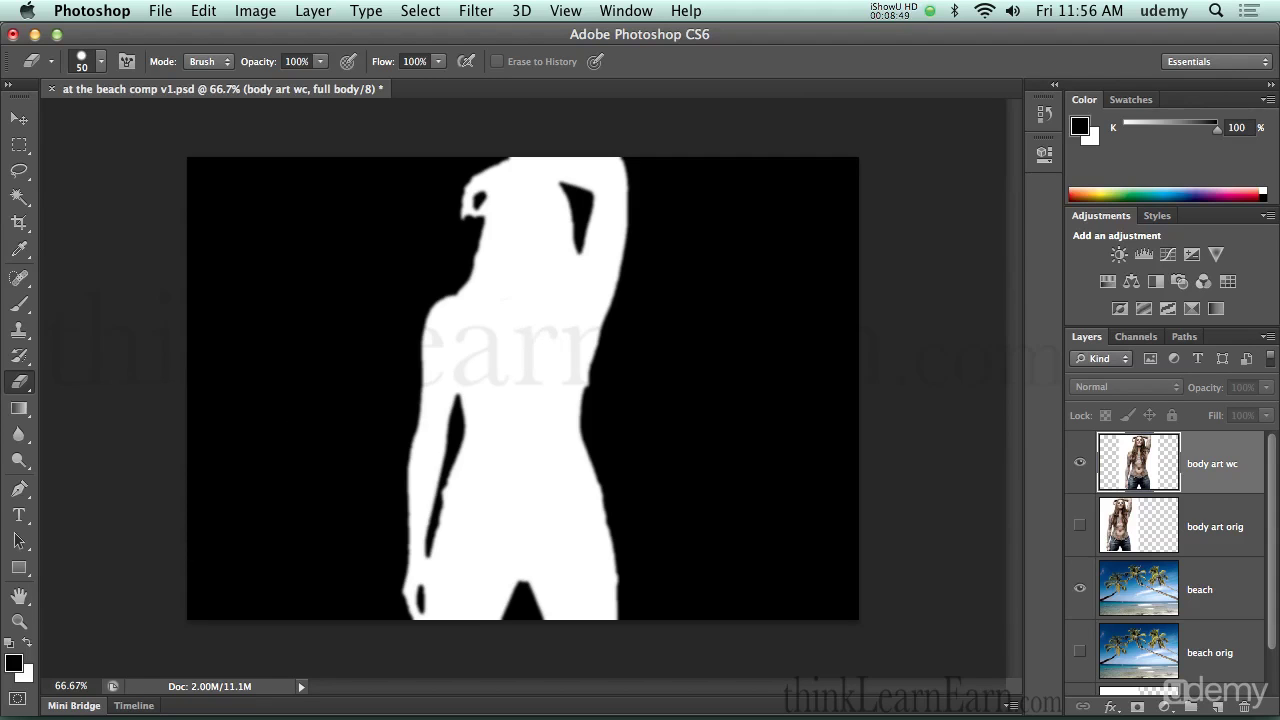
Set the foreground colour to dark grey with R 55, G 55 and B 55.
left_click(13, 662)
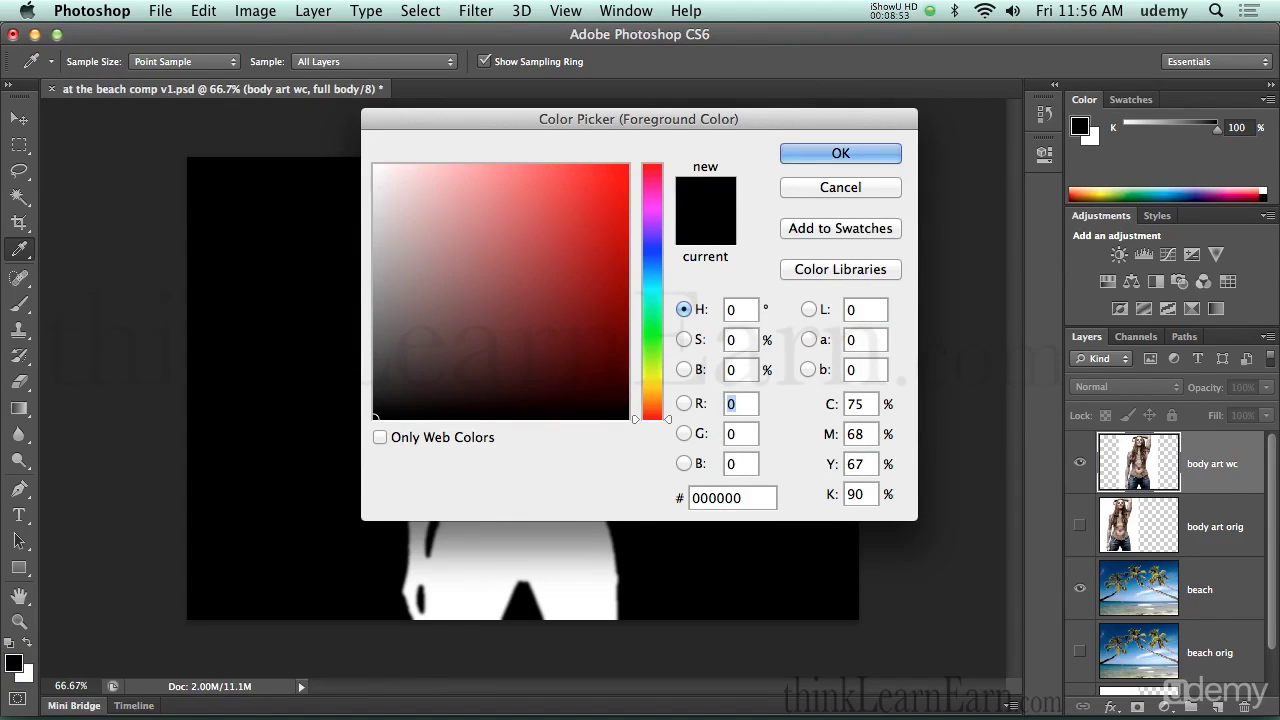
type("55")
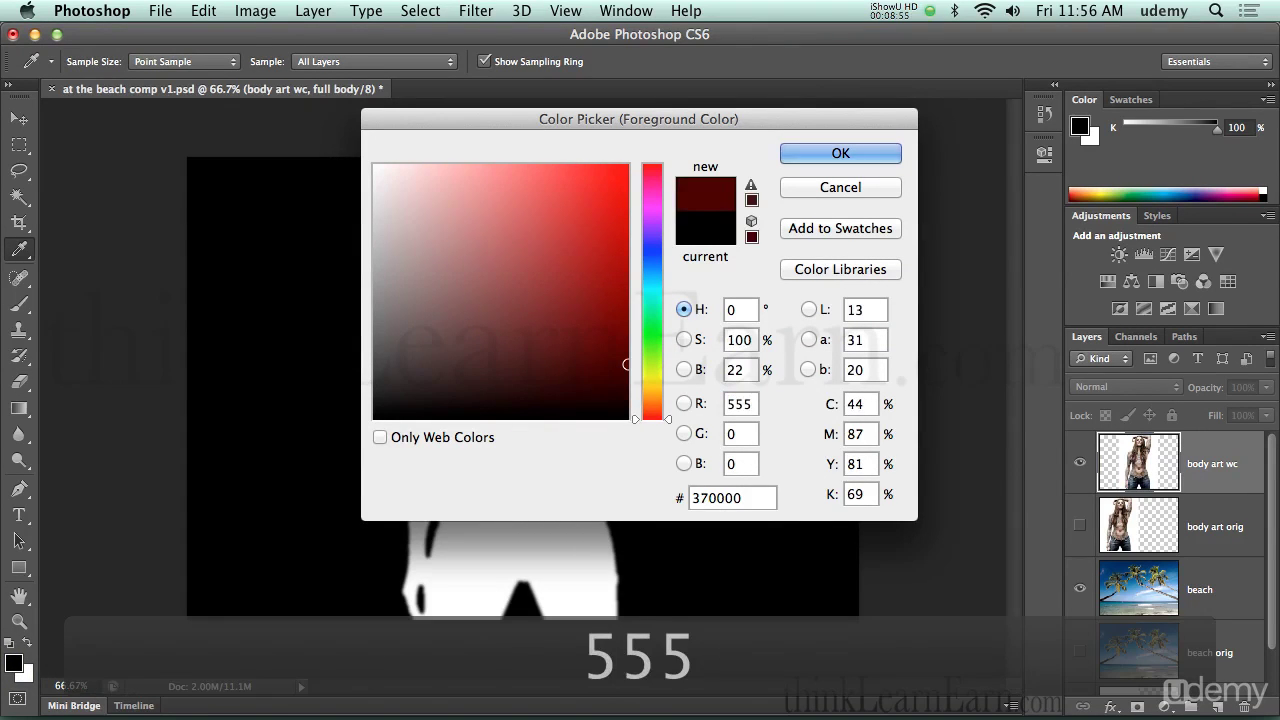
key("Tab")
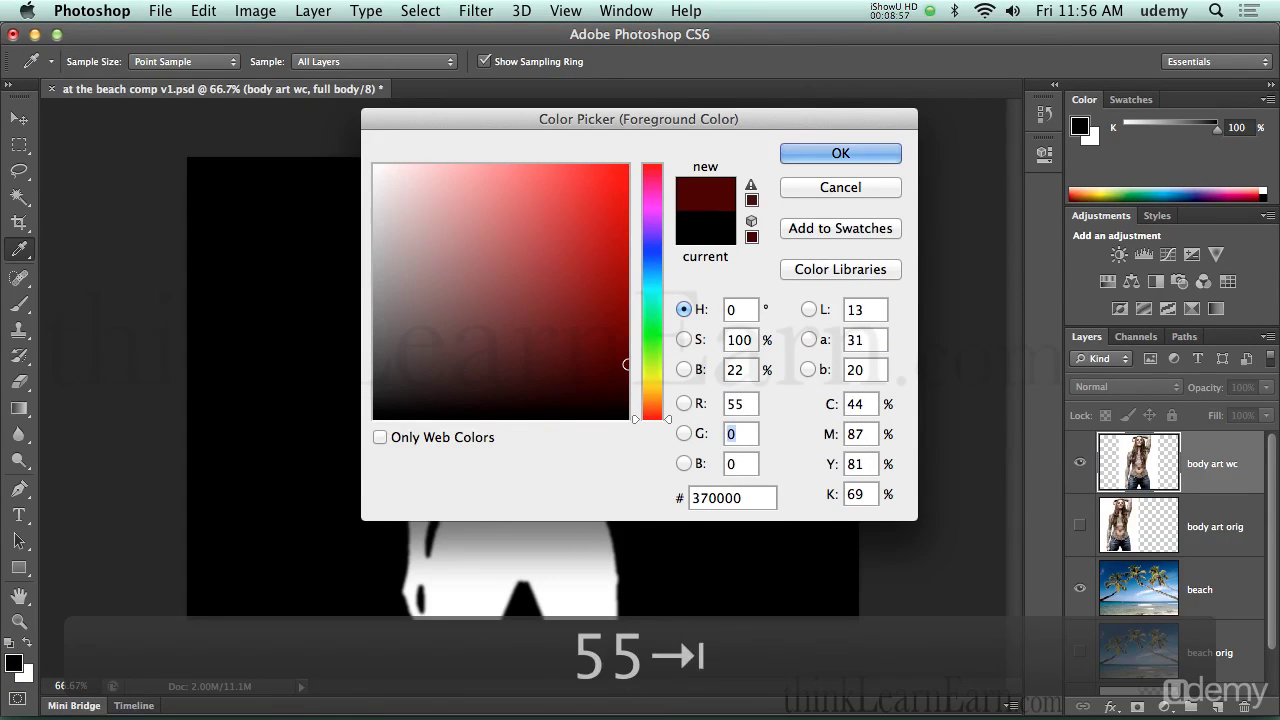
type("55")
key("Tab")
type("55")
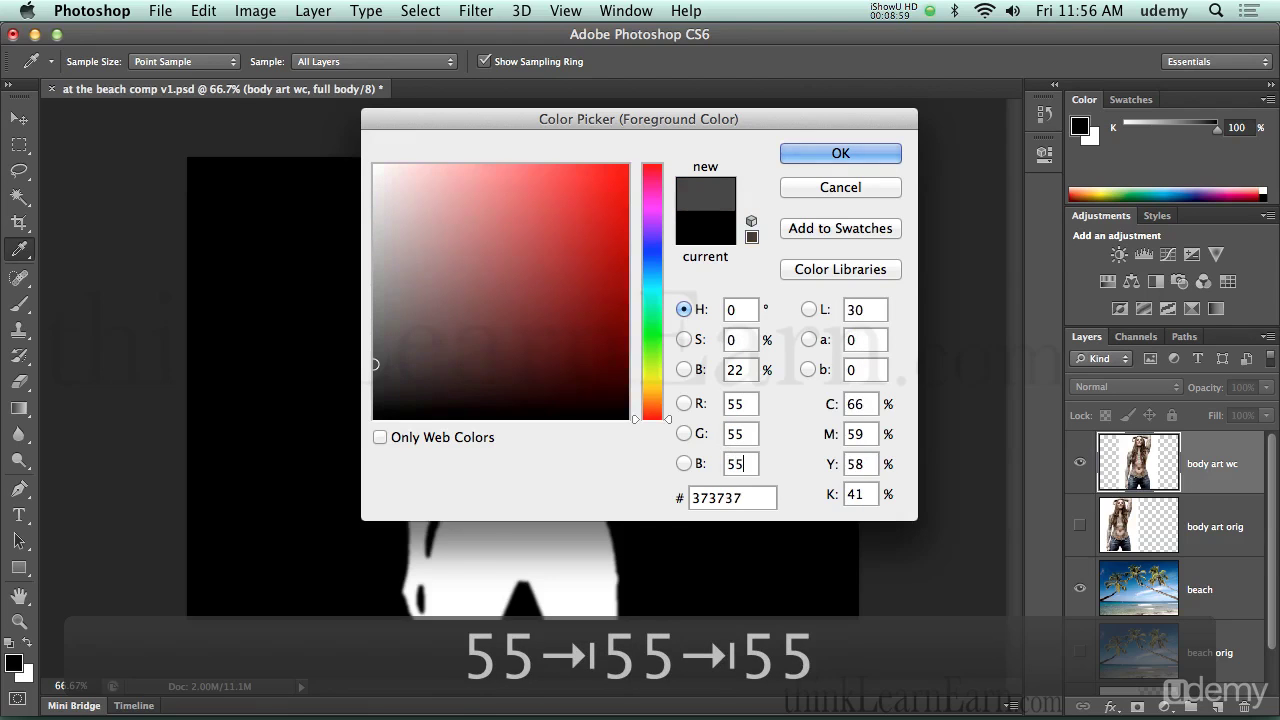
key("Tab")
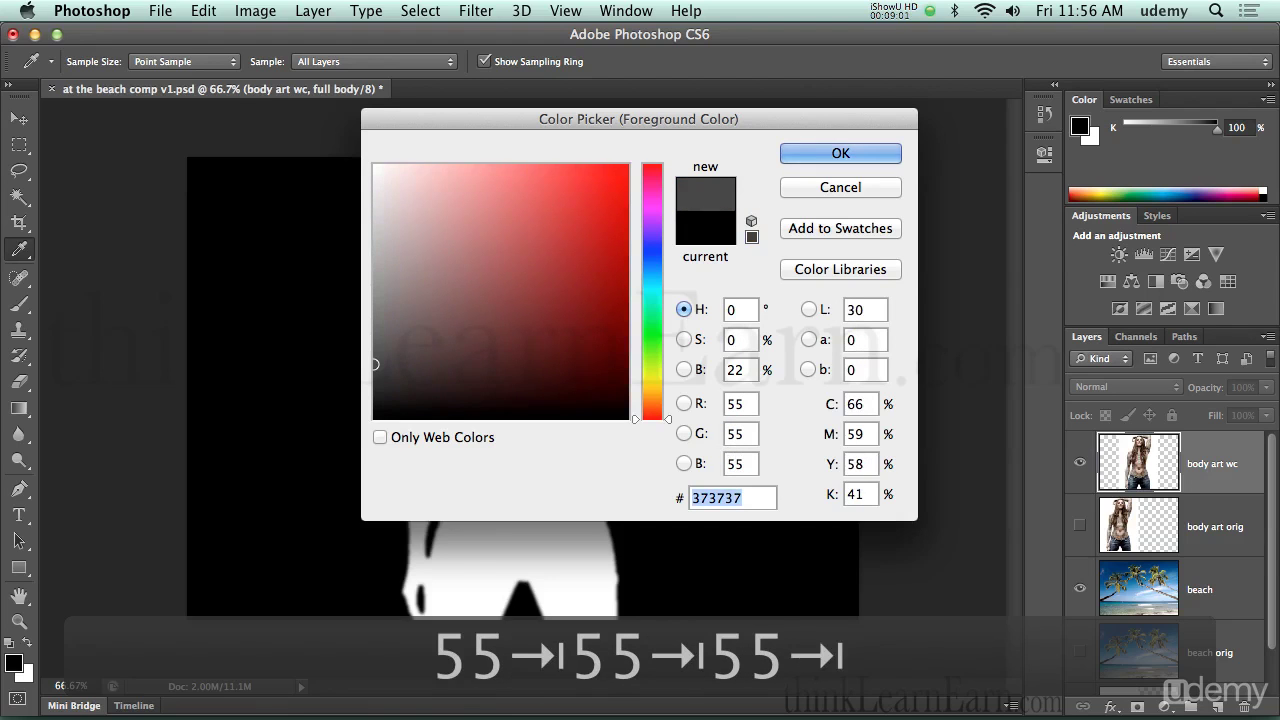
left_click(809, 153)
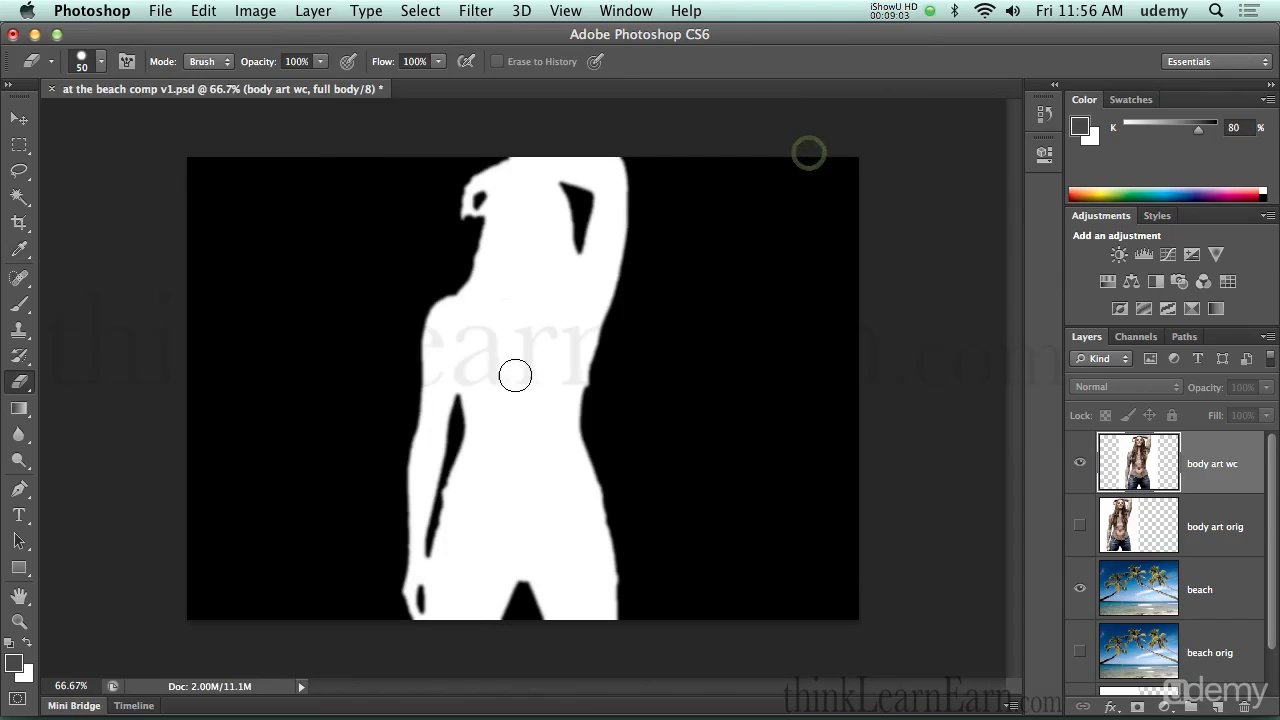
Paint a branching dark grey stroke down the torso in the full body channel with the 50 px Brush.
left_click(507, 341)
left_click(520, 420)
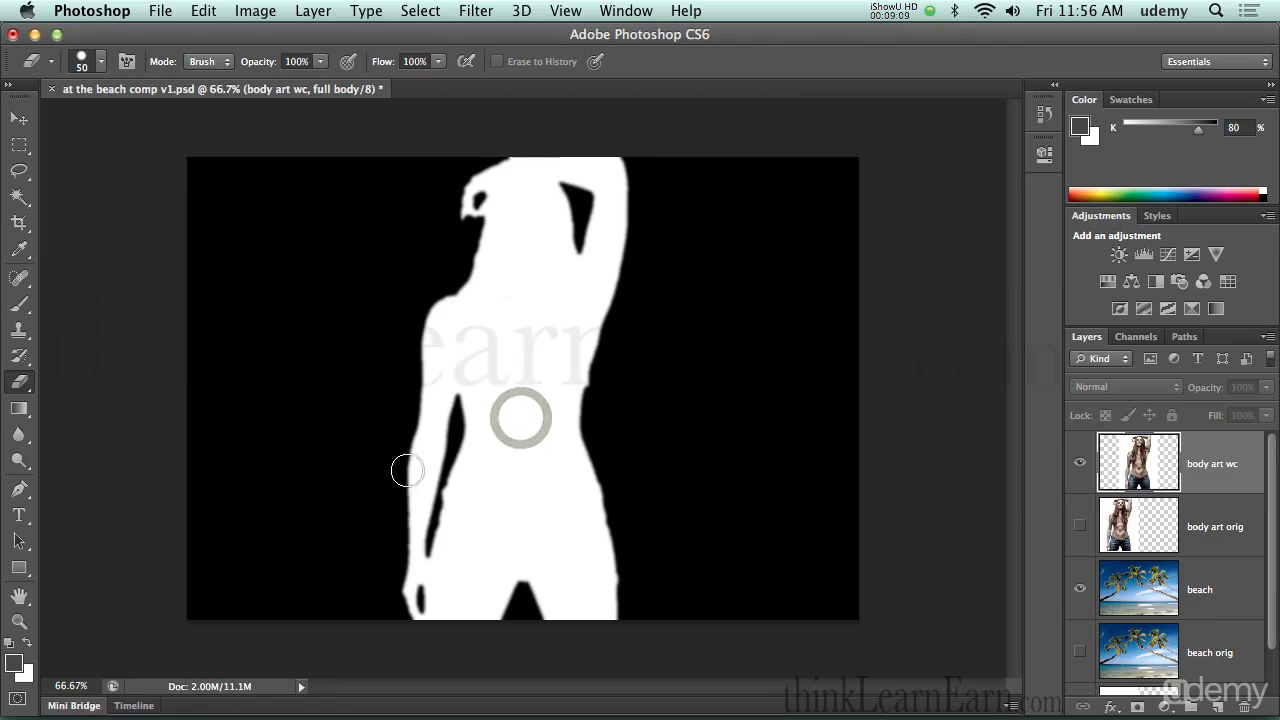
key("b")
mouse_move(520, 360)
left_mouse_down()
mouse_move(500, 495)
mouse_move(540, 522)
mouse_move(535, 343)
mouse_move(553, 305)
left_mouse_up()
left_click_drag(480, 335, 548, 367)
left_click(549, 367)
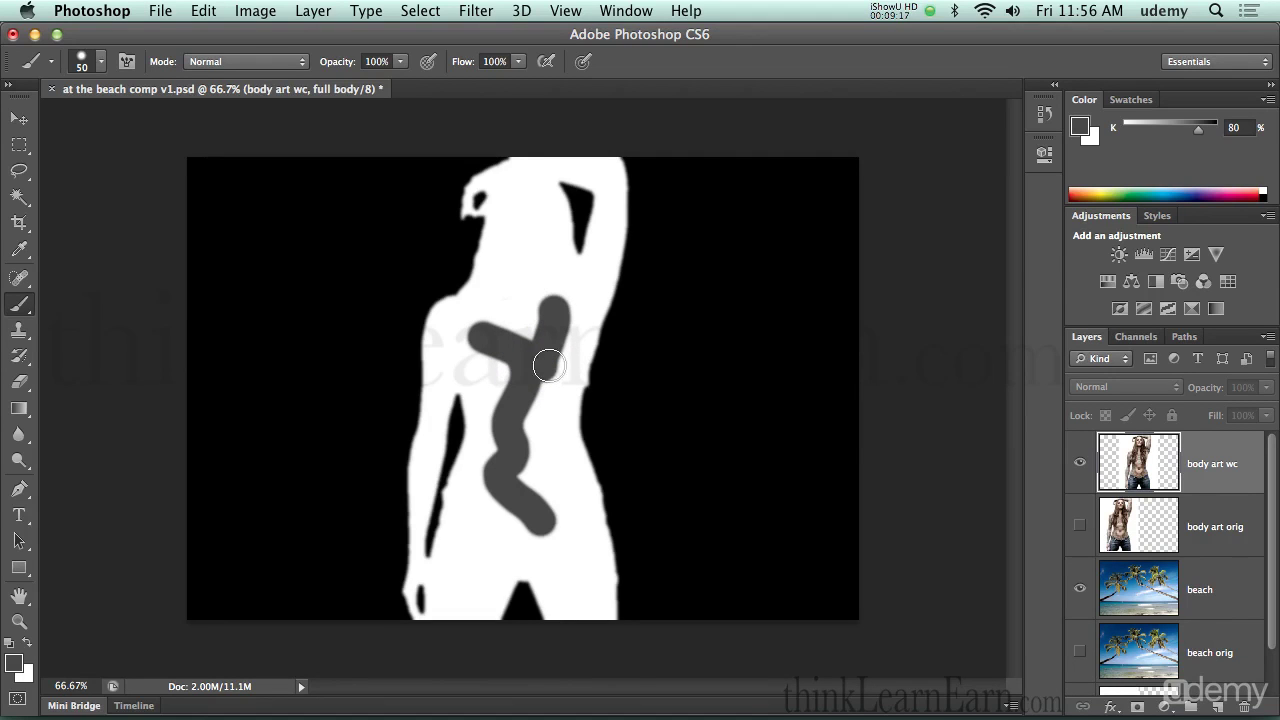
Return to the composite RGB view and load the full body channel with its grey stroke as a selection.
key("super")
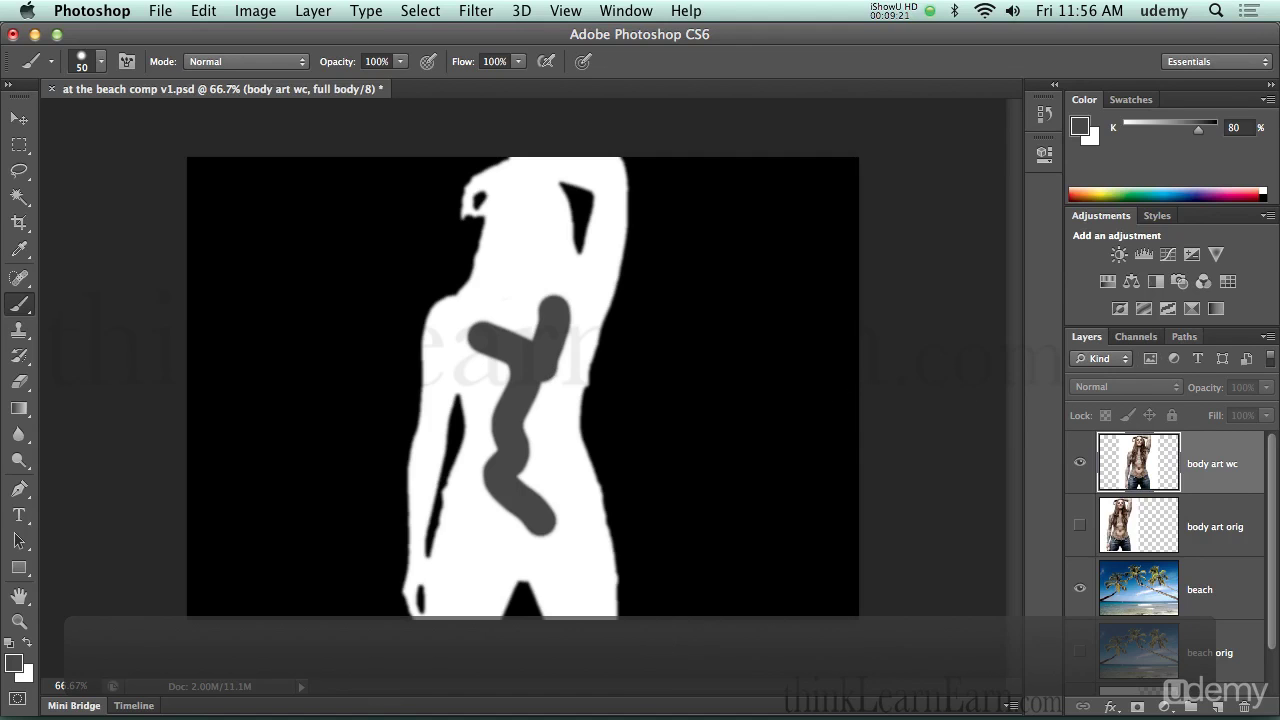
left_click(1136, 337)
key("super+2")
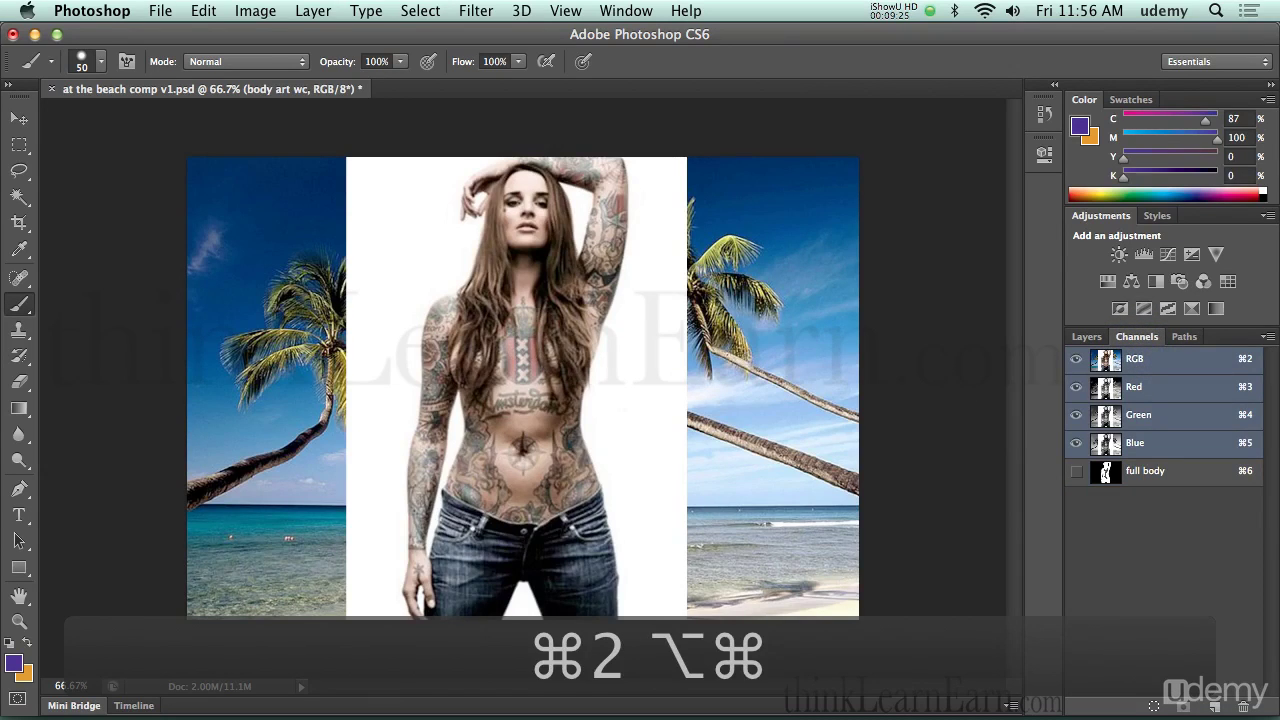
key("alt+super+6")
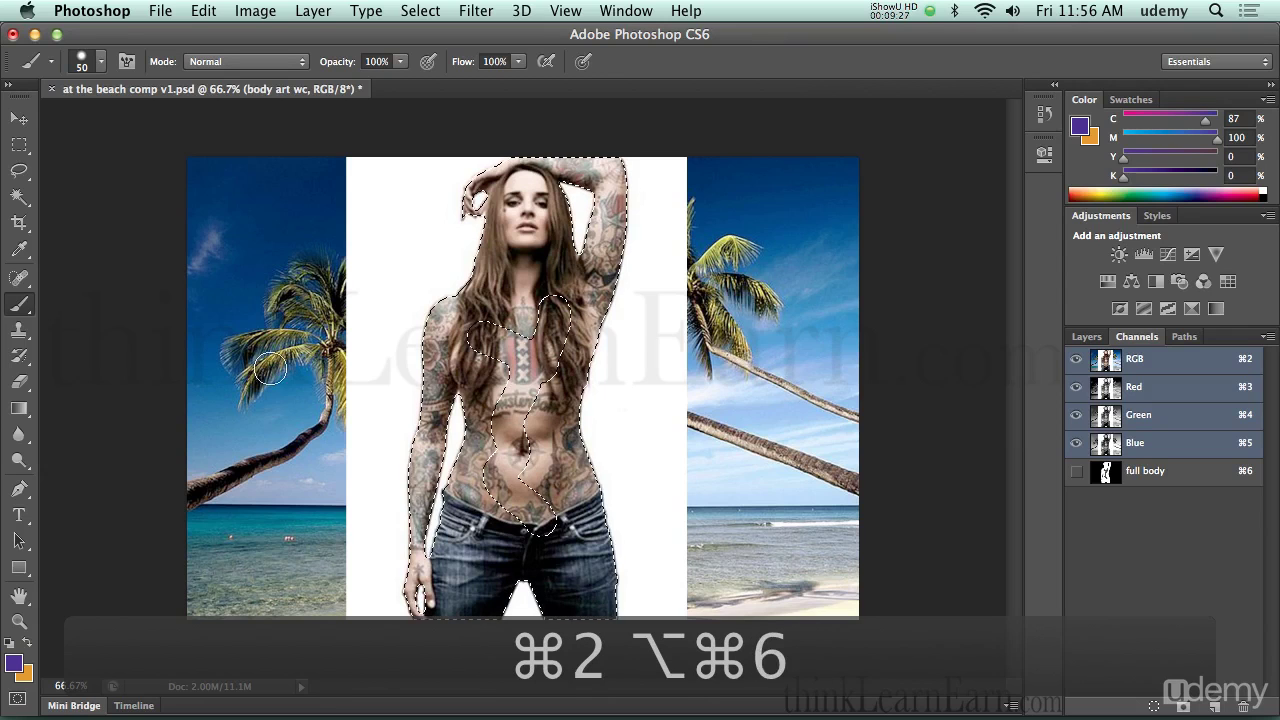
Delete the partially selected figure from the body art wc layer as a test, undo the deletion and deselect.
key("Delete")
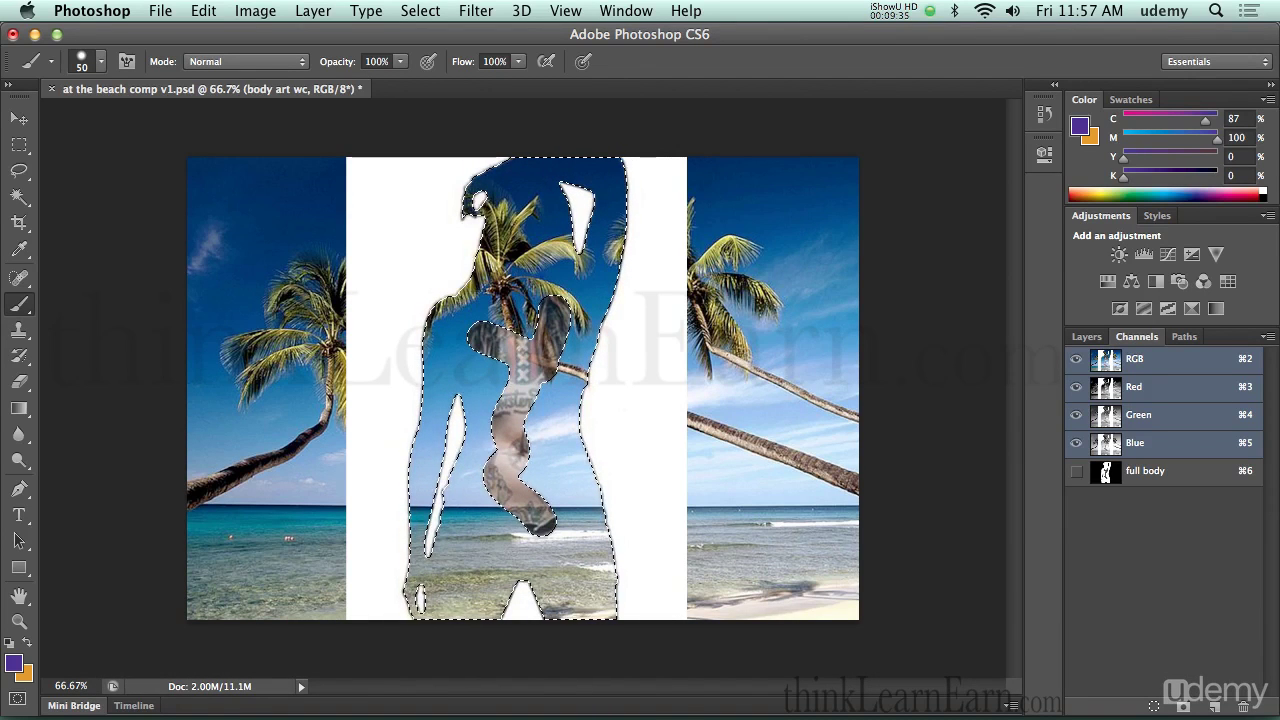
key("alt+super+z")
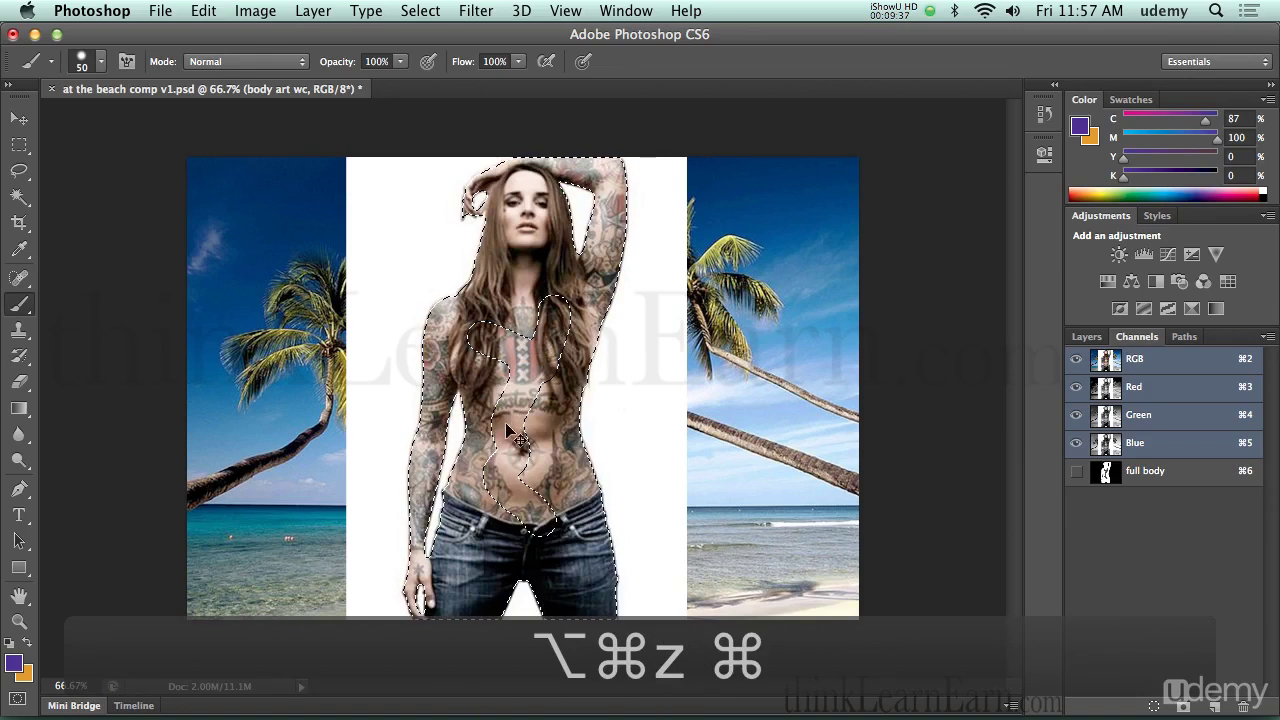
key("super+d")
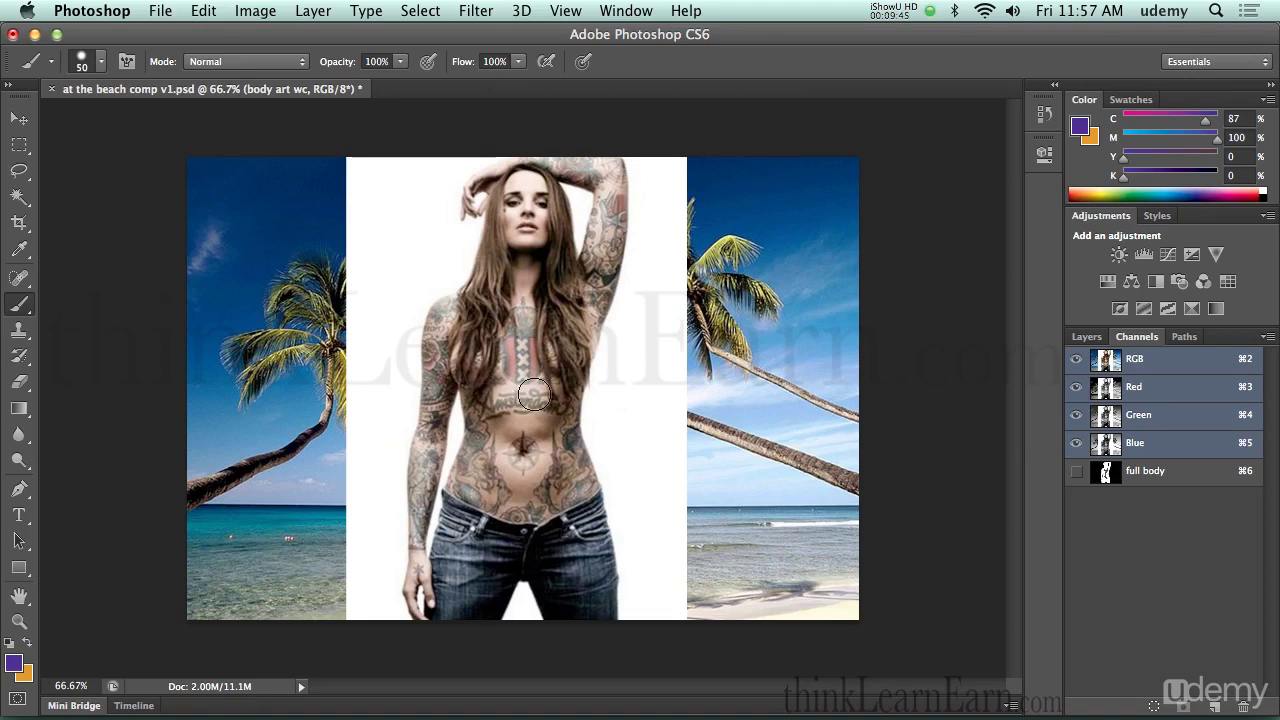
key("super+z")
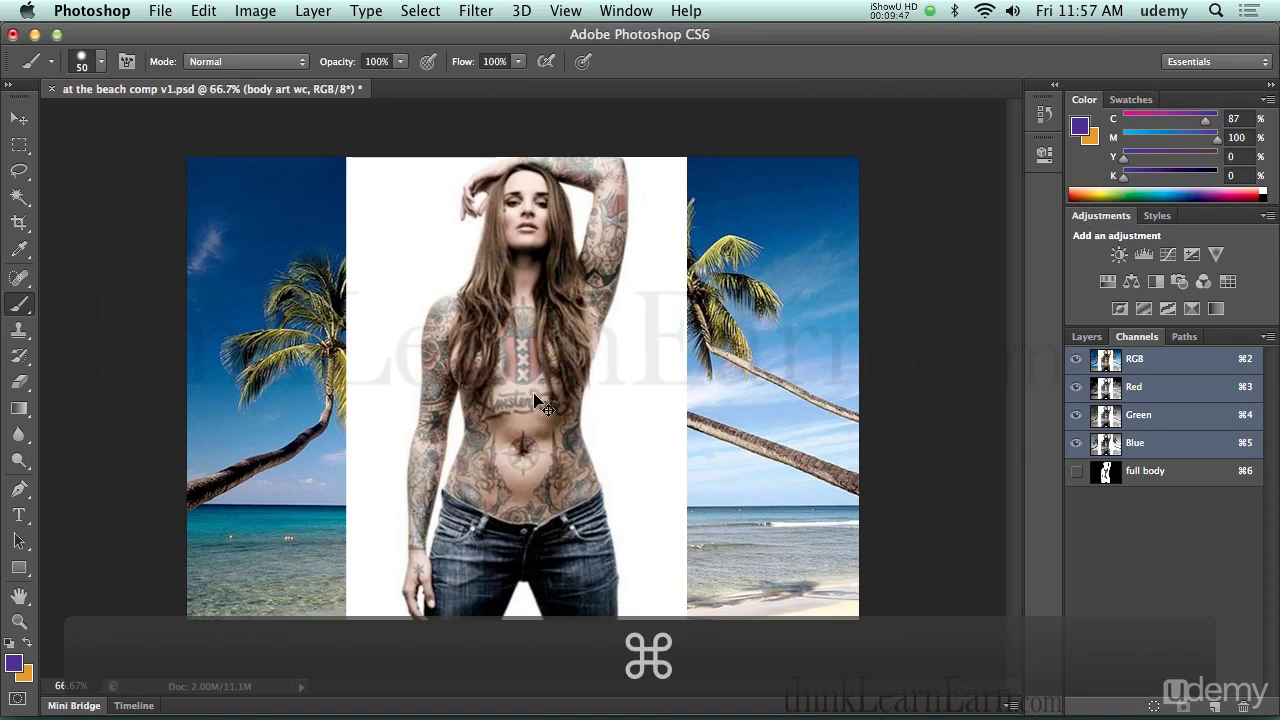
Display the full body channel, make white the foreground colour and paint over the grey stroke on the torso.
key("super+6")
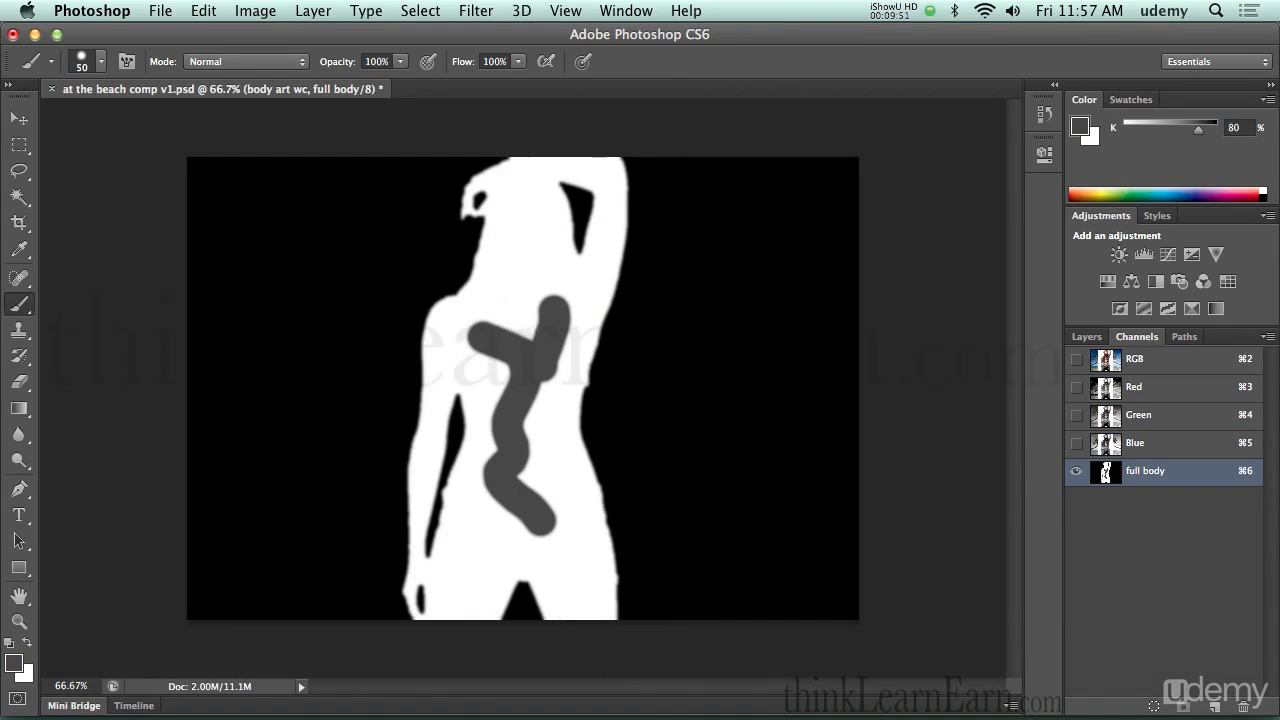
key("x")
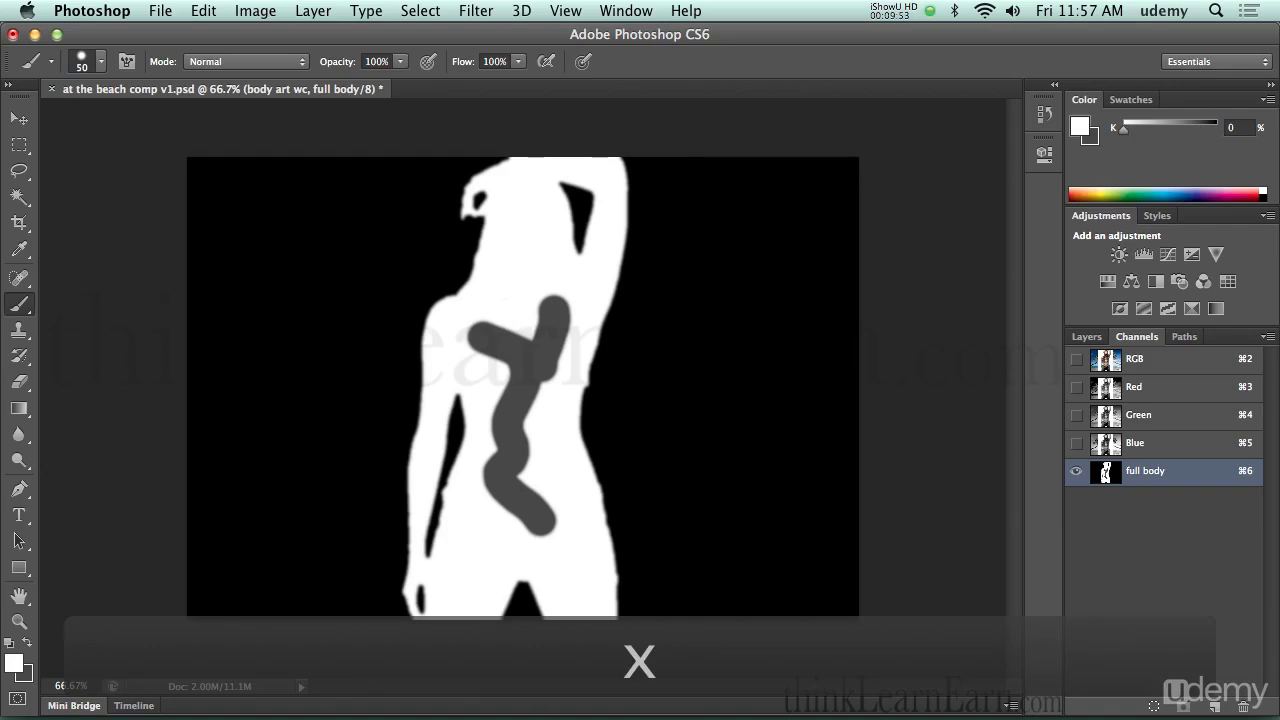
mouse_move(494, 328)
left_mouse_down()
mouse_move(529, 314)
mouse_move(548, 331)
mouse_move(548, 366)
mouse_move(516, 400)
mouse_move(496, 458)
mouse_move(503, 500)
mouse_move(550, 530)
mouse_move(525, 490)
mouse_move(531, 438)
mouse_move(507, 476)
left_mouse_up()
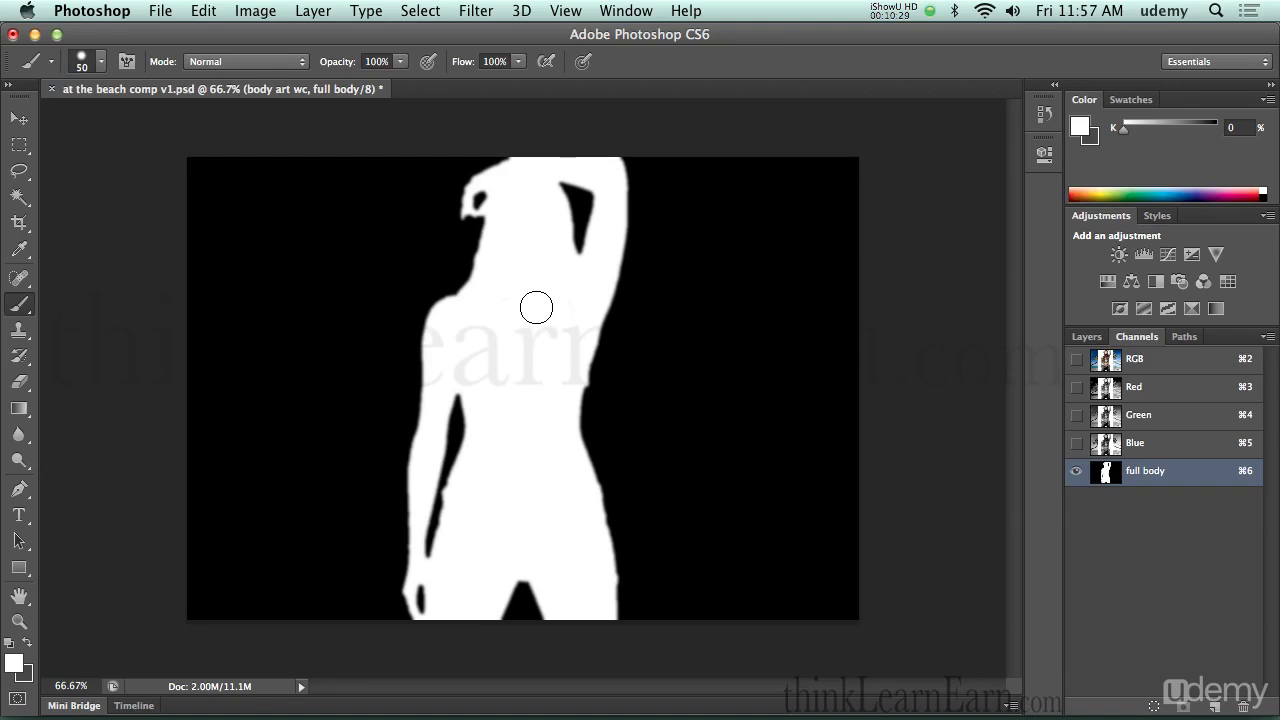
Return to the composite RGB view with the layers listed and load the cleaned full body channel as a selection.
left_click(1086, 337)
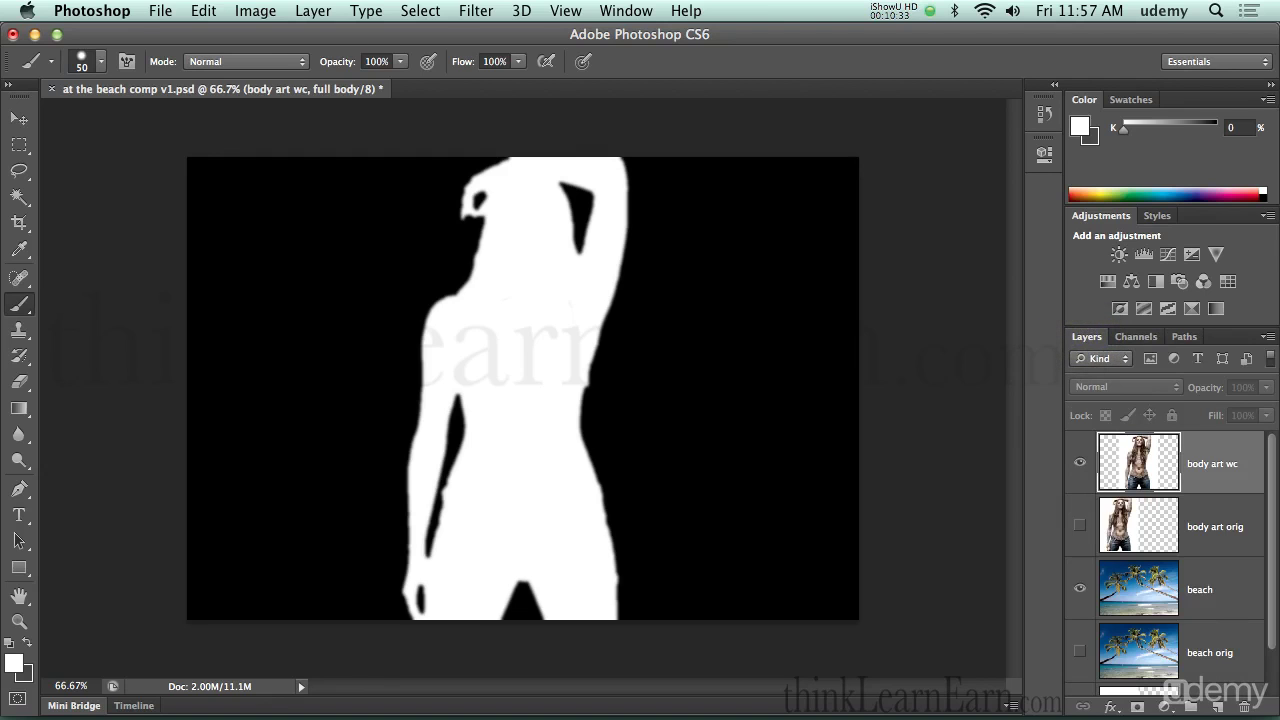
key("super+2")
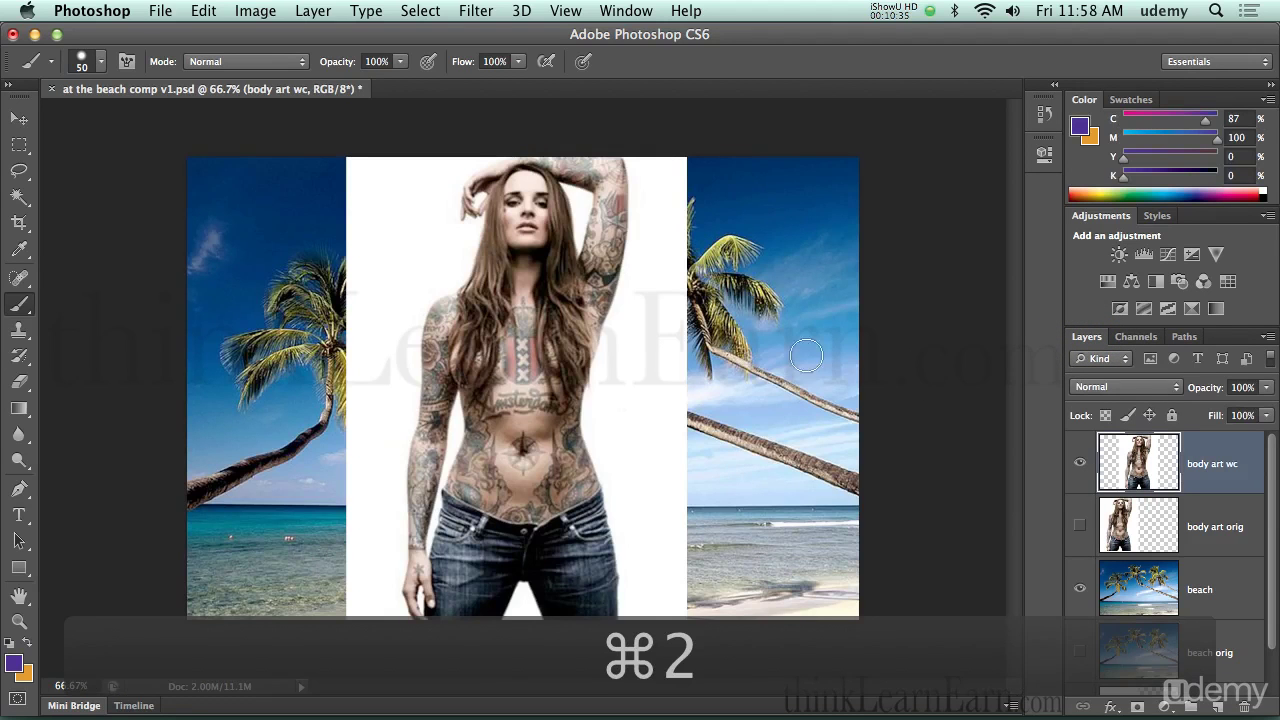
key("alt+super")
key("alt+super+6")
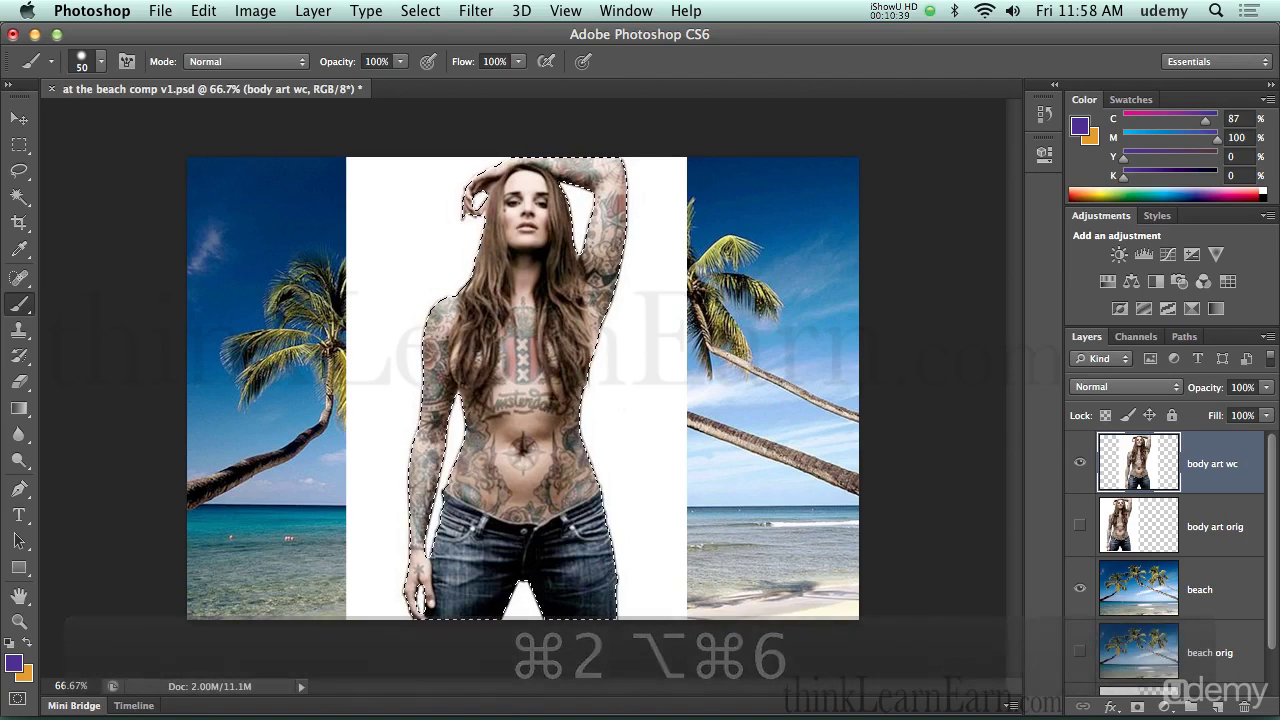
Check the figure's selection in Quick Mask mode and its temporary channel, then return to the normal selection.
key("q")
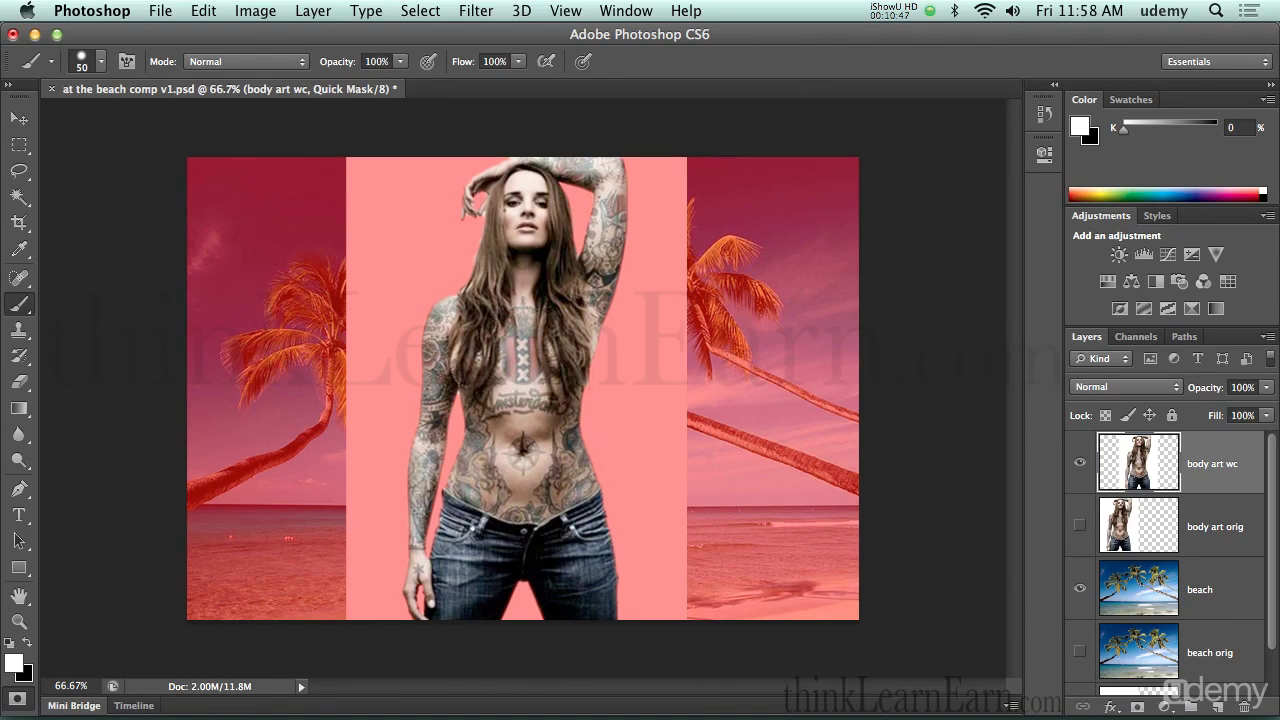
left_click(1138, 337)
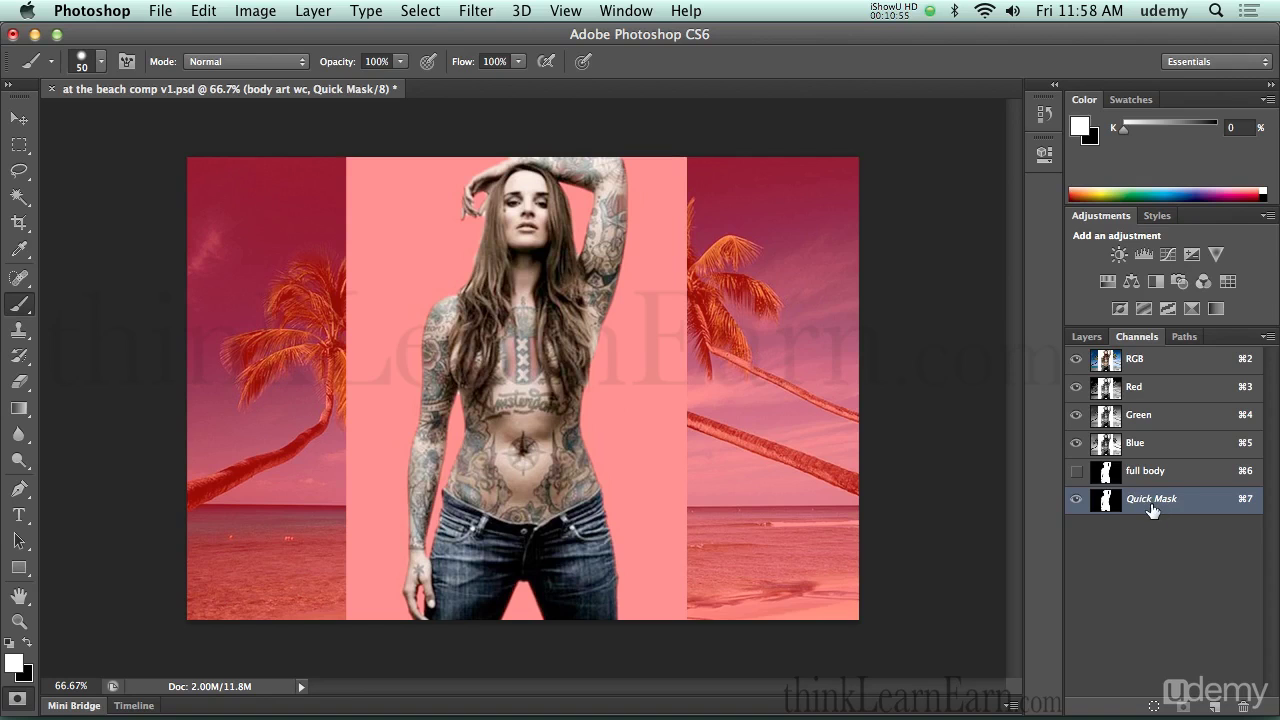
key("q")
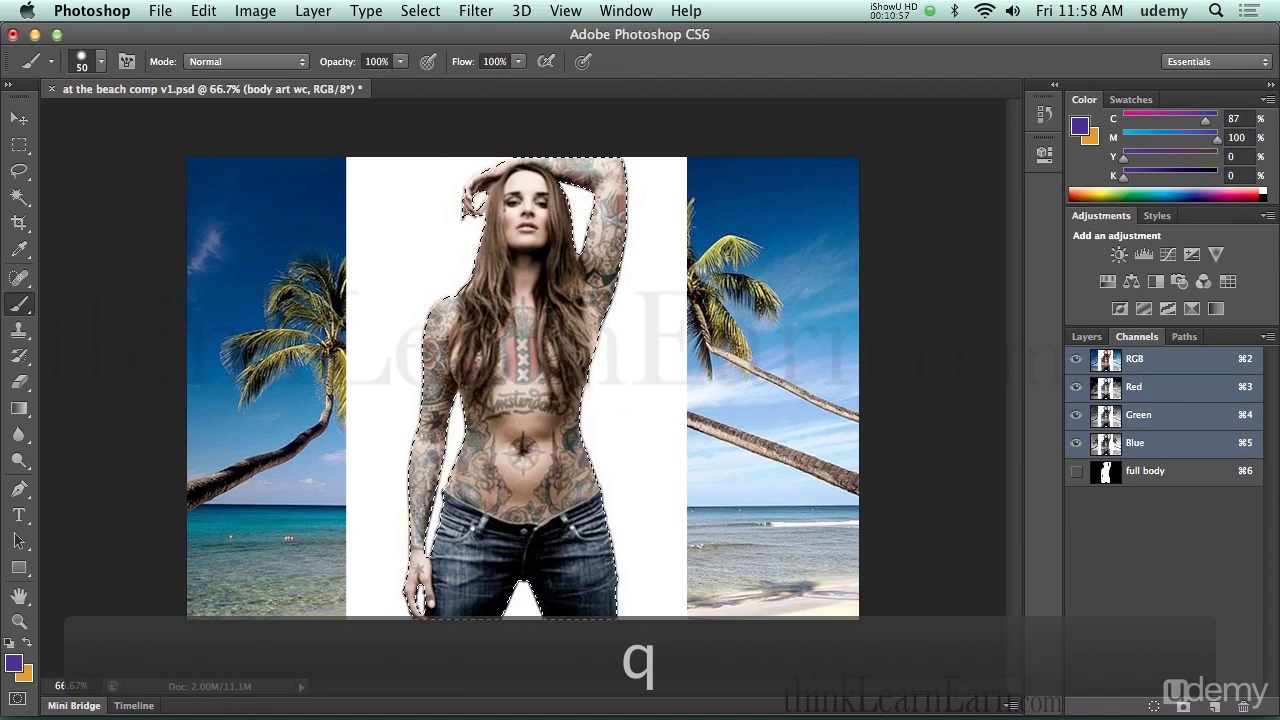
Switch the figure's selection back into Quick Mask mode for close work around the head and shoulders.
key("q")
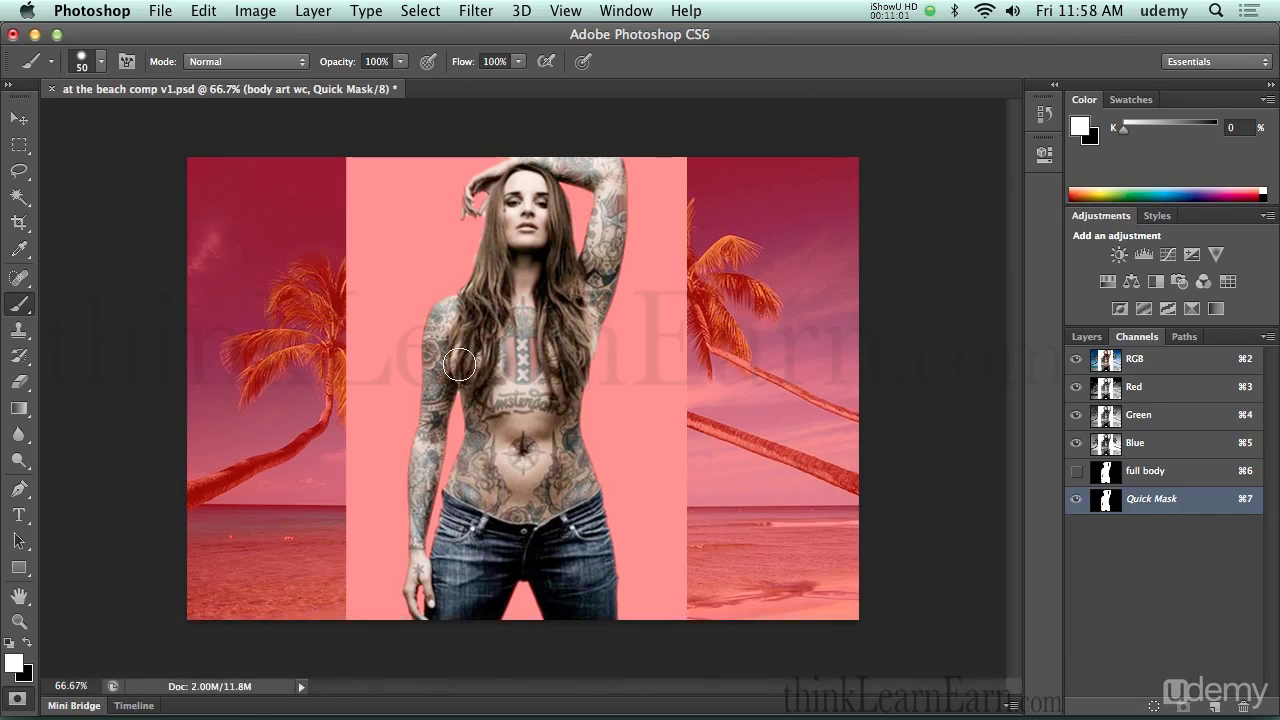
key("space")
key("super+space")
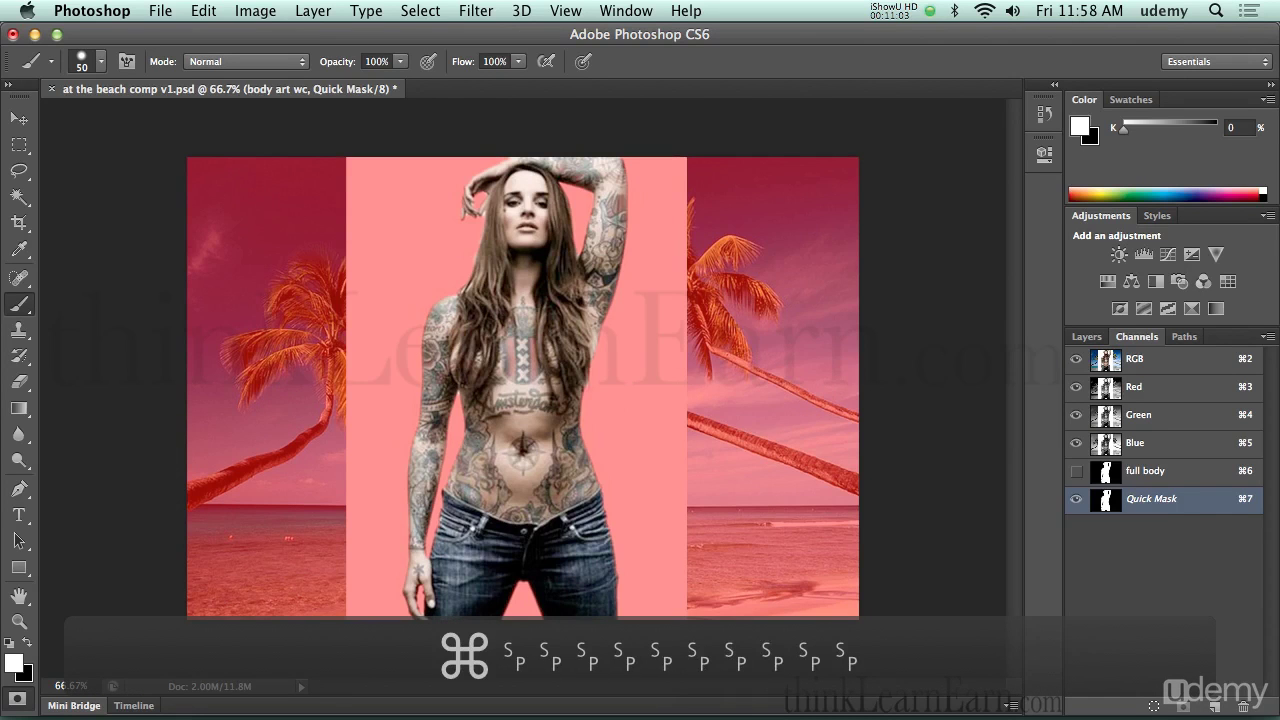
left_click_drag(400, 160, 400, 168)
key("super+space")
mouse_move(520, 248)
left_mouse_down()
mouse_move(500, 250)
mouse_move(611, 281)
mouse_move(473, 291)
left_mouse_up()
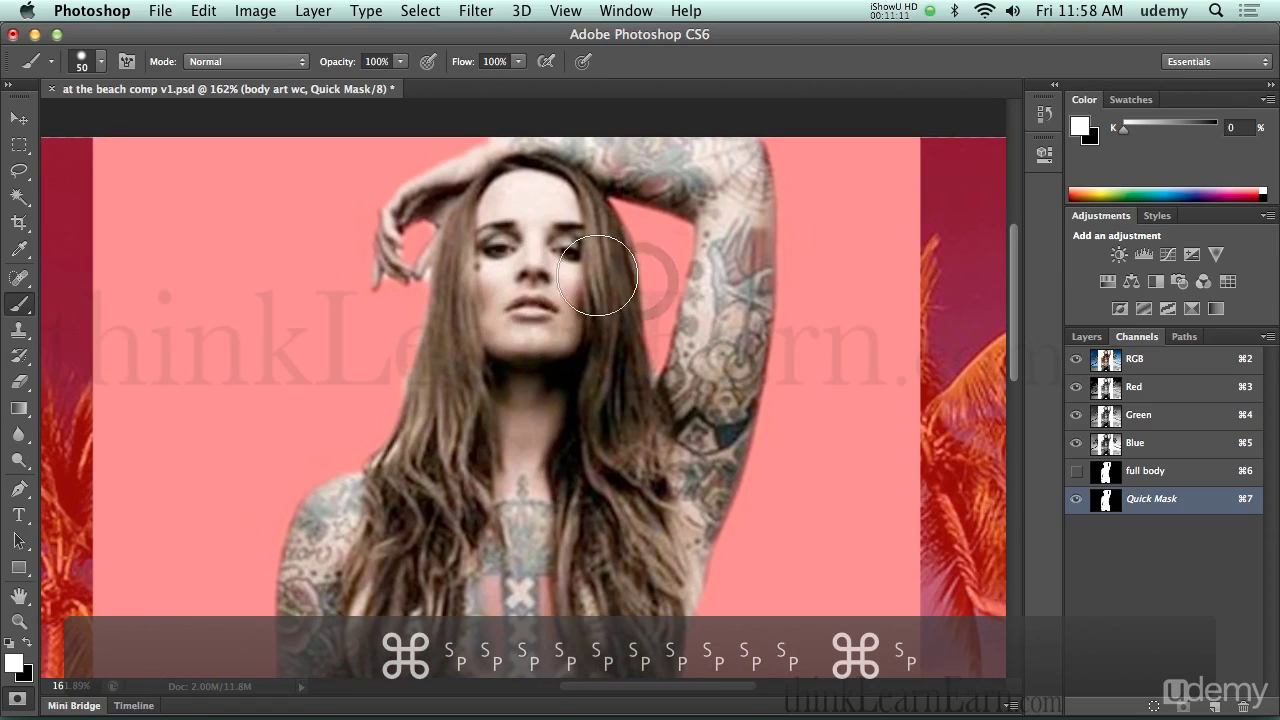
Paint white with a 30 px brush over the masked background between the hand, hair and shoulder.
key("bracketleft")
key("bracketleft")
key("bracketleft")
key("bracketleft")
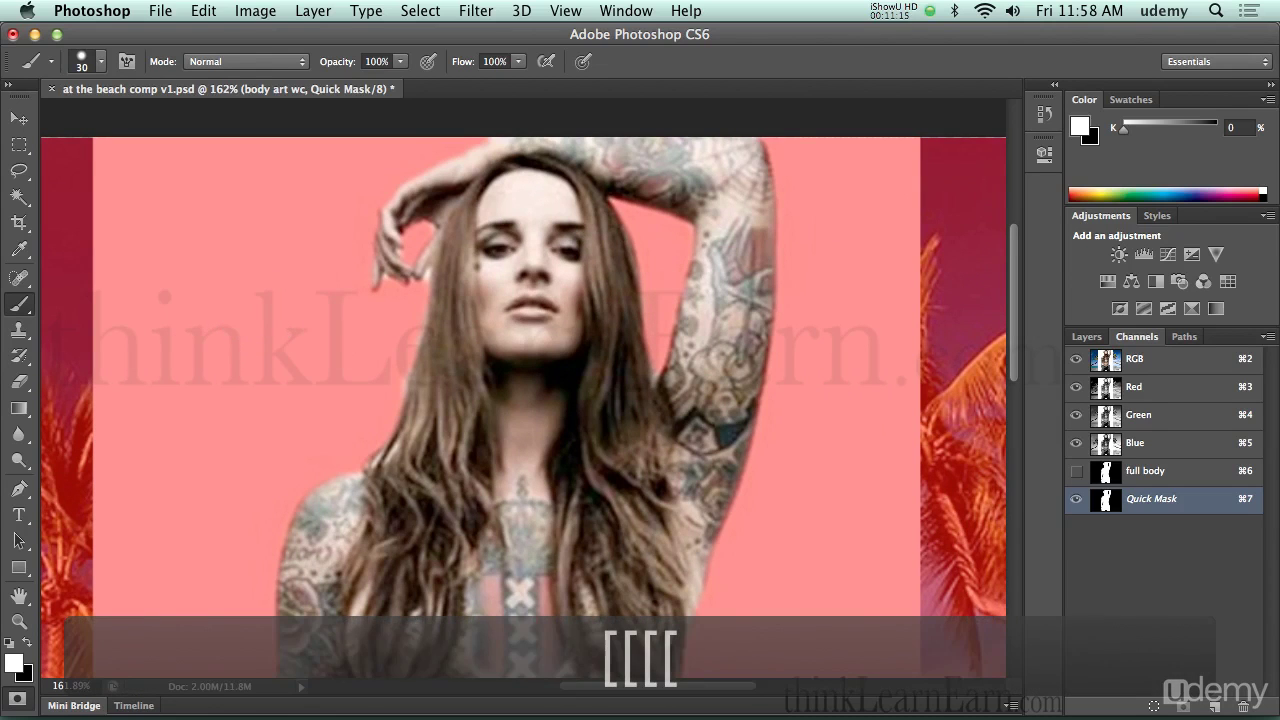
mouse_move(349, 343)
left_mouse_down()
mouse_move(418, 346)
mouse_move(343, 349)
mouse_move(391, 391)
mouse_move(364, 386)
mouse_move(300, 410)
mouse_move(395, 300)
mouse_move(418, 292)
left_mouse_up()
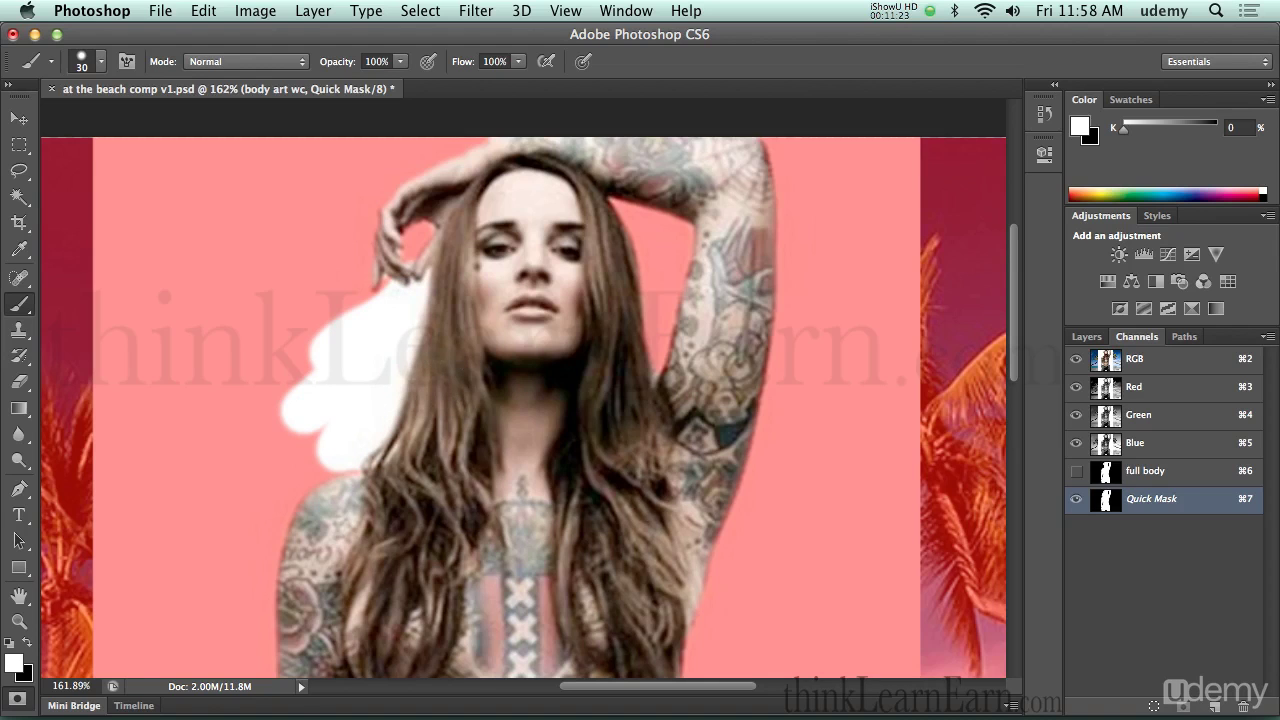
Check the expanded selection outside Quick Mask mode, then undo back to before the white painting.
key("q")
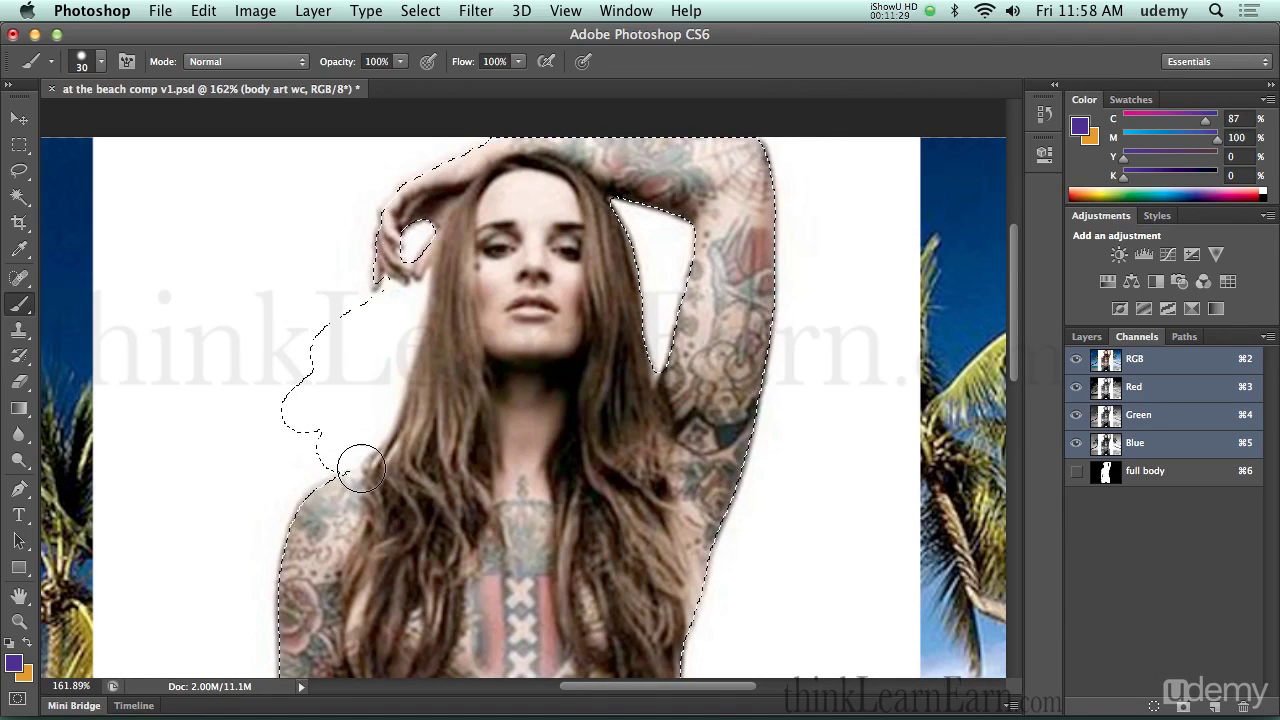
key("q")
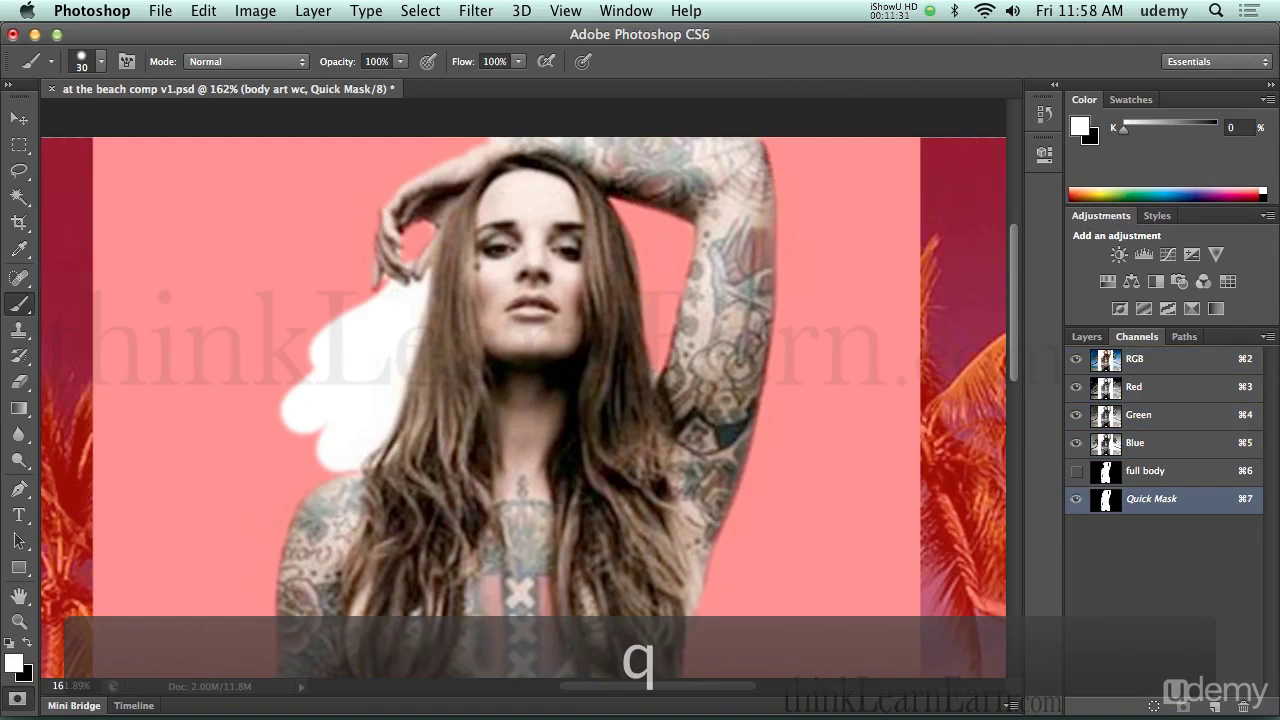
key("super+z")
key("alt+super+z")
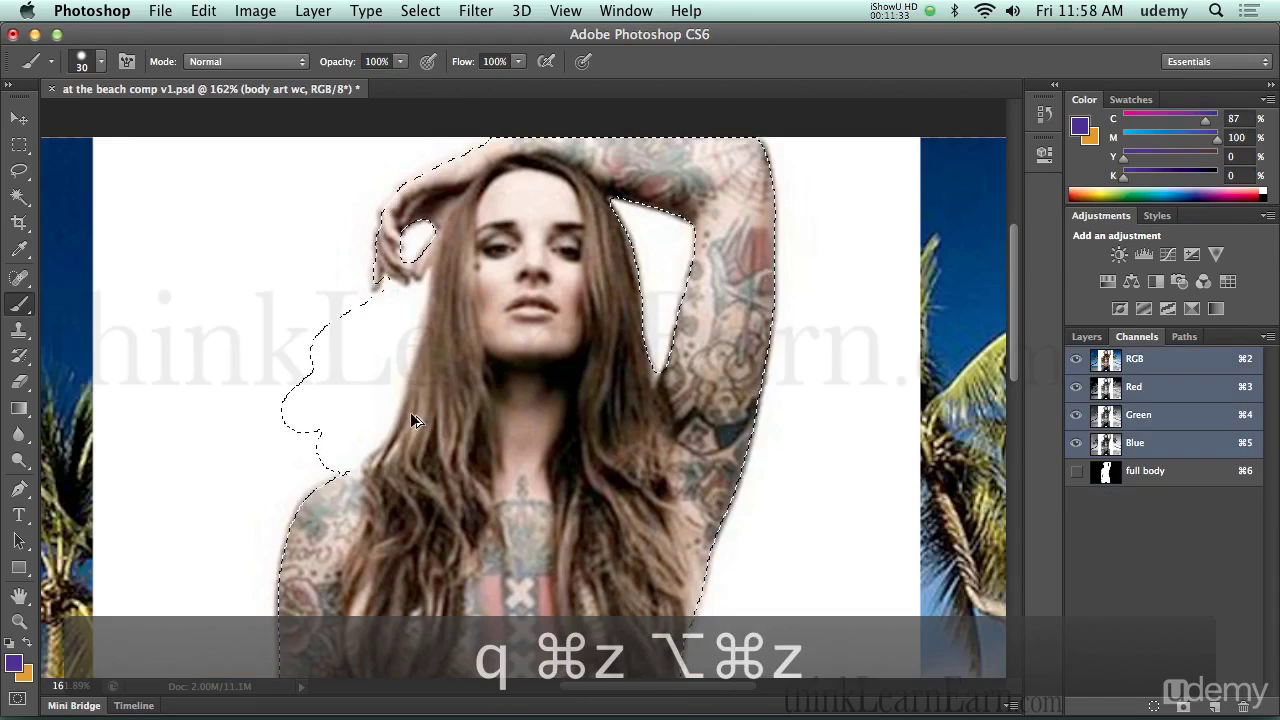
key("alt+super+z")
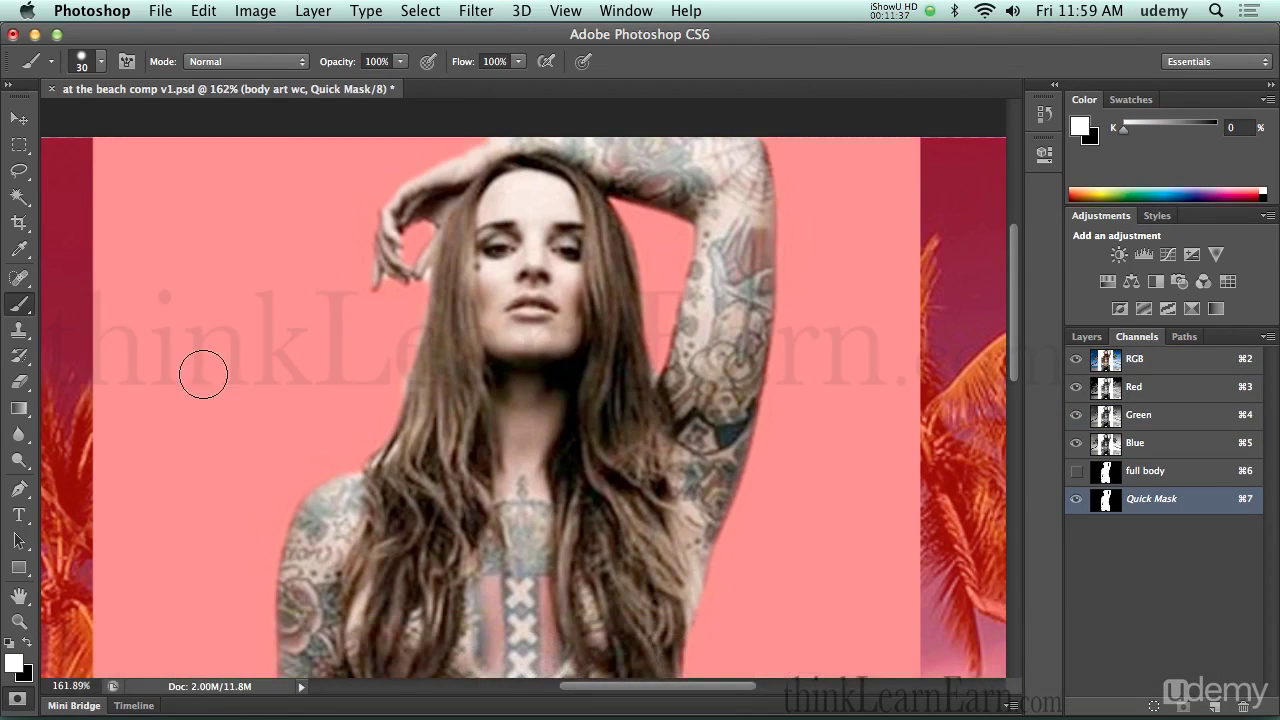
Paint a black curved stroke across the hair and upper chest, check it as a selection, then undo it.
key("x")
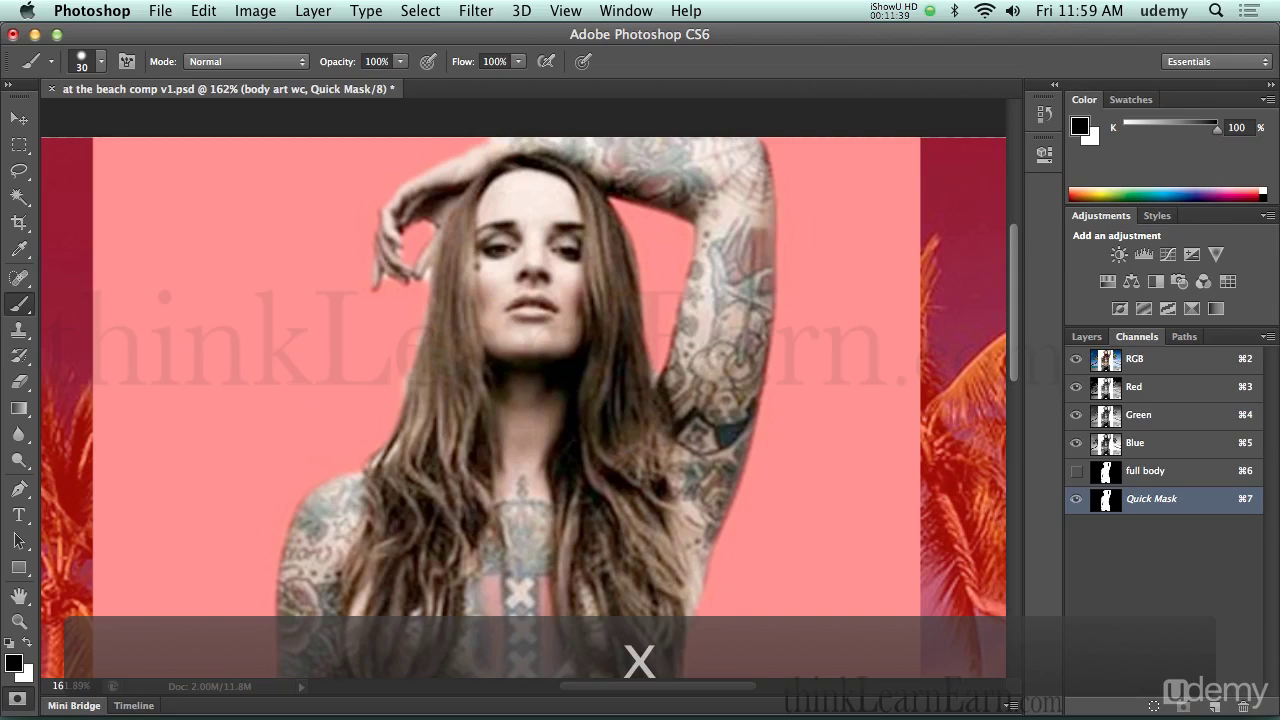
mouse_move(418, 360)
left_mouse_down()
mouse_move(468, 455)
mouse_move(493, 470)
mouse_move(561, 462)
mouse_move(618, 435)
mouse_move(659, 358)
mouse_move(652, 300)
left_mouse_up()
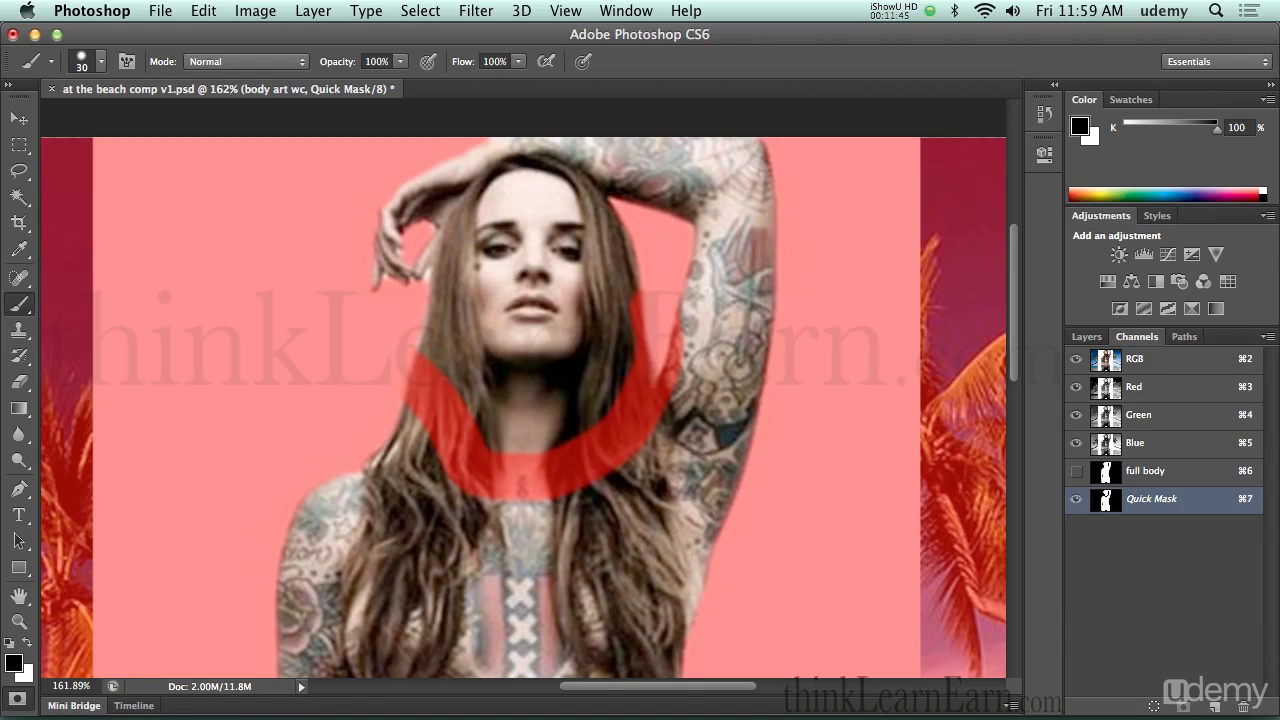
key("q")
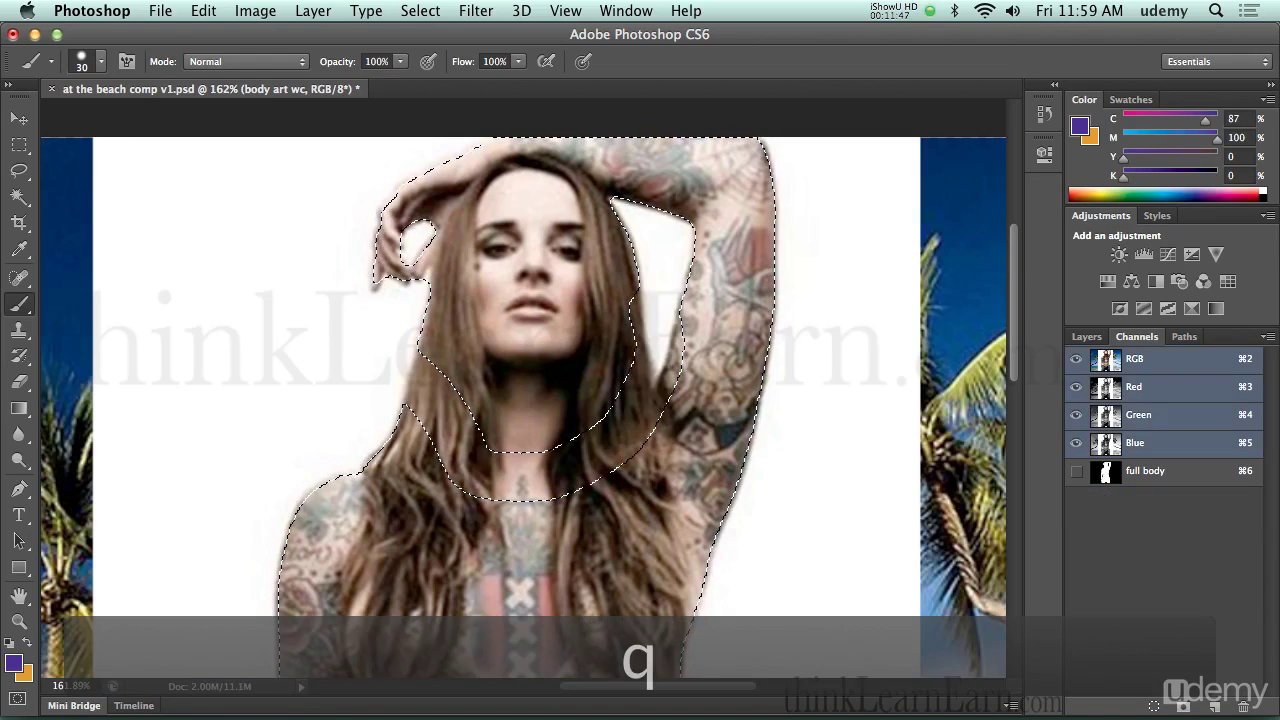
key("alt+super+z")
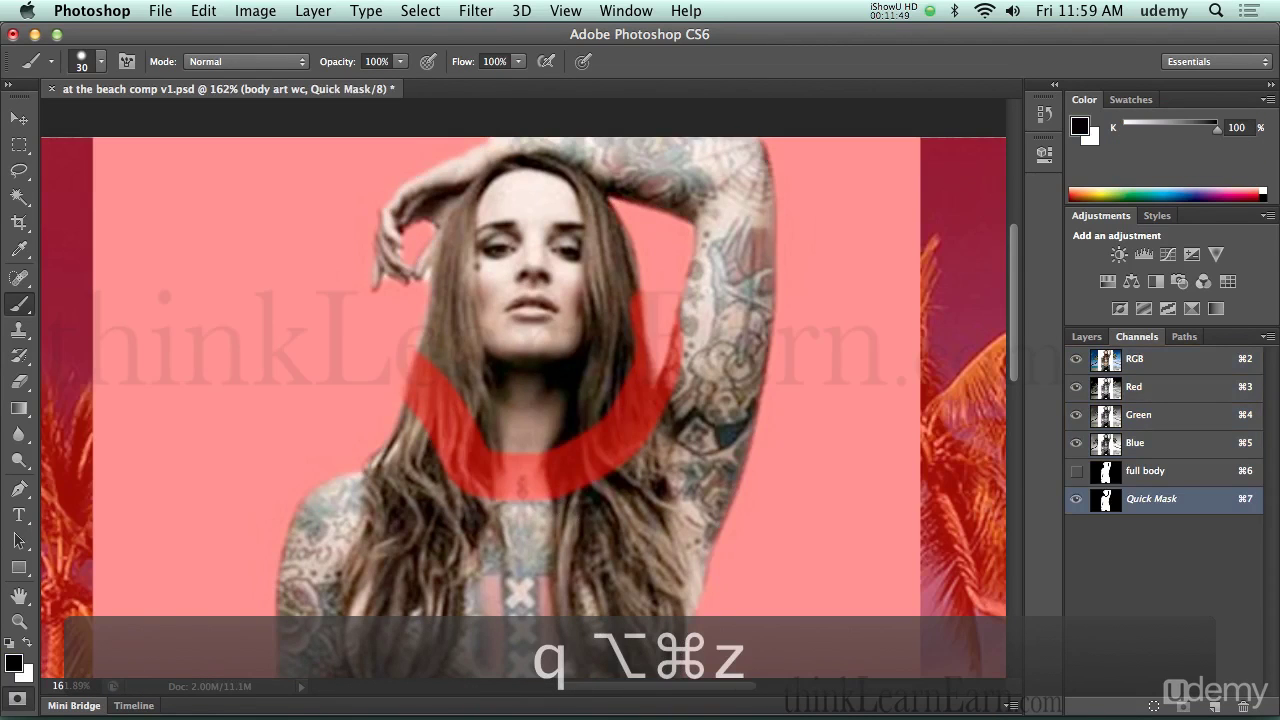
key("alt+super+z")
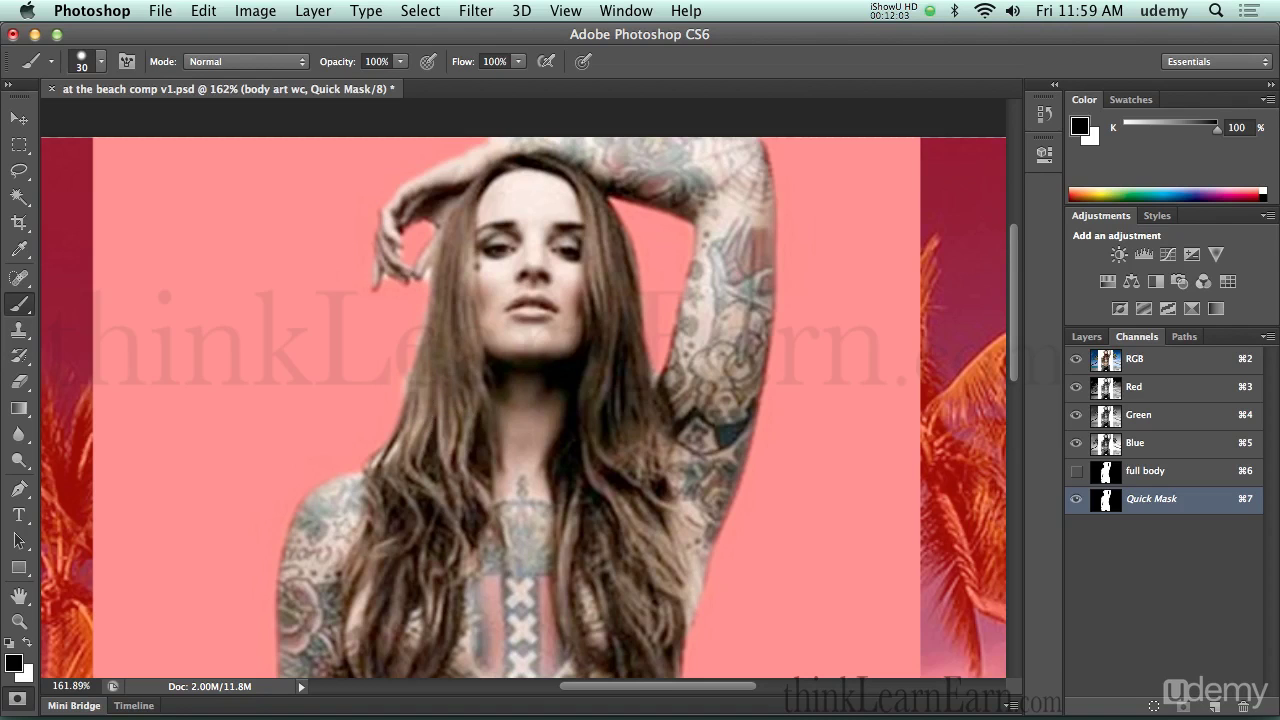
Paint black with an 8 px brush over the gap between the fingertips and hair, then undo the stroke.
key("super+space")
left_click(415, 279, "super")
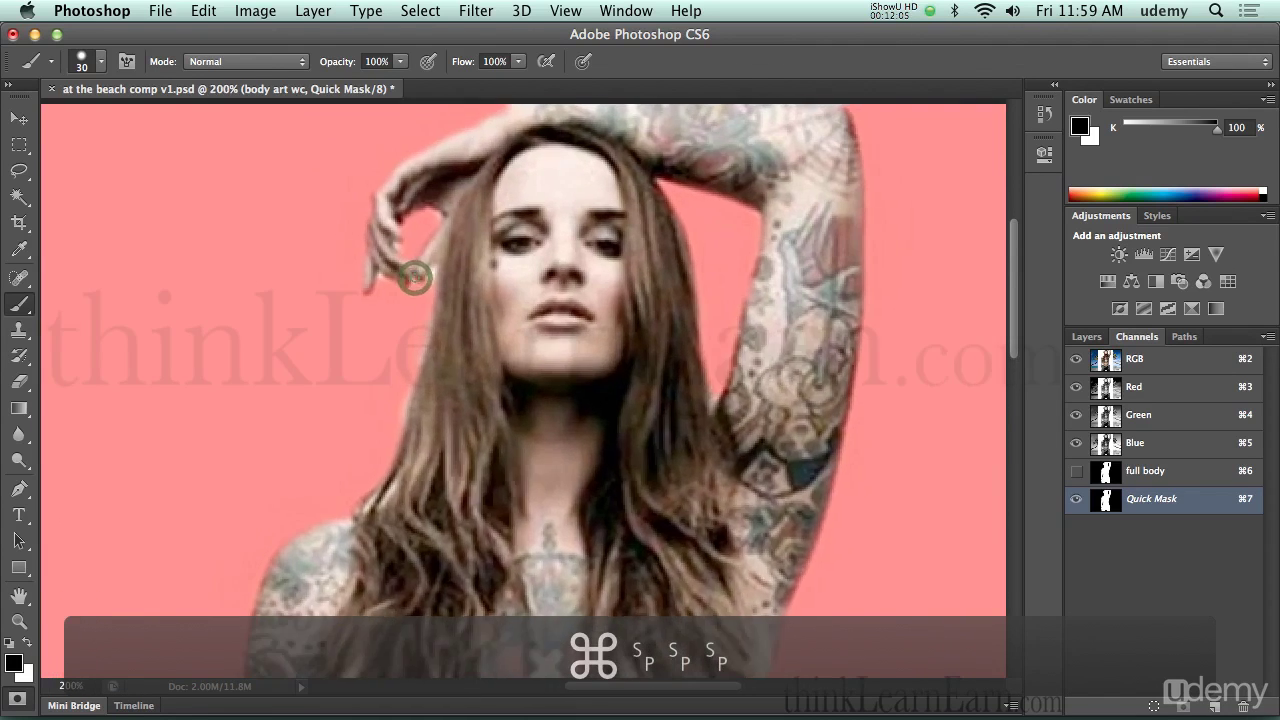
left_click(415, 279, "super")
left_click(415, 279, "super")
key("bracketleft")
key("bracketleft")
key("bracketleft")
key("bracketleft")
key("bracketleft")
key("bracketleft")
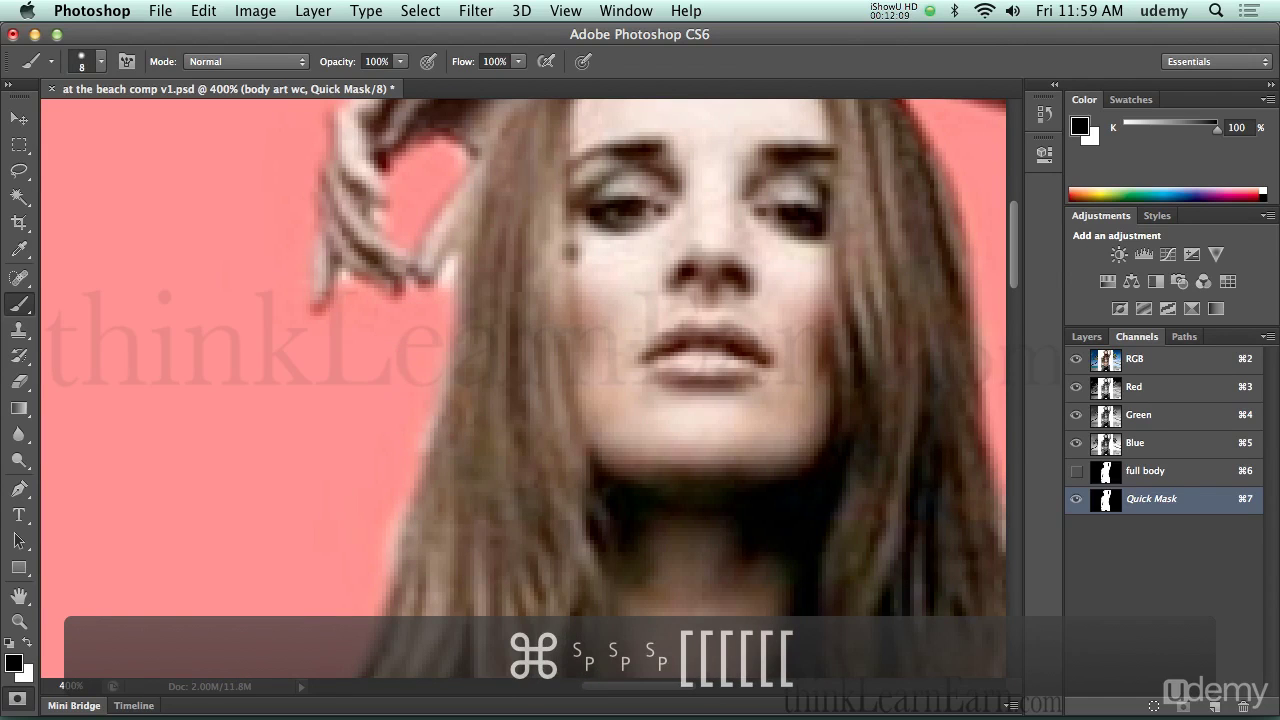
left_click_drag(400, 350, 451, 270)
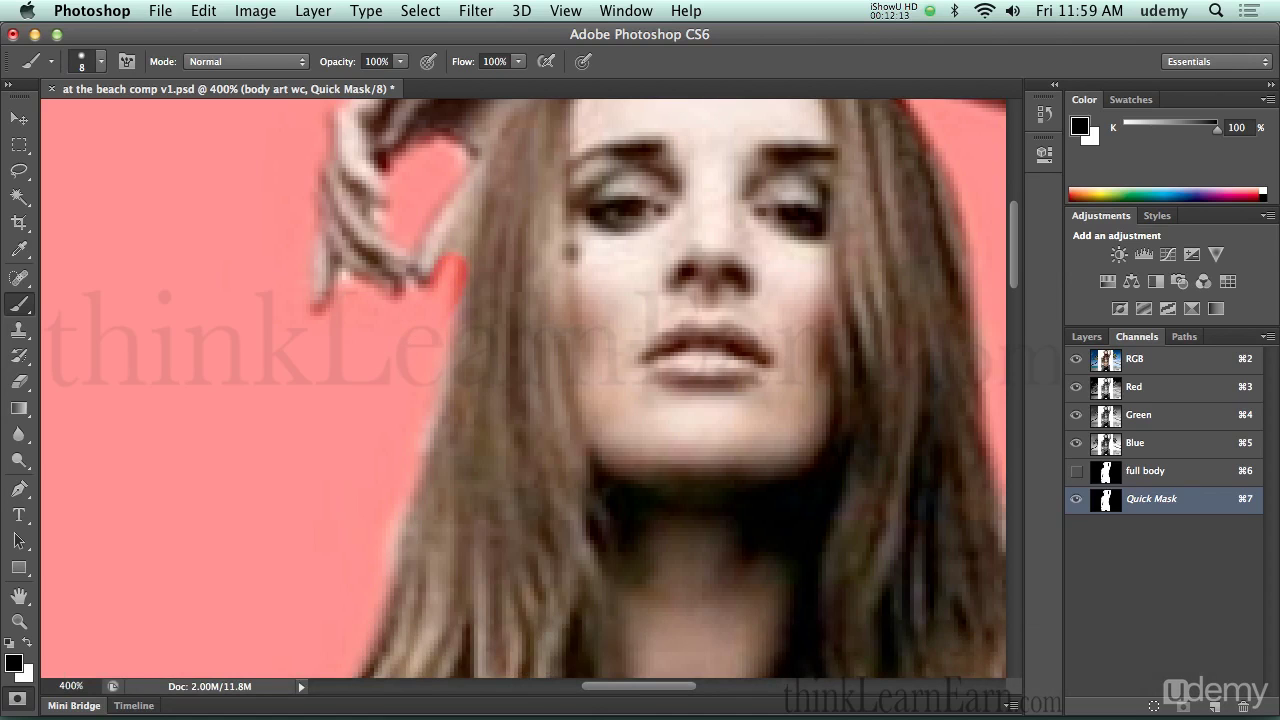
key("super+z")
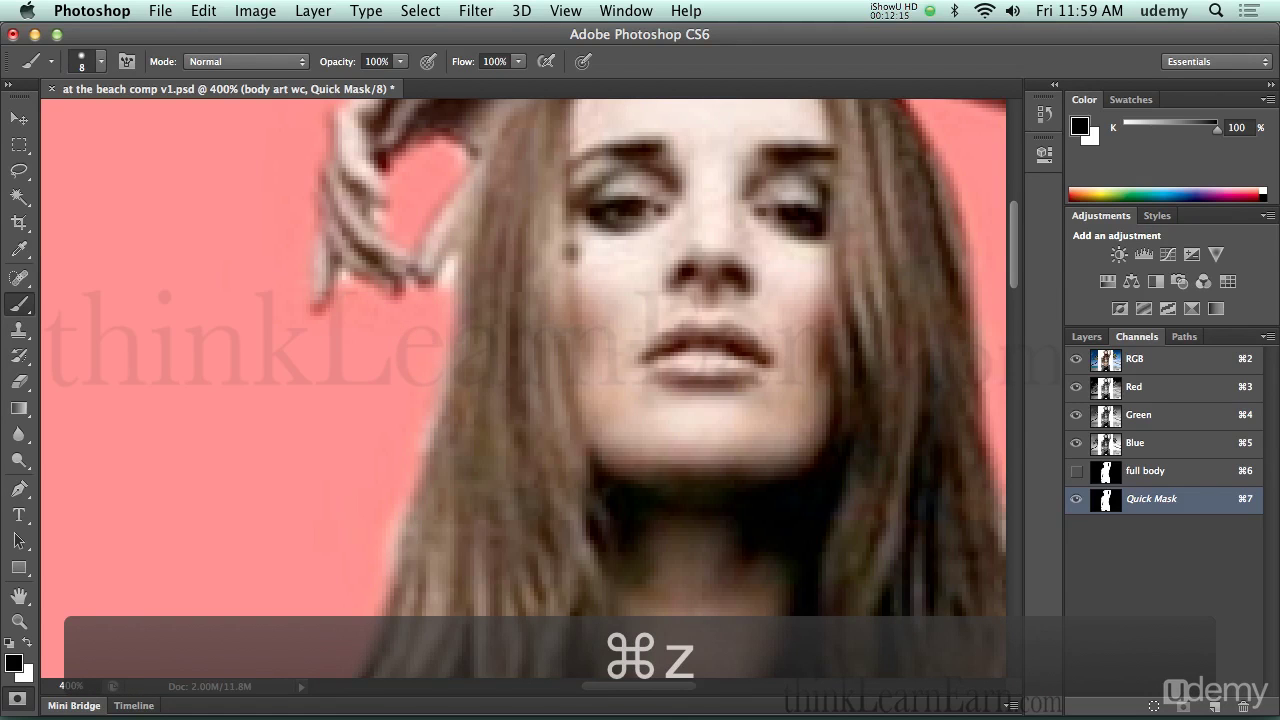
Review the Quick Mask colour and opacity options without changing them, then return to Quick Mask mode.
double_click(18, 697)
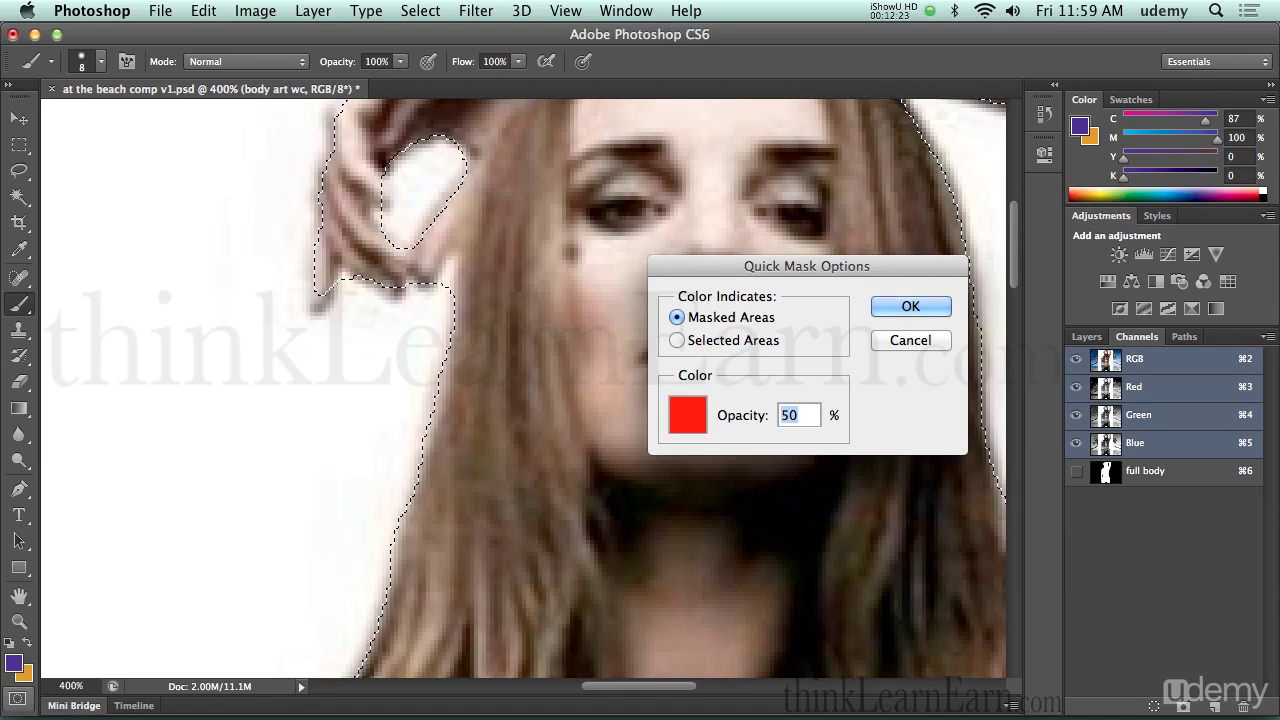
left_click(895, 345)
key("q")
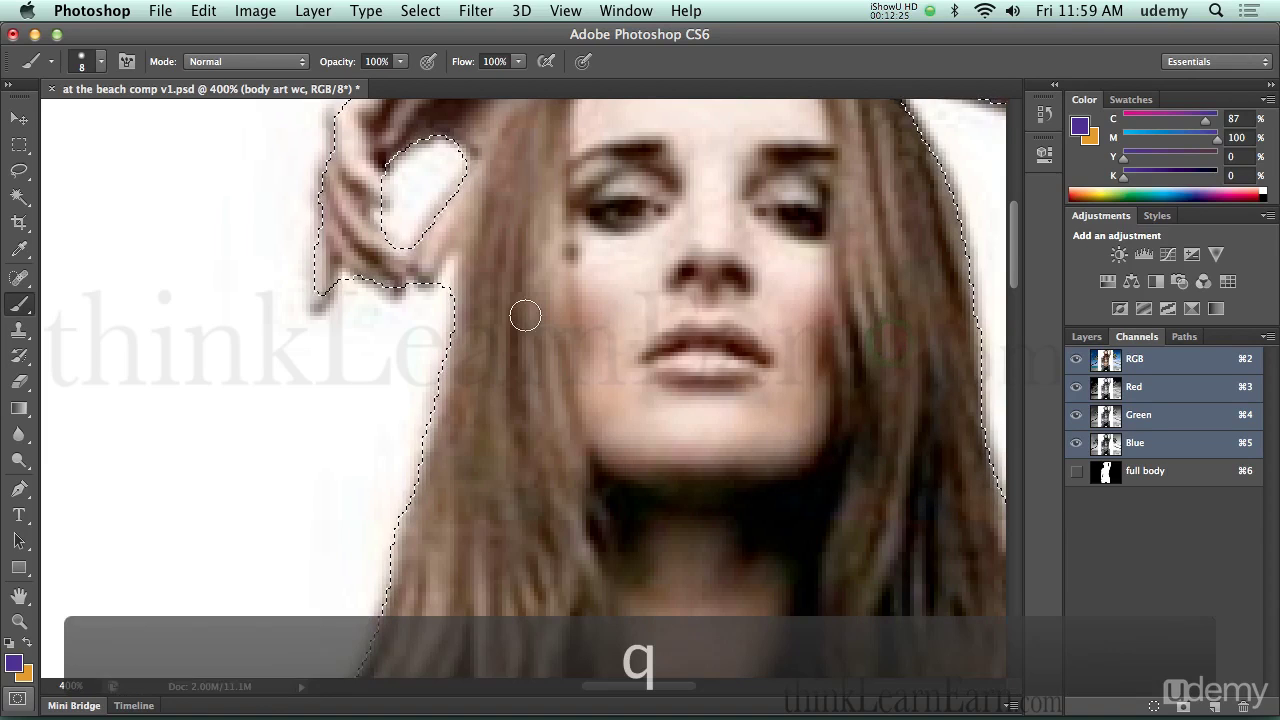
Make white the foreground colour and paint with the 8 px brush along the raised arm's outer edge.
key("super")
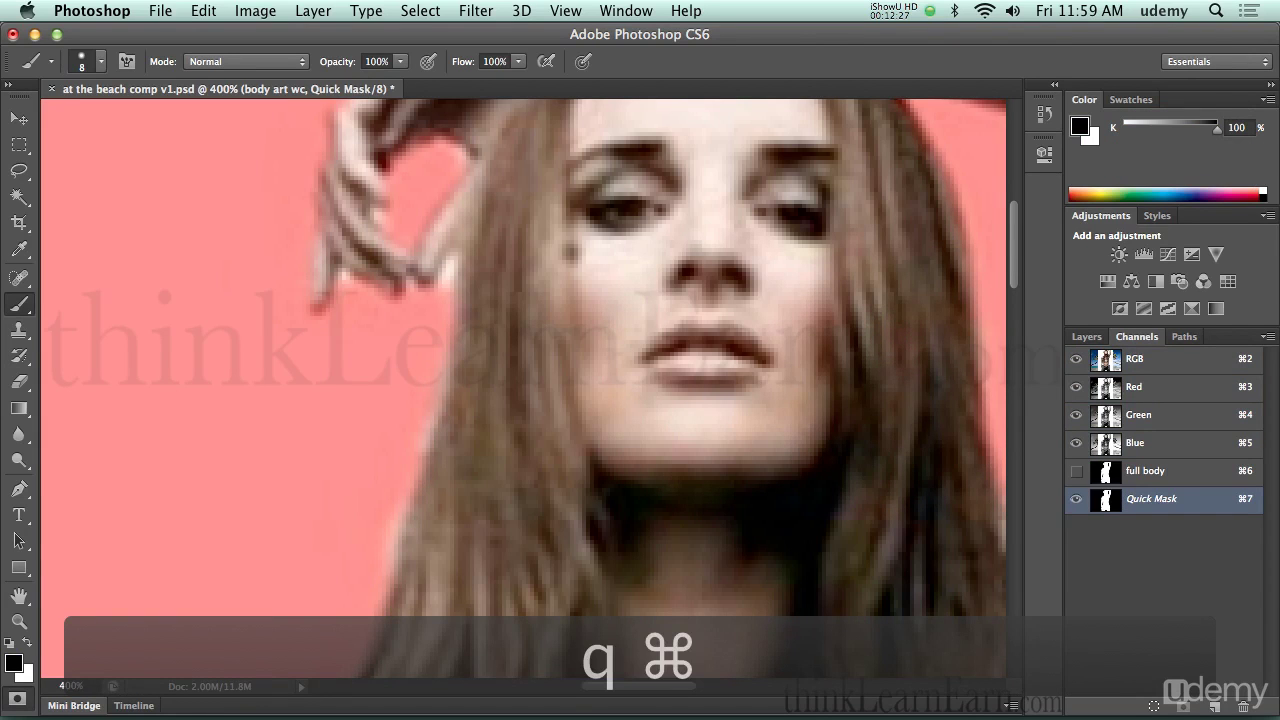
key("super+0")
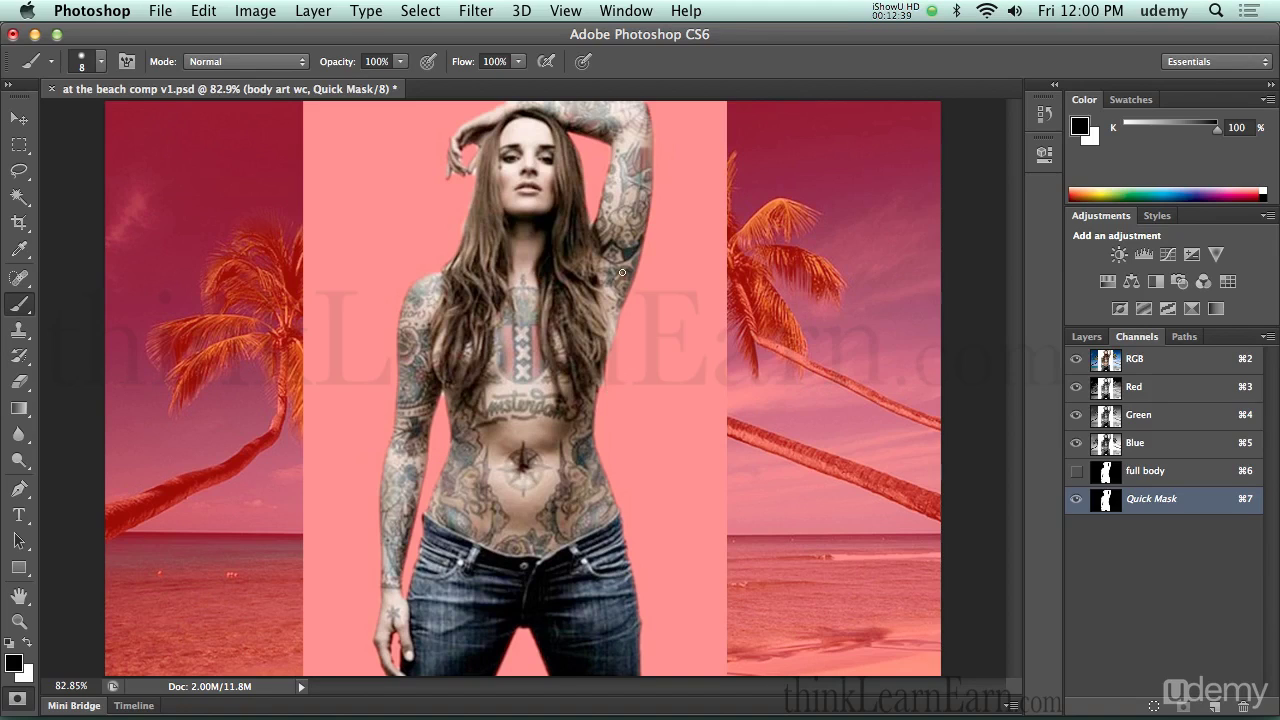
key("super+space")
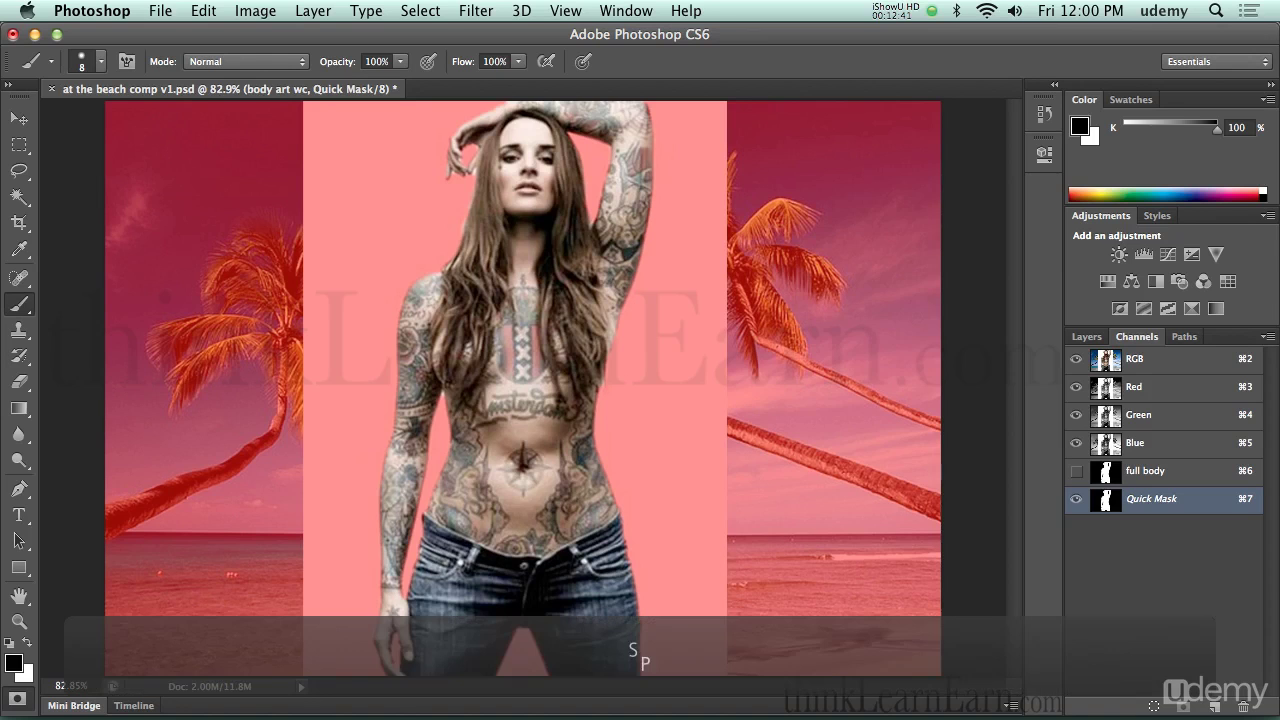
left_click(642, 268)
left_click(642, 268)
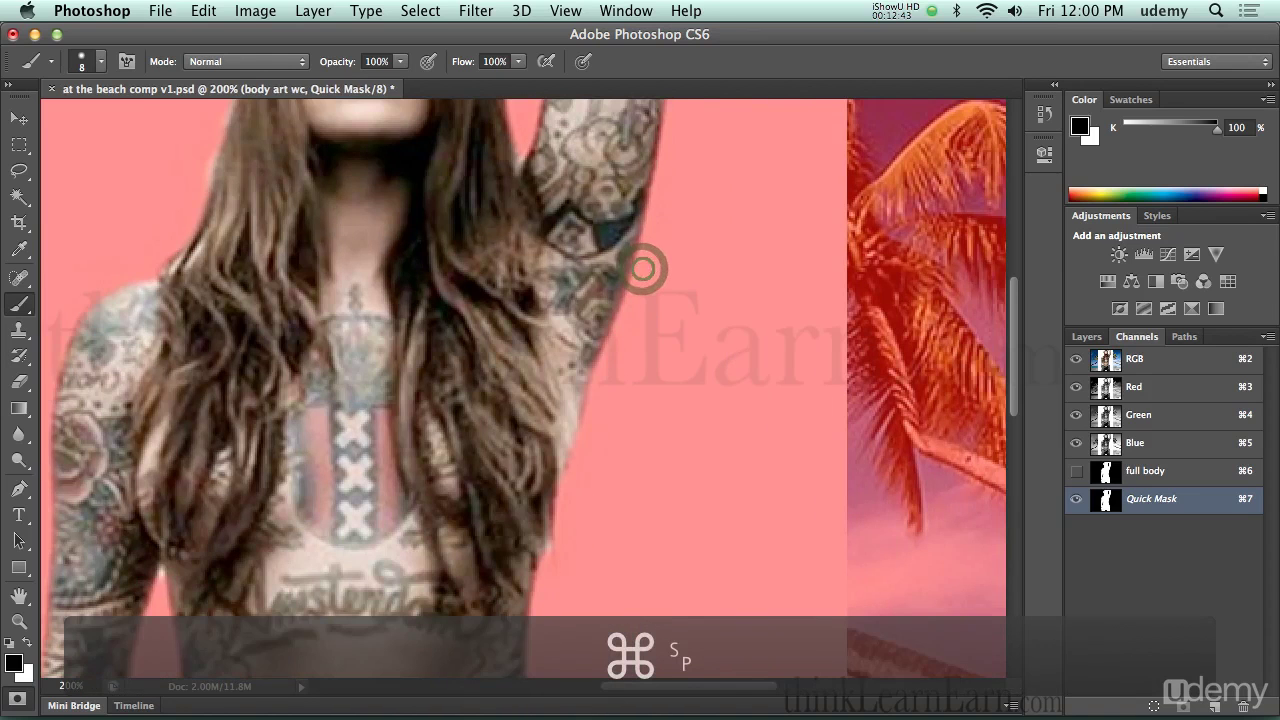
left_click_drag(642, 268, 608, 301)
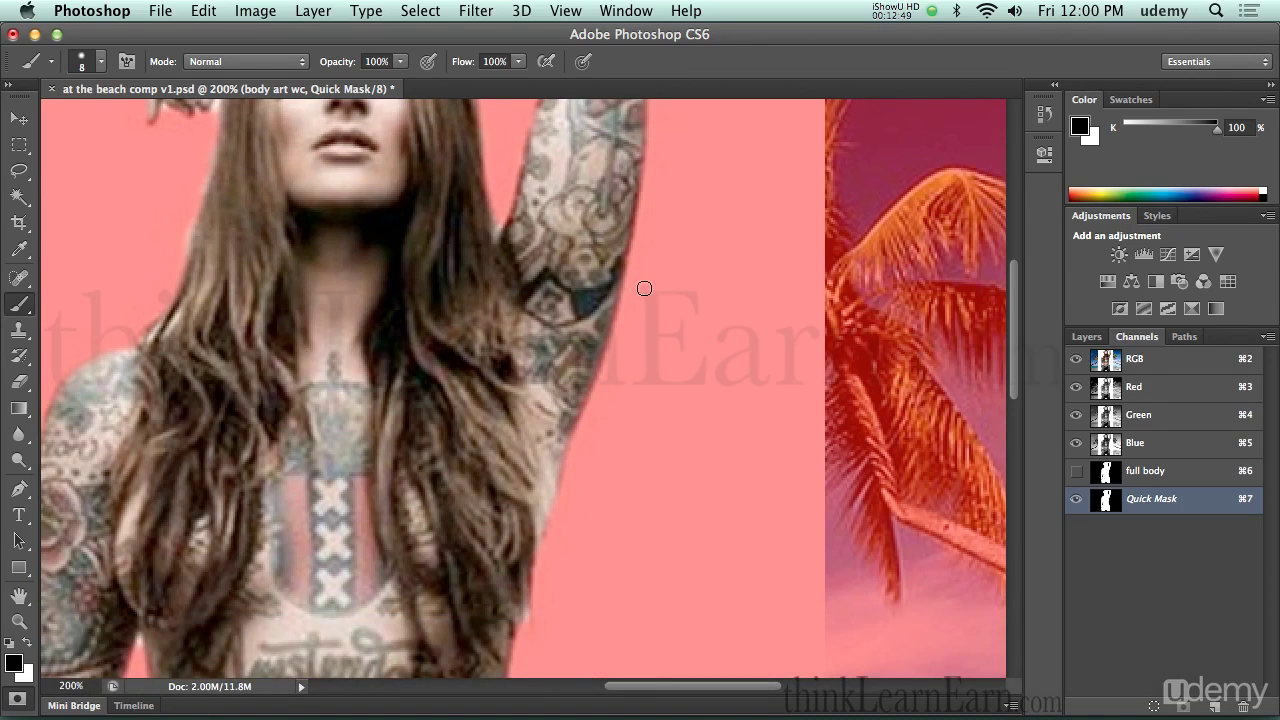
key("x")
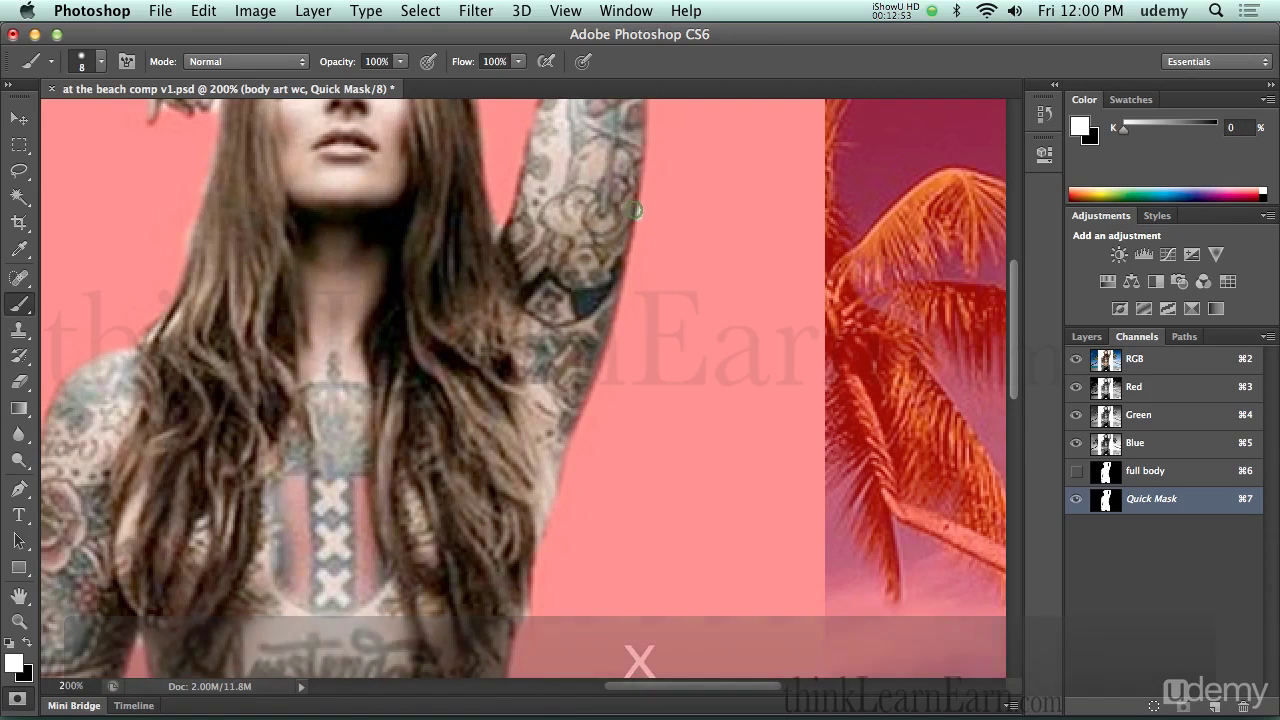
left_click_drag(639, 205, 607, 358)
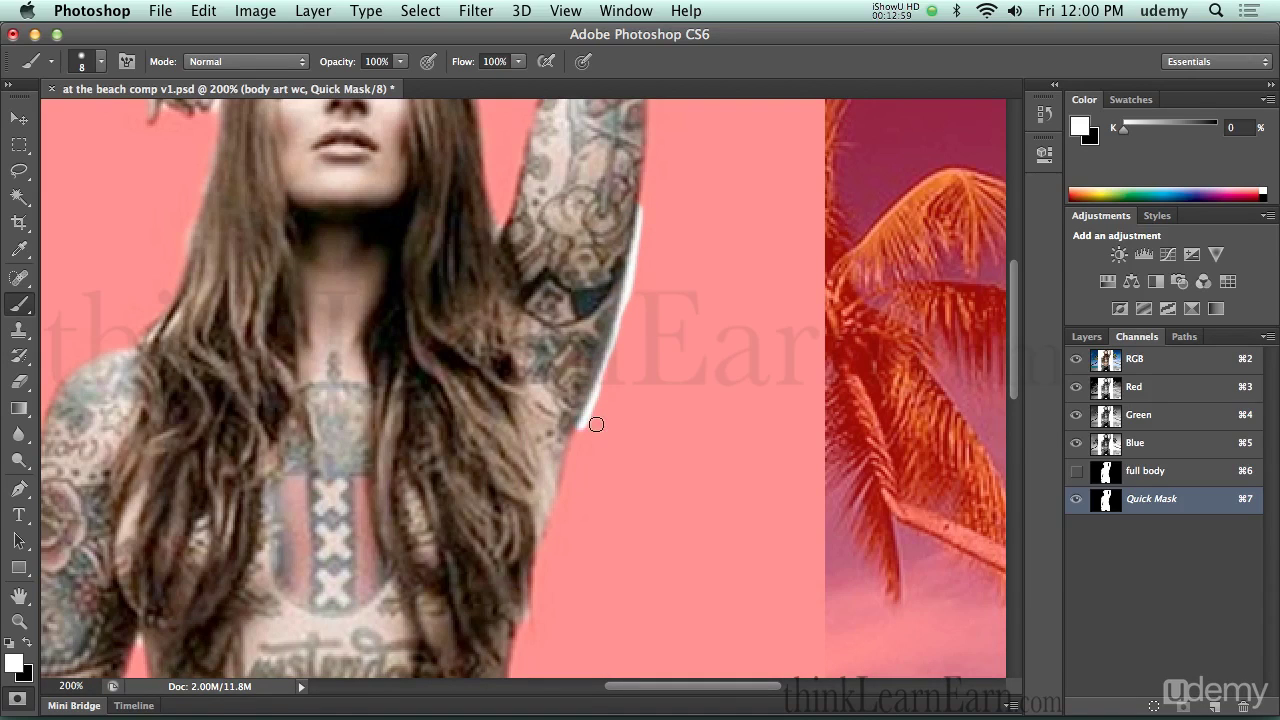
Widen the white stroke beside the raised arm with a 25 px brush and check the selection outside Quick Mask mode.
key("bracketright")
key("bracketright")
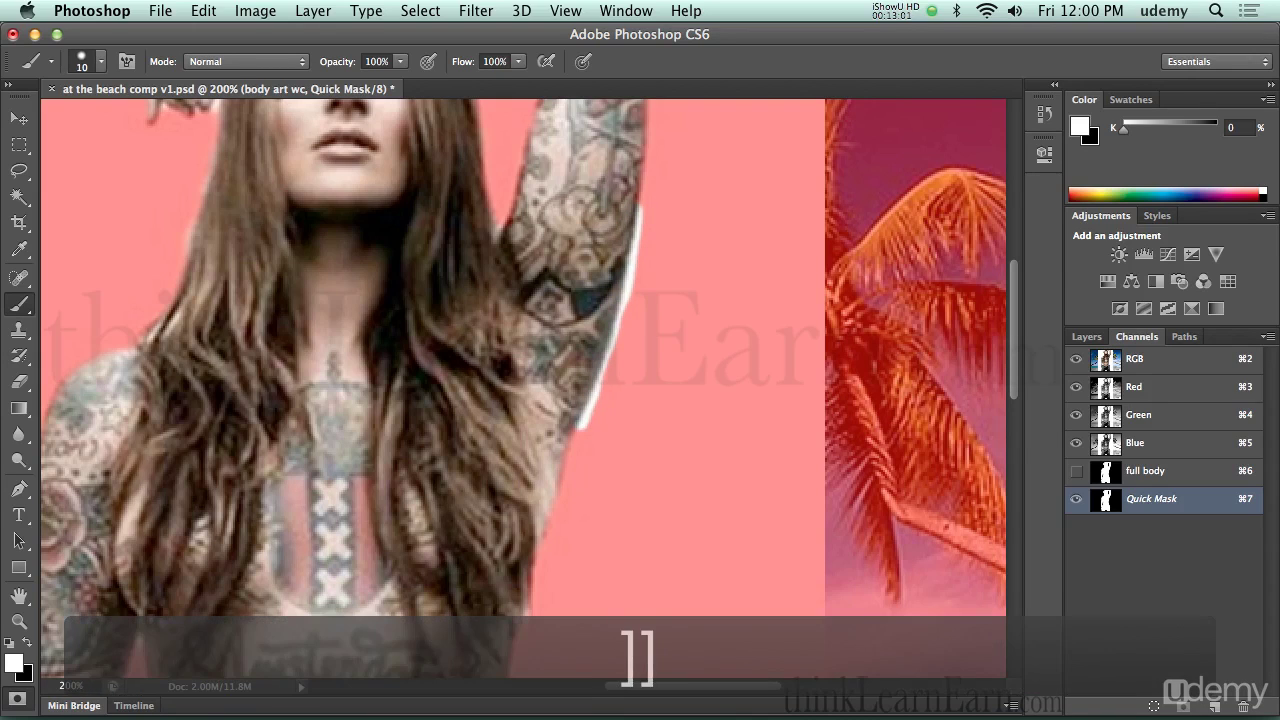
key("bracketright")
key("bracketright")
key("bracketright")
mouse_move(626, 236)
left_mouse_down()
mouse_move(642, 196)
mouse_move(626, 340)
mouse_move(598, 420)
left_mouse_up()
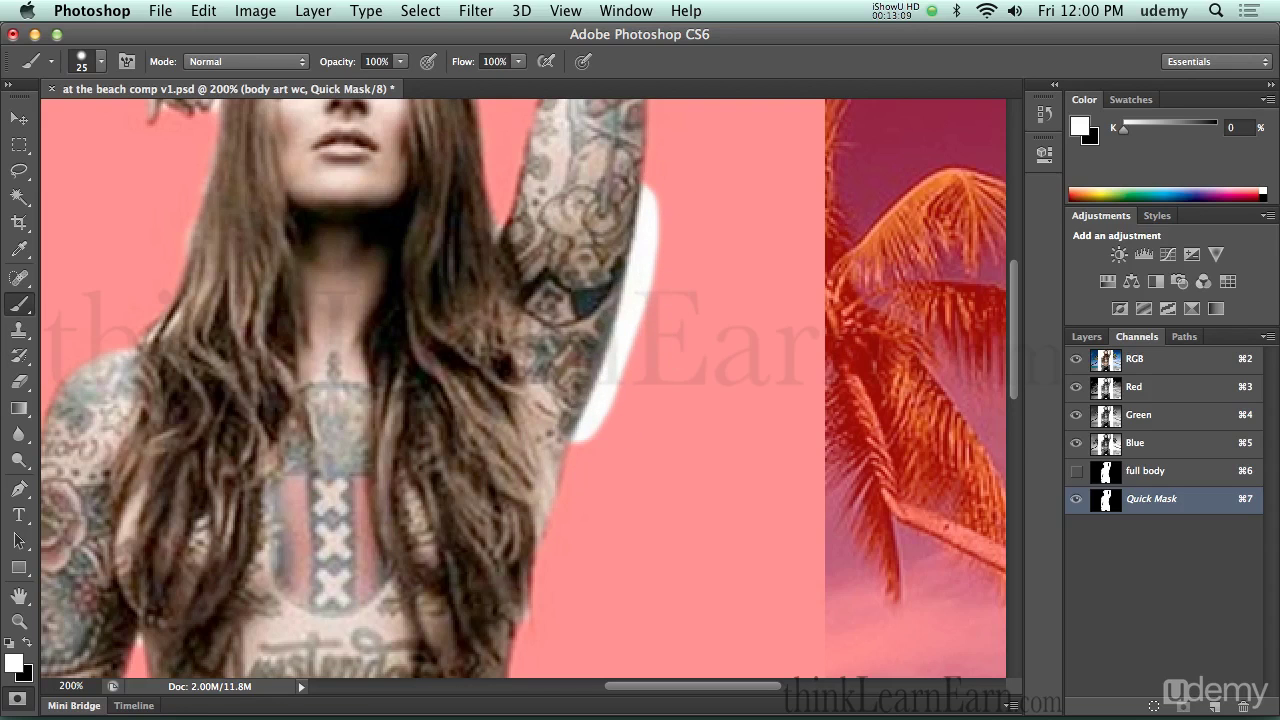
key("q")
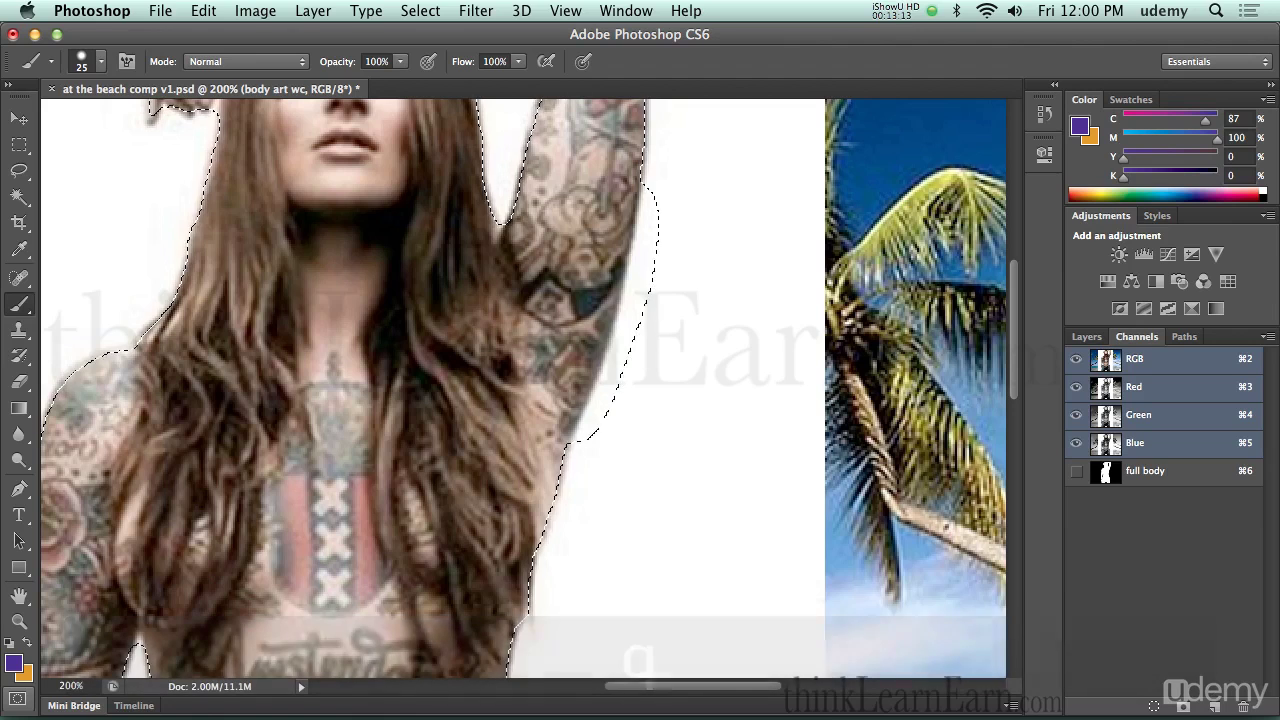
key("q")
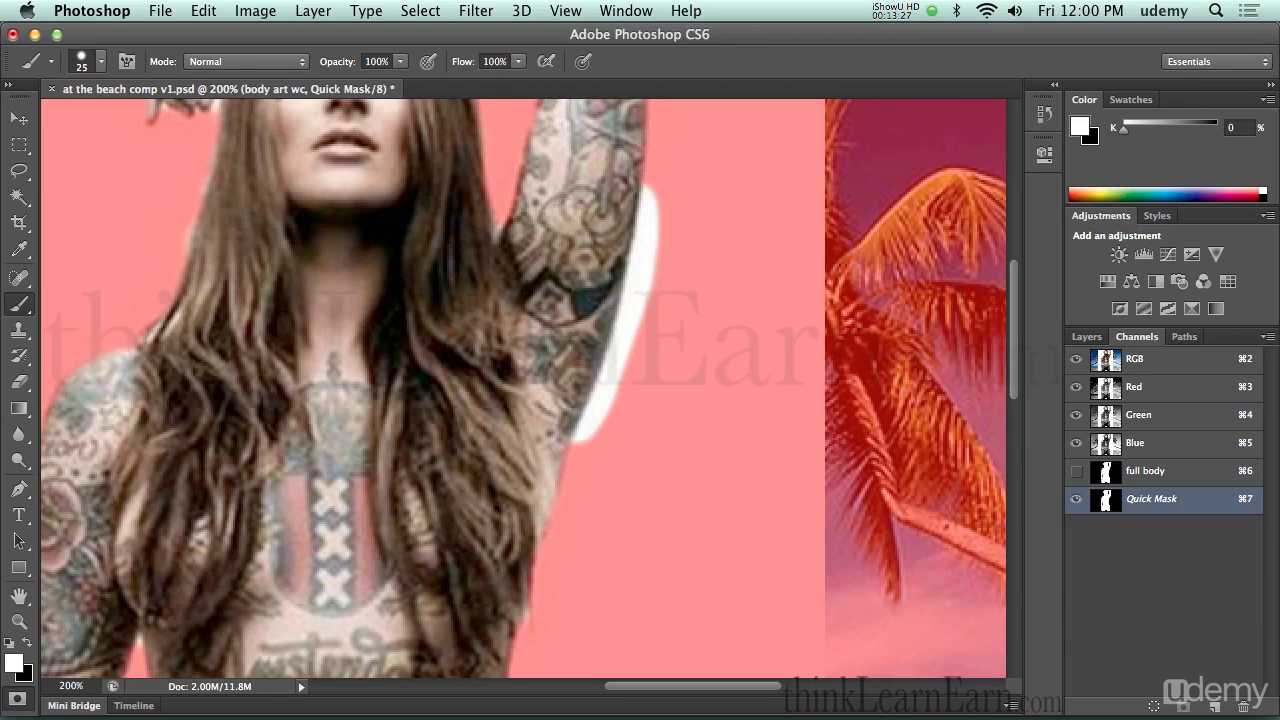
Make black the foreground colour and paint out the white strip beside the raised arm with straight 25 px brush strokes.
key("x")
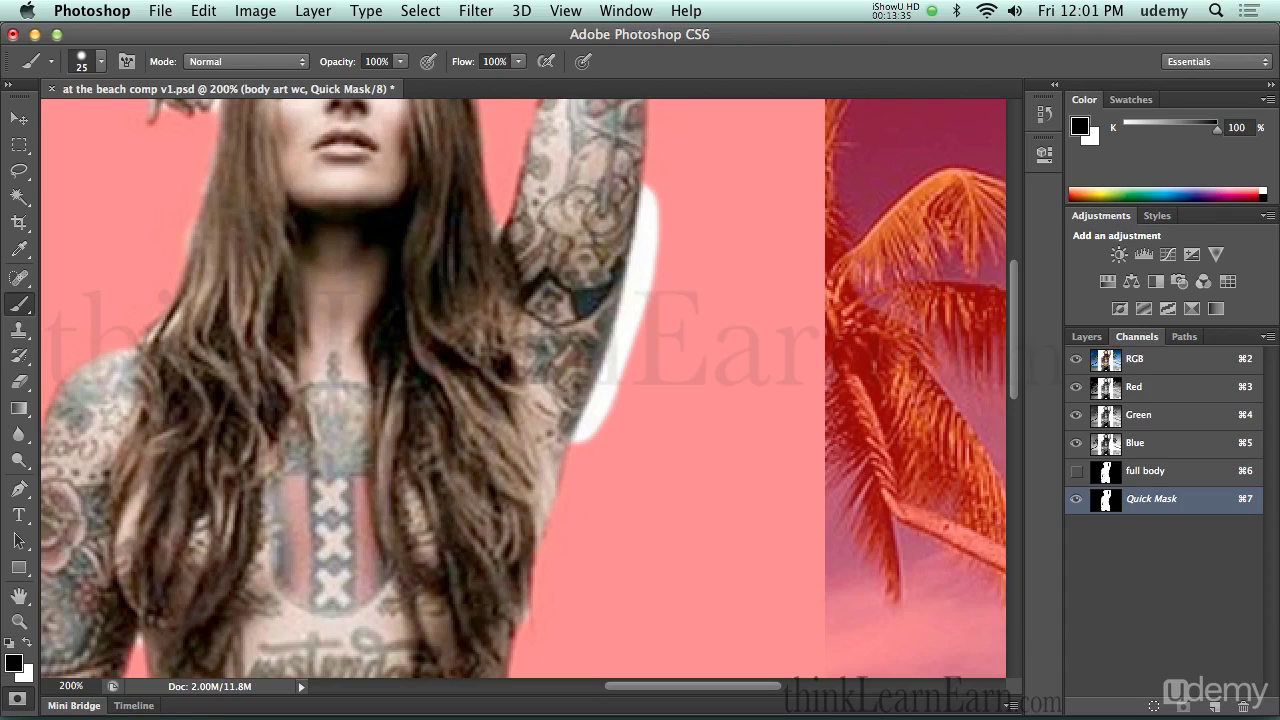
left_click(662, 195)
key("shift")
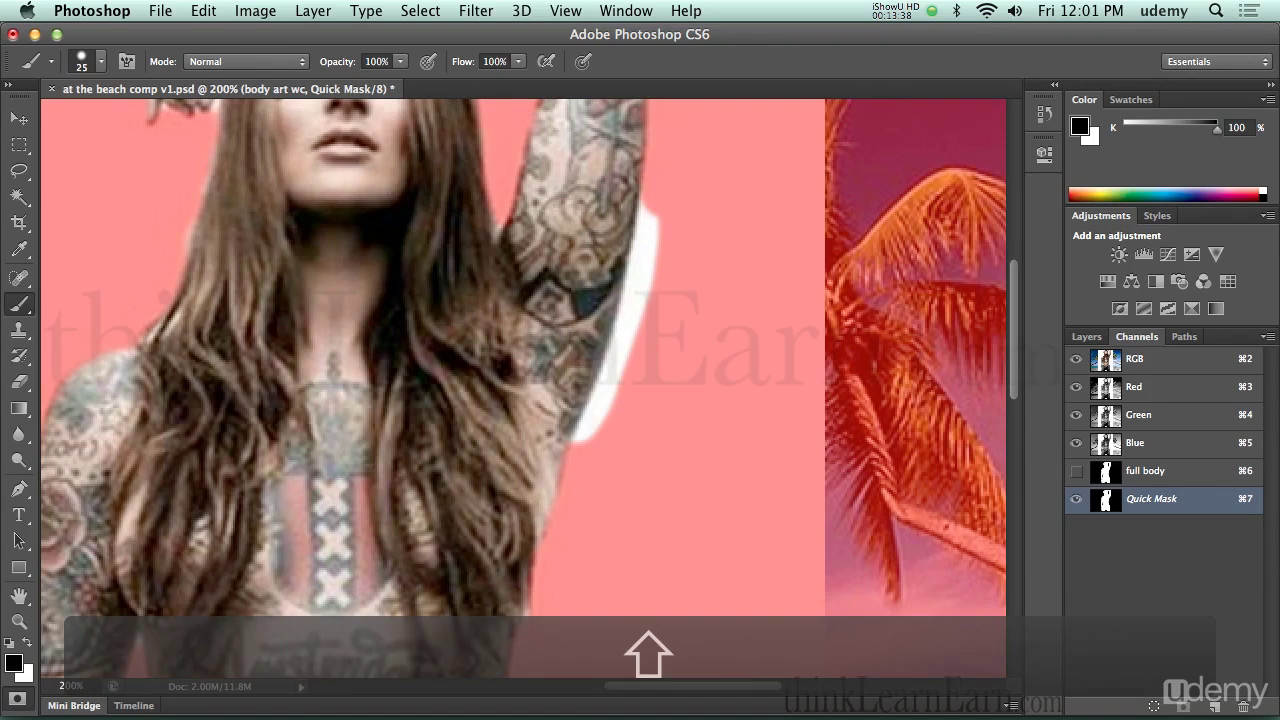
left_click(637, 338, "shift")
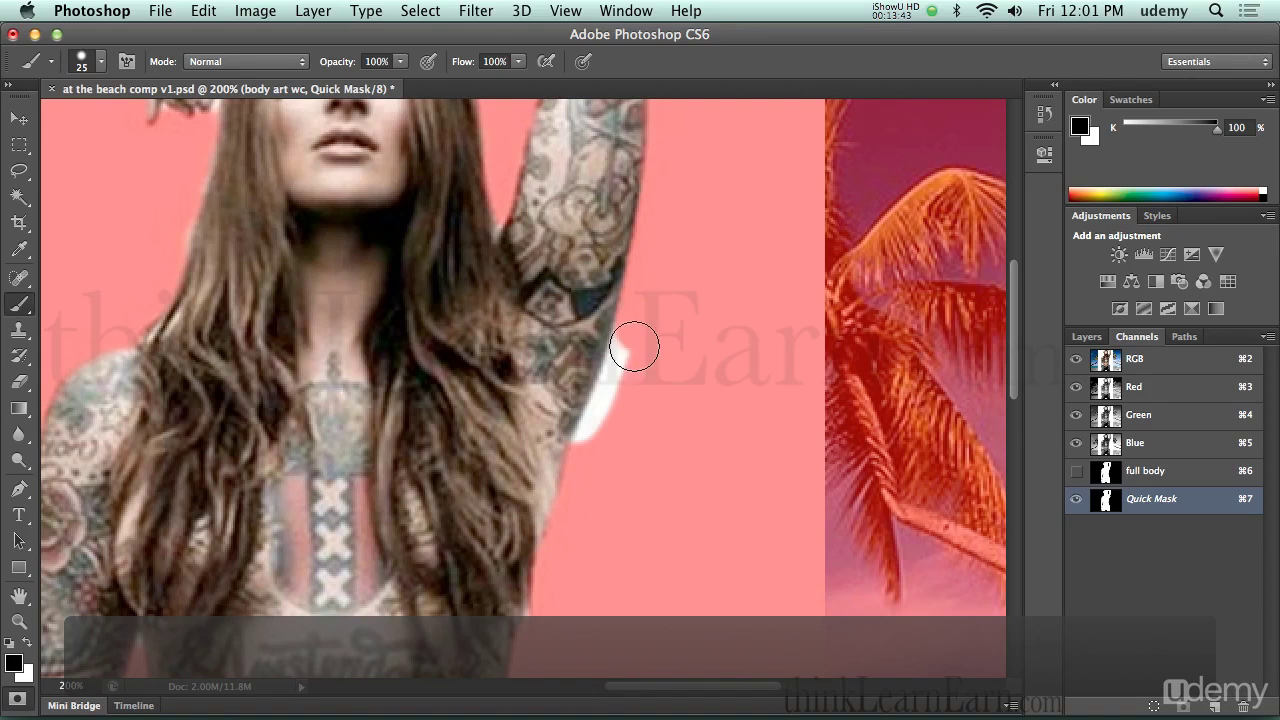
left_click_drag(633, 345, 610, 390)
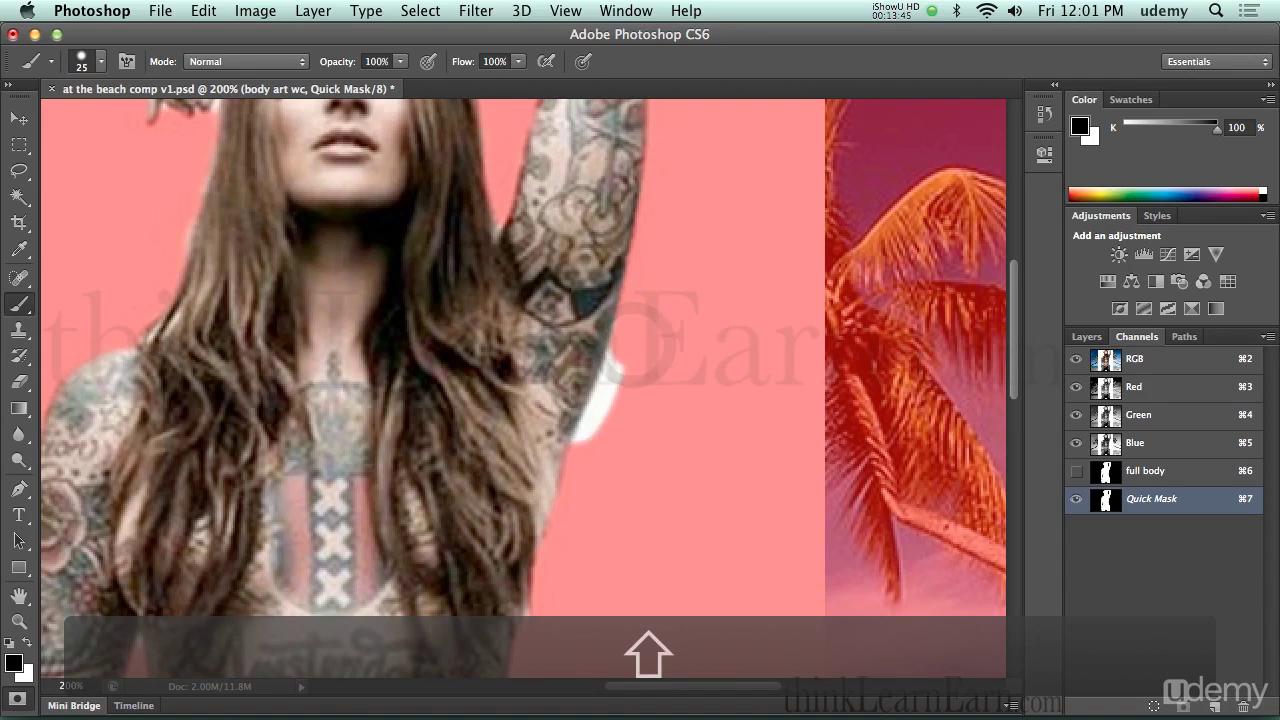
left_click(590, 457, "shift")
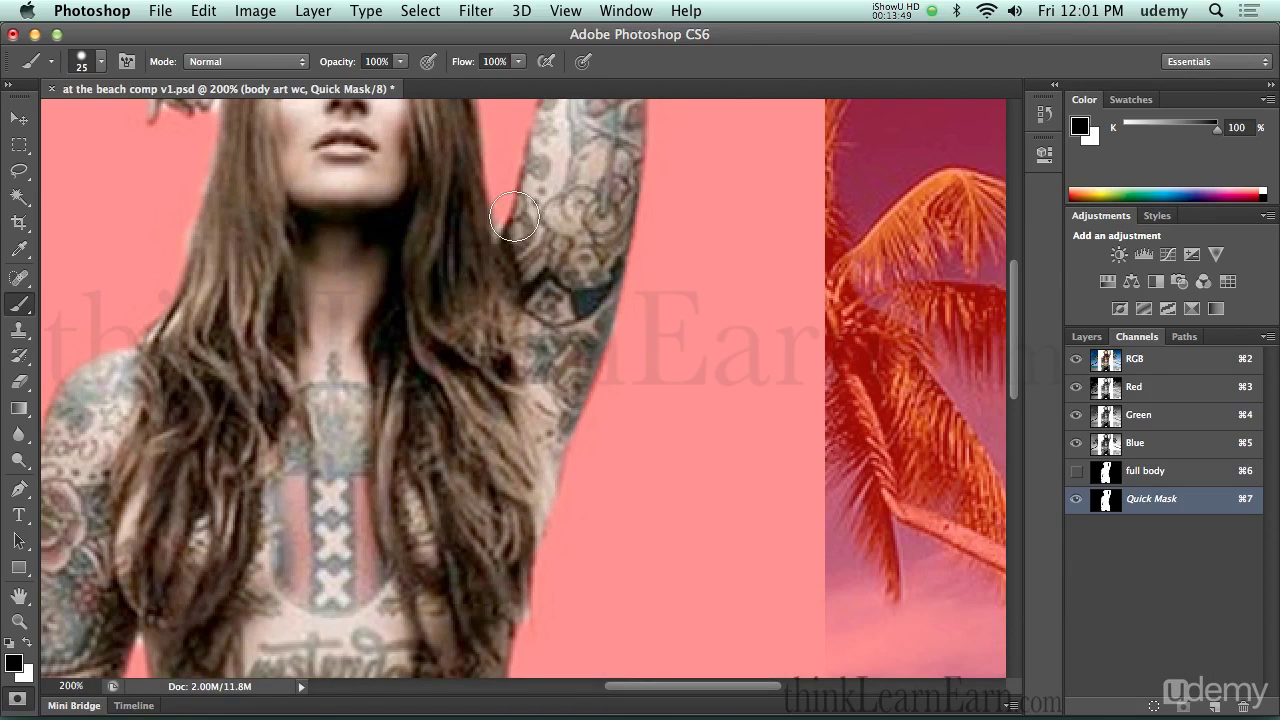
Reduce the brush size to 3 px and inspect the mask edges from the raised arm and hair down to the waist.
key("bracketleft")
key("bracketleft")
key("bracketleft")
key("bracketleft")
key("bracketleft")
key("bracketleft")
key("bracketleft")
key("bracketleft")
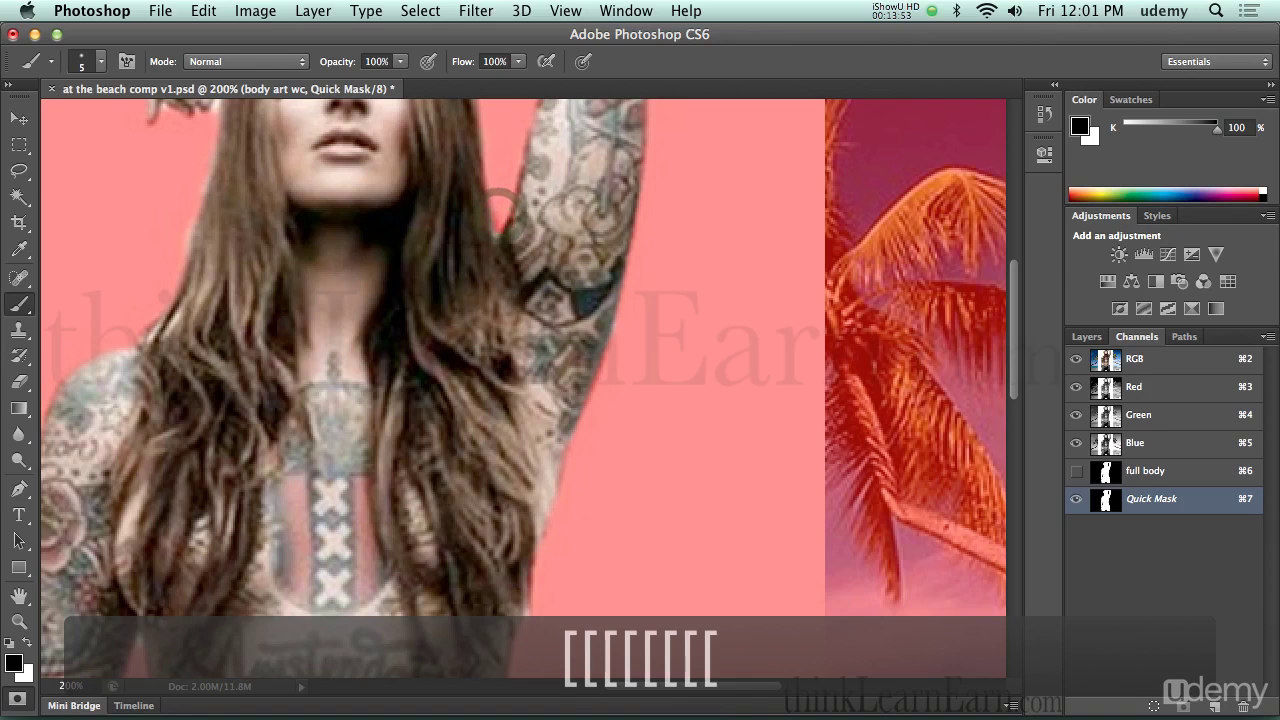
key("space")
left_click_drag(450, 104, 599, 386)
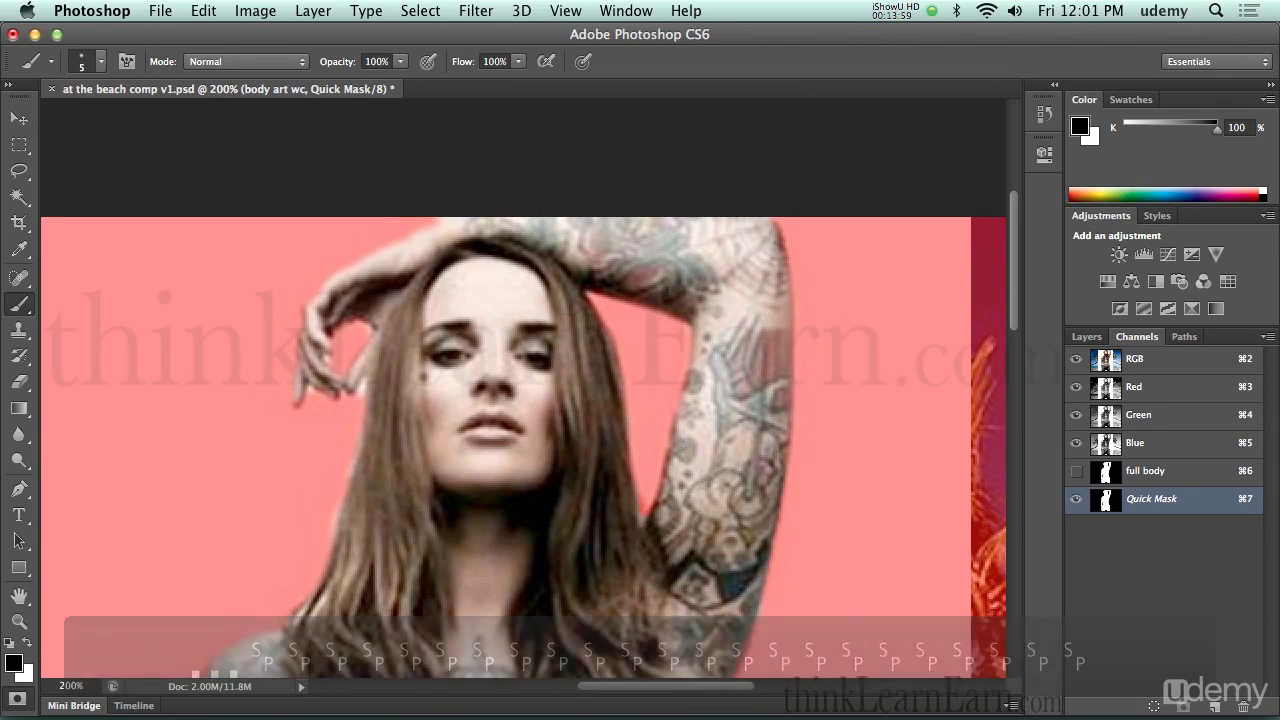
key("bracketleft")
key("bracketleft")
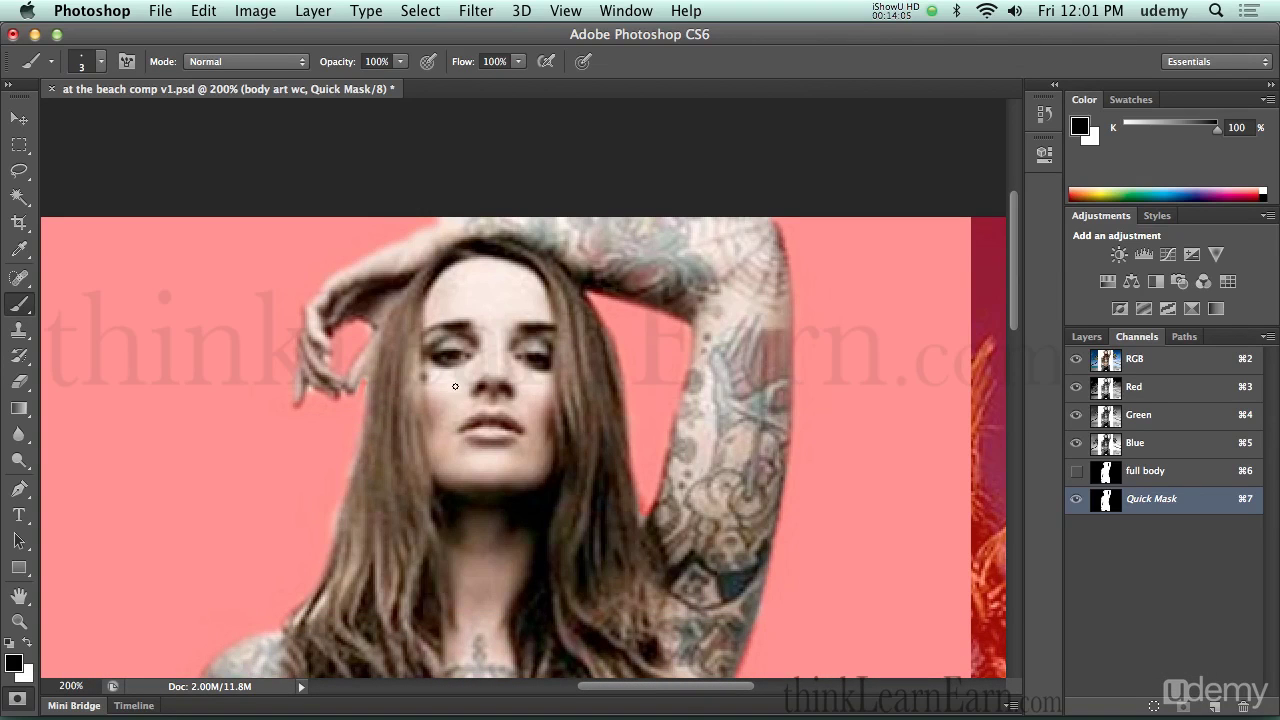
key("space")
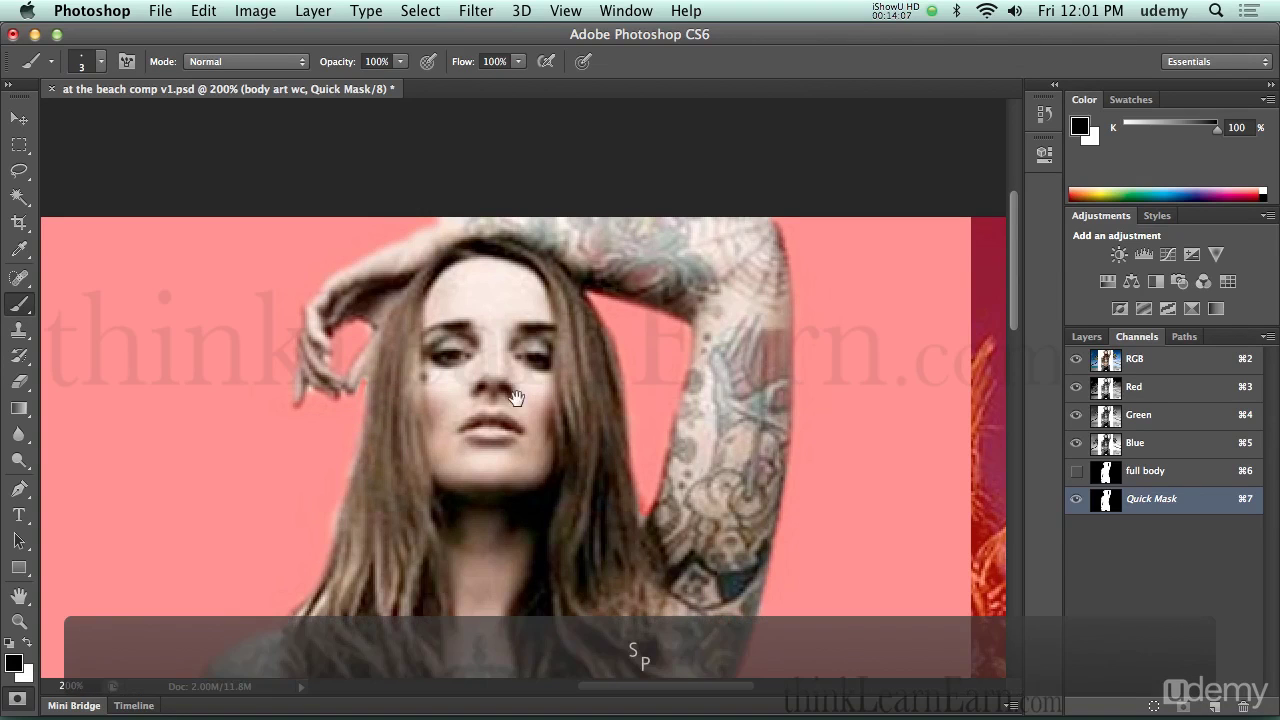
scroll(515, 410, "down", 10)
scroll(512, 418, "down", 10)
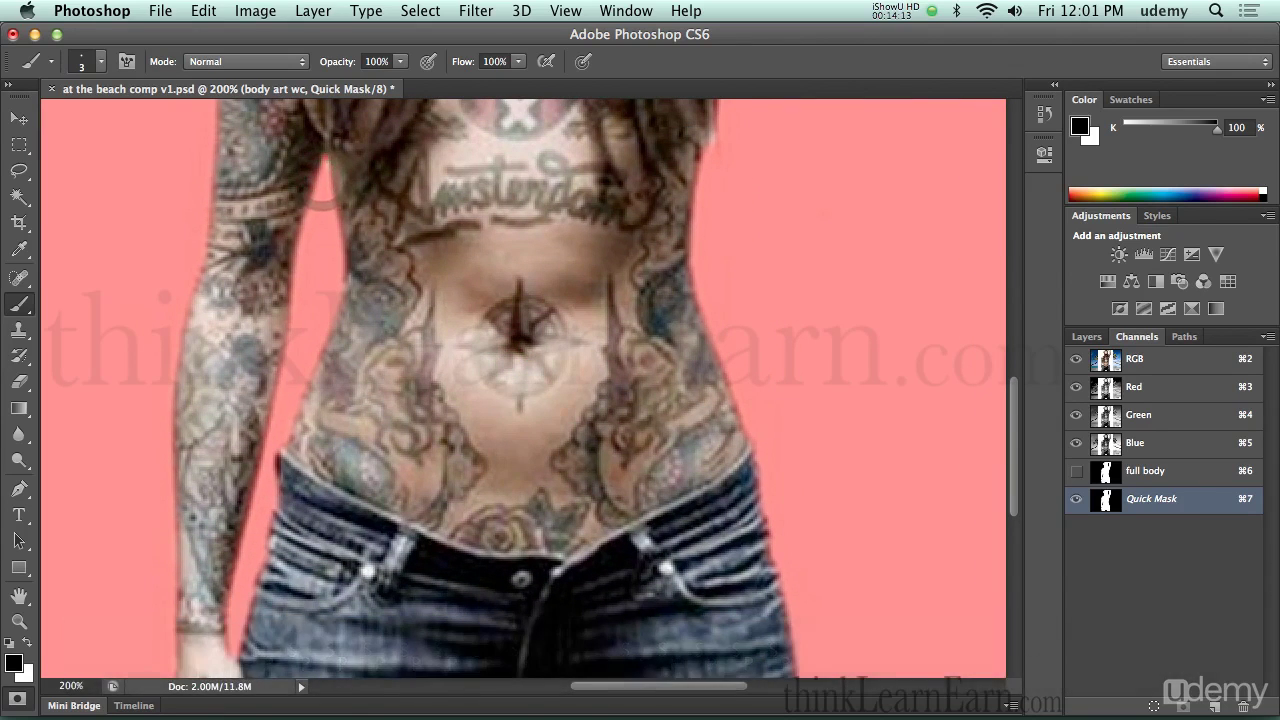
key("space")
Paint a white stroke with a 10 px brush in the gap between the lowered arm and the torso.
key("bracketright")
key("bracketright")
key("bracketright")
key("bracketright")
key("bracketright")
key("bracketright")
key("bracketright")
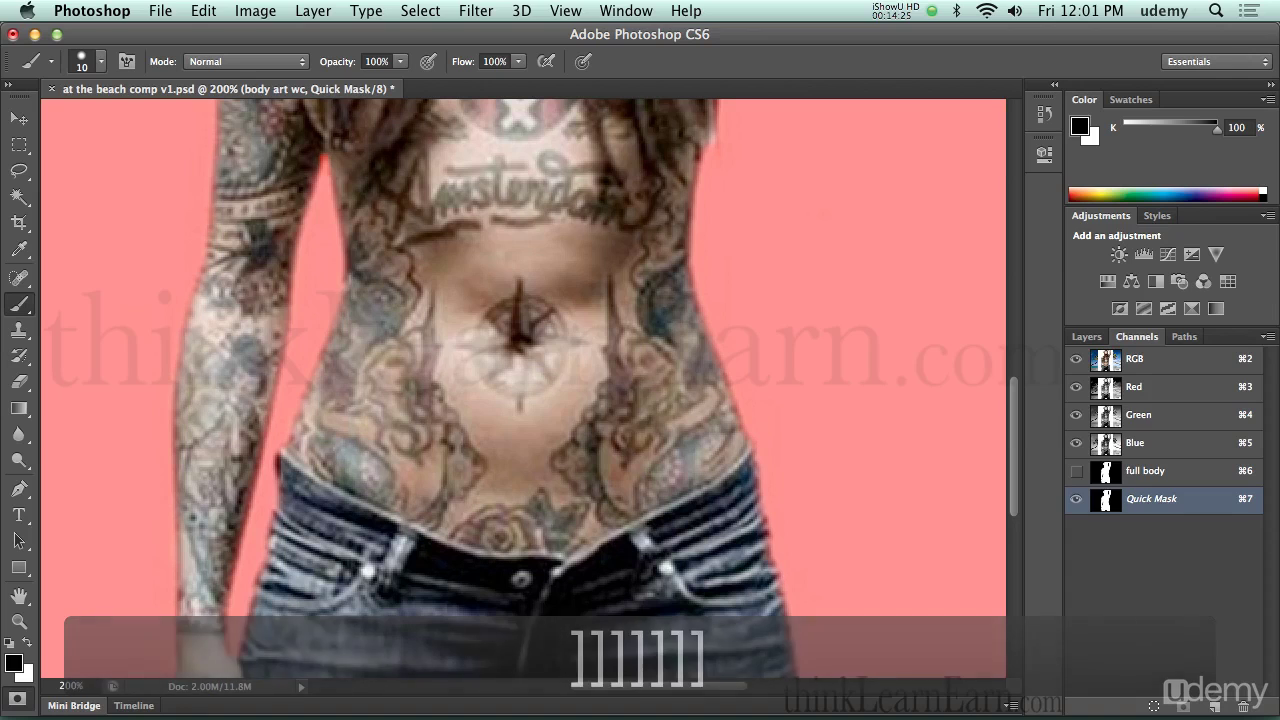
key("x")
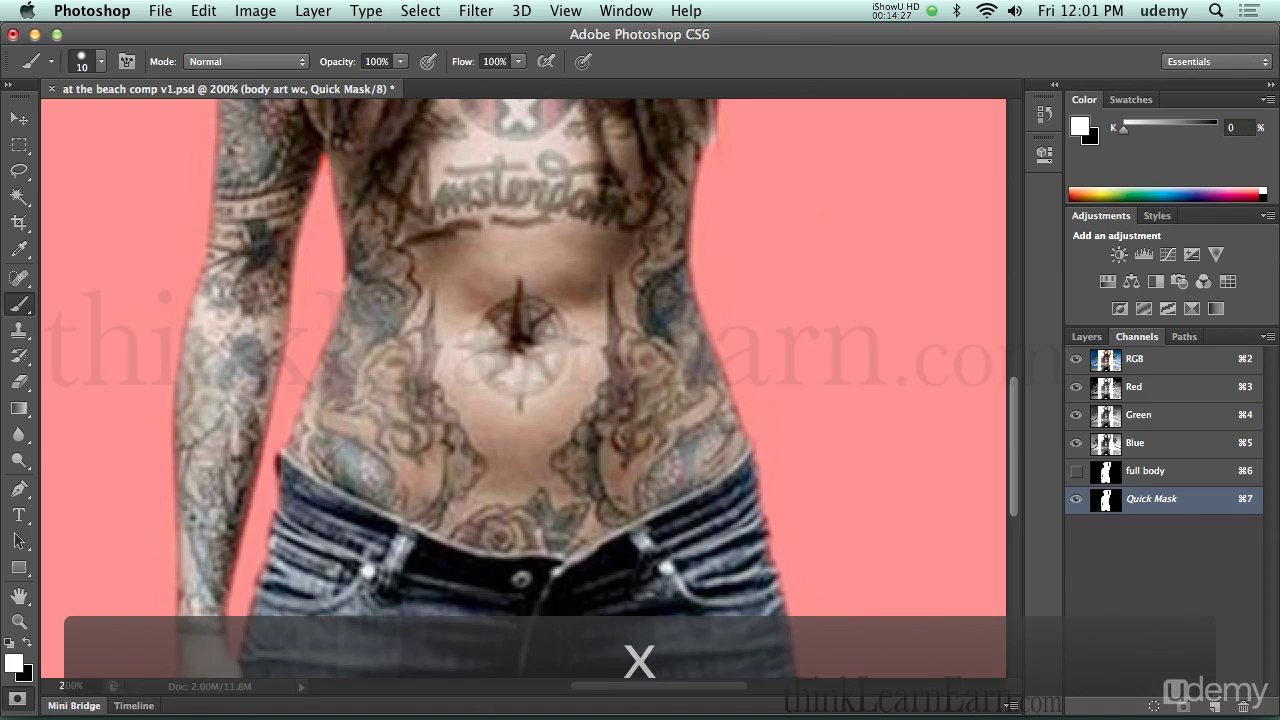
left_click_drag(330, 200, 342, 290)
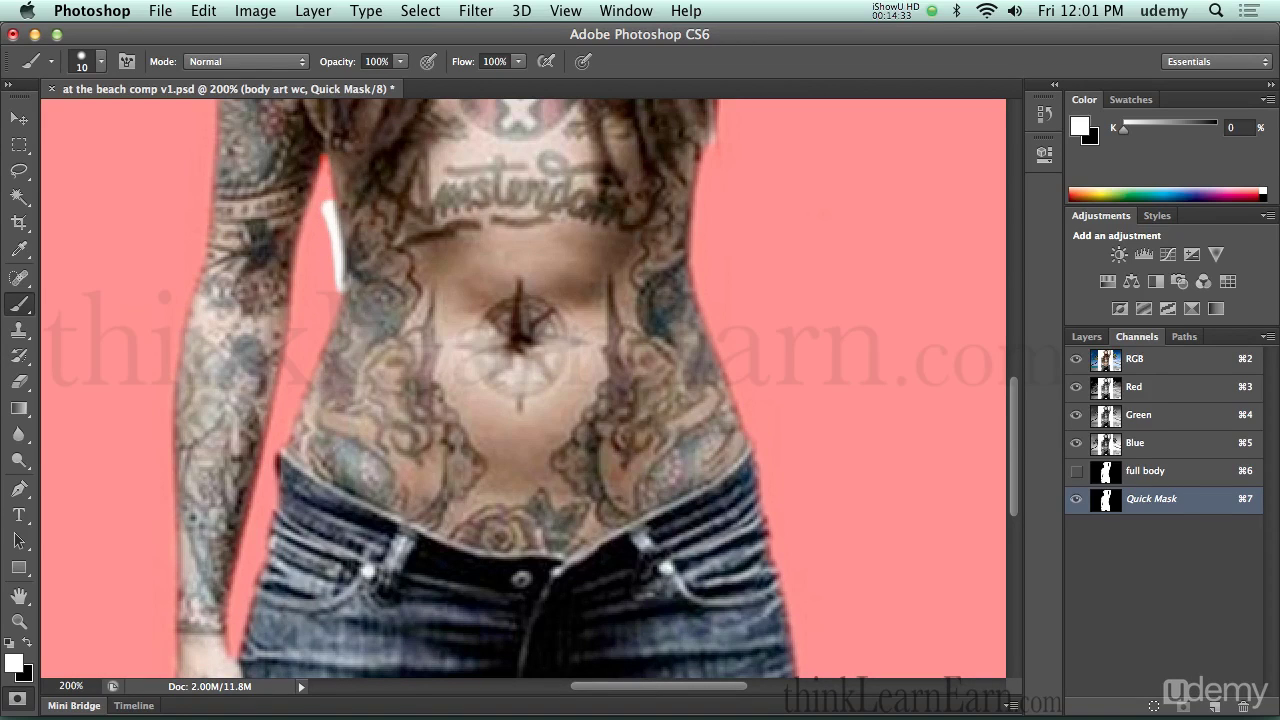
Make black the foreground colour and paint over the white stroke beside the torso with the 10 px brush.
key("x")
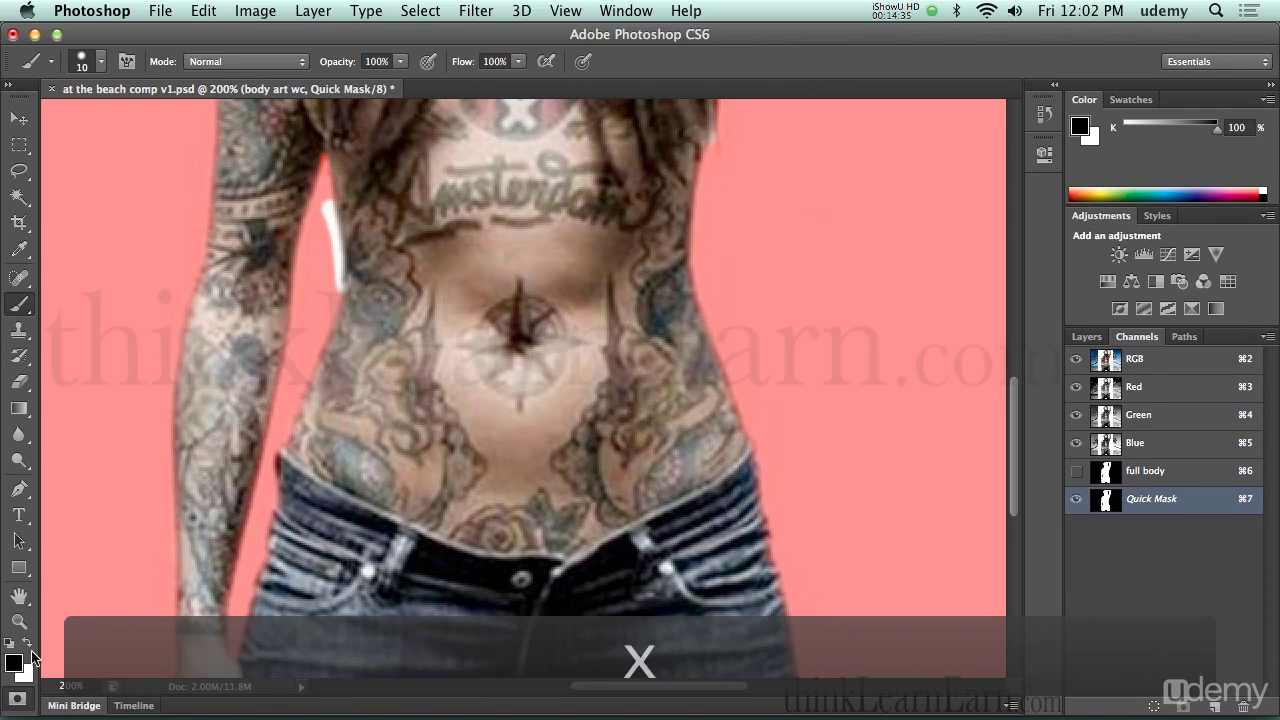
key("x")
key("x")
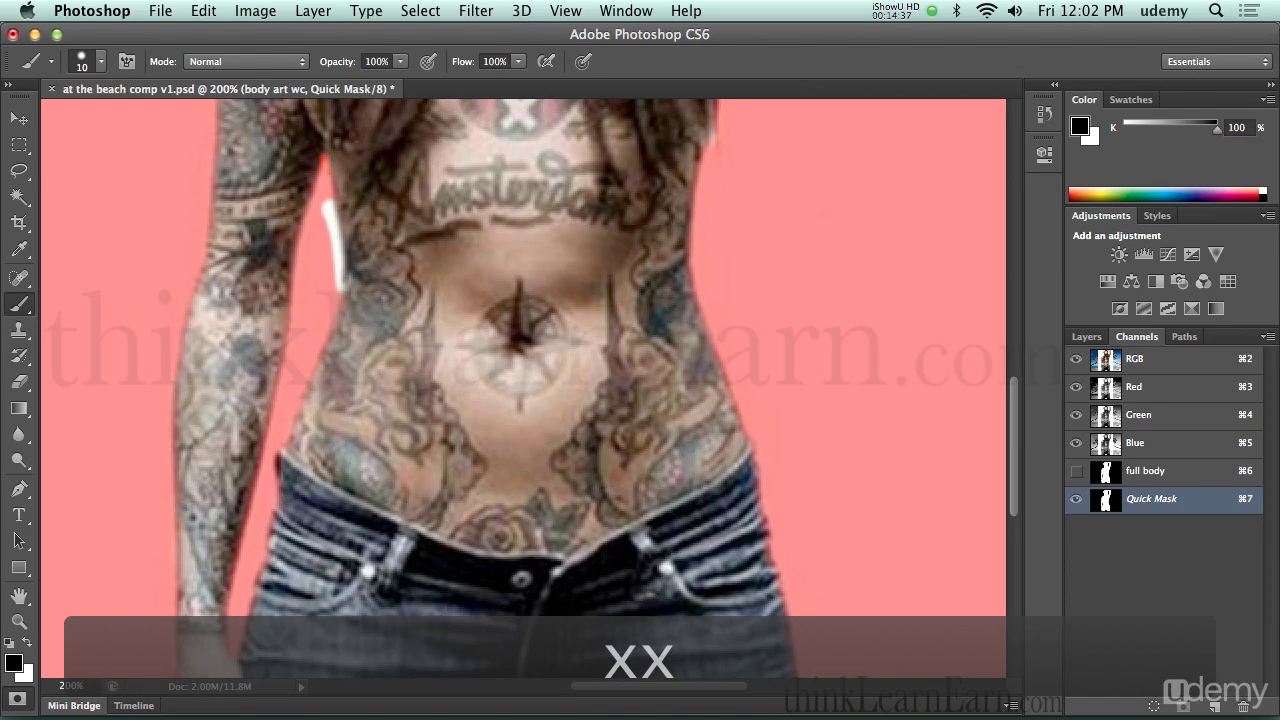
key("x")
key("x")
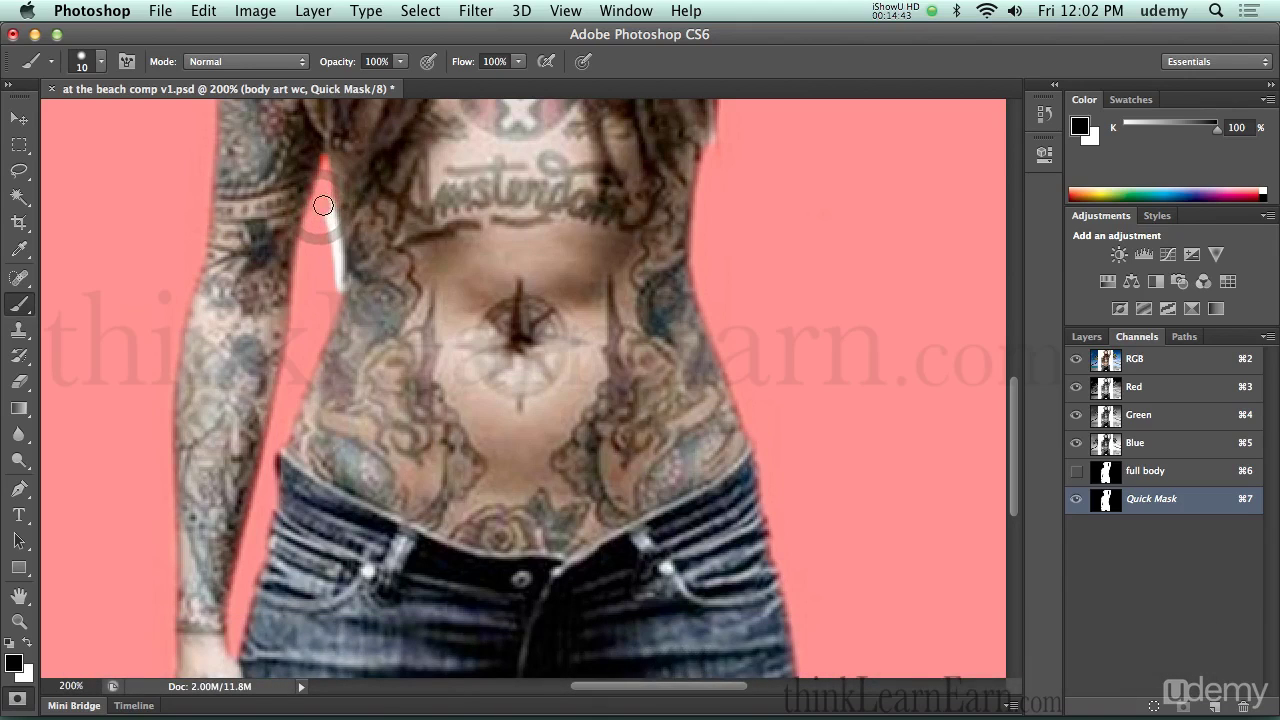
key("shift")
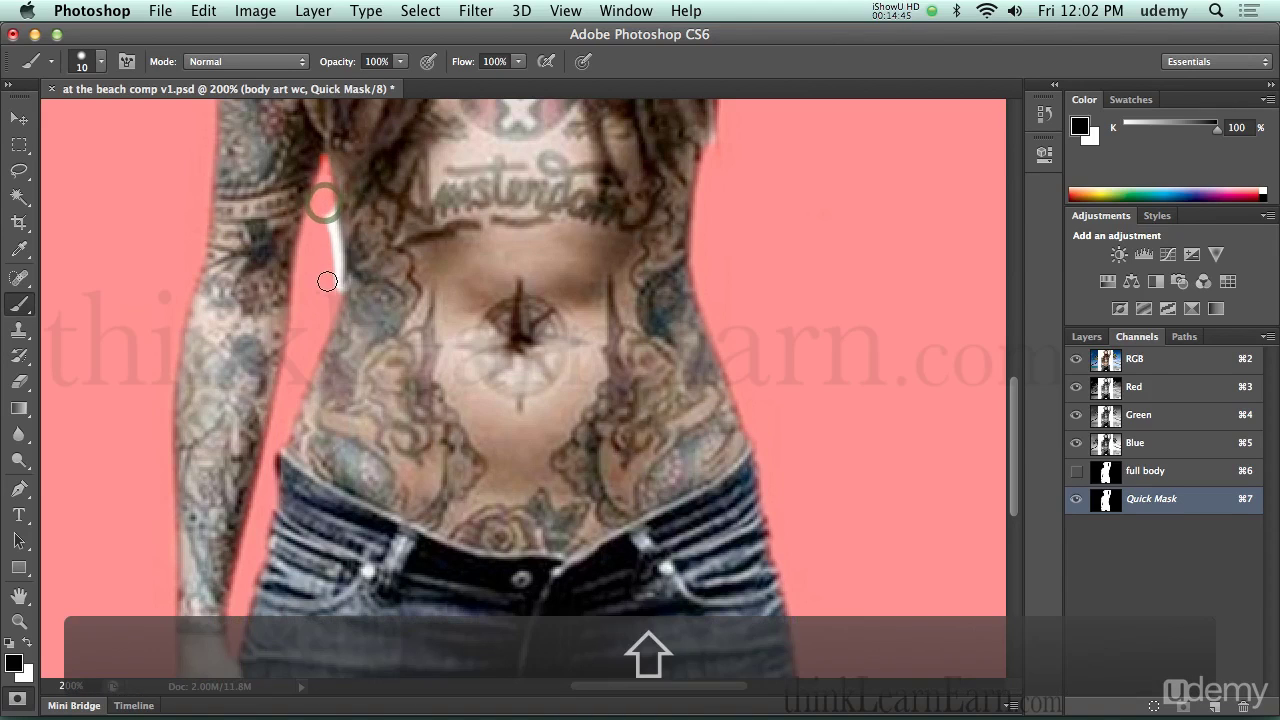
left_click_drag(335, 251, 320, 260)
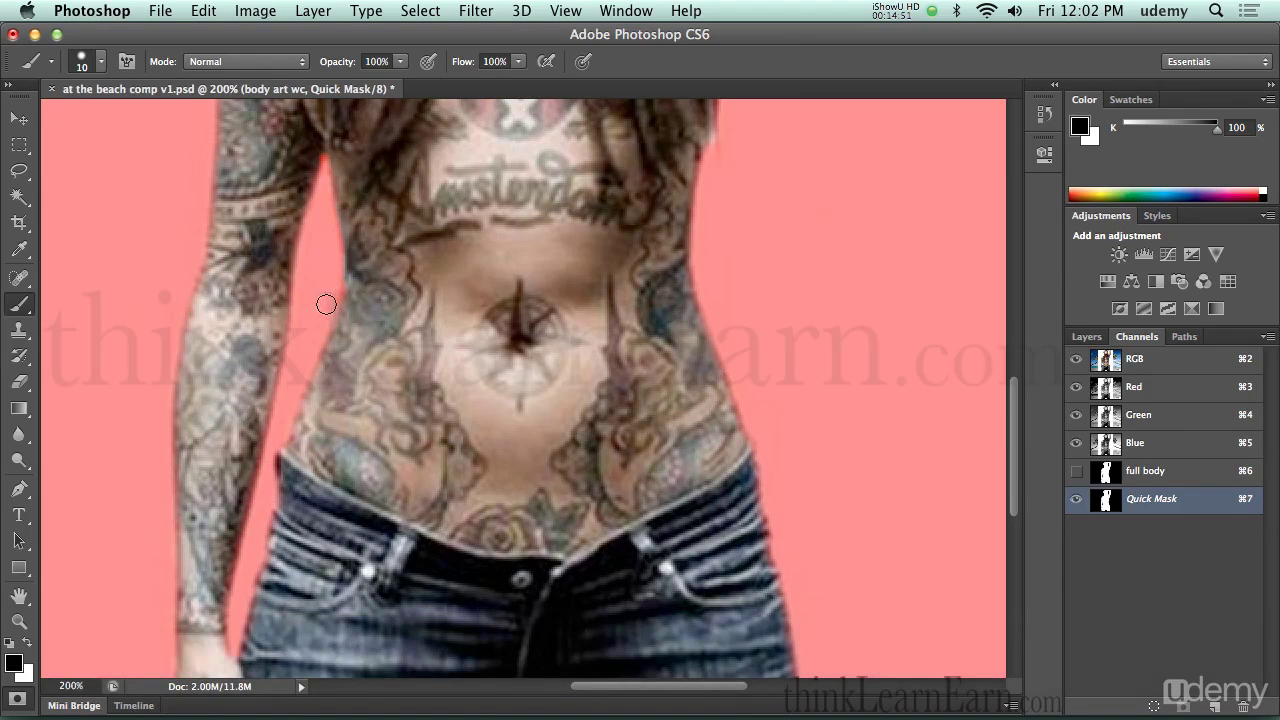
Inspect the mask edges along the whole figure and exit Quick Mask mode.
key("space")
scroll(486, 463, "down", 10)
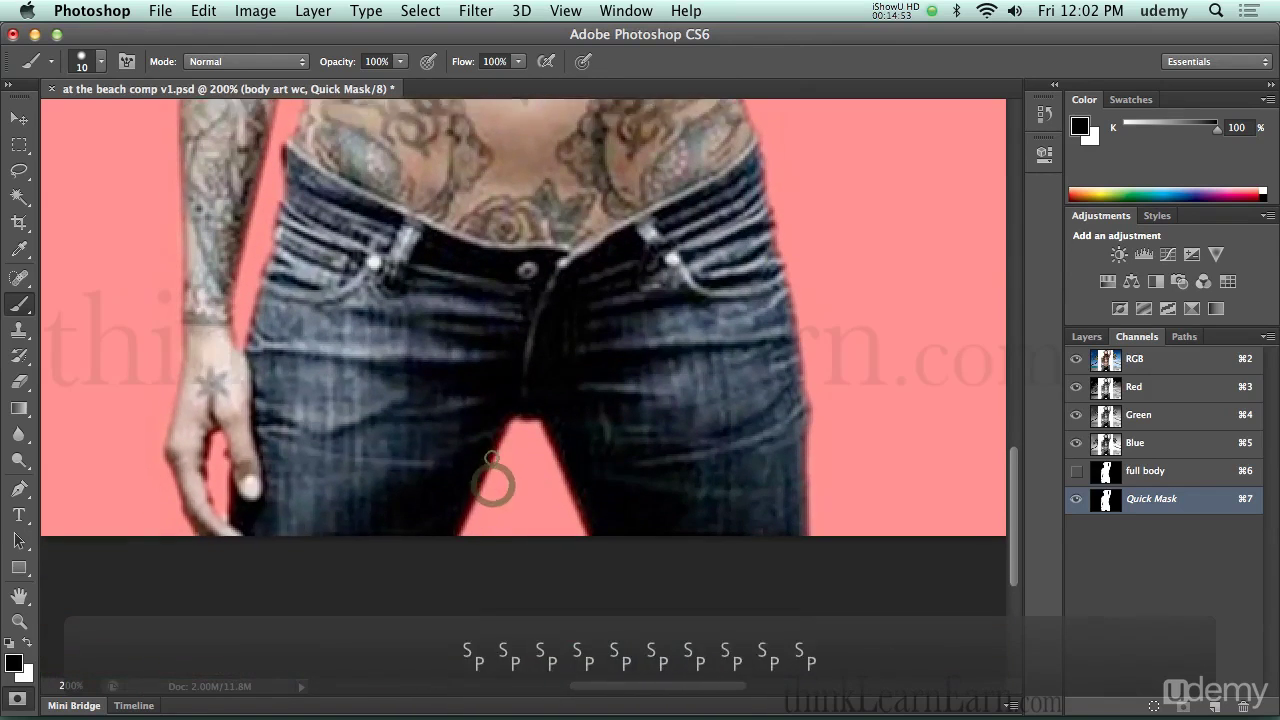
scroll(504, 386, "up", 5)
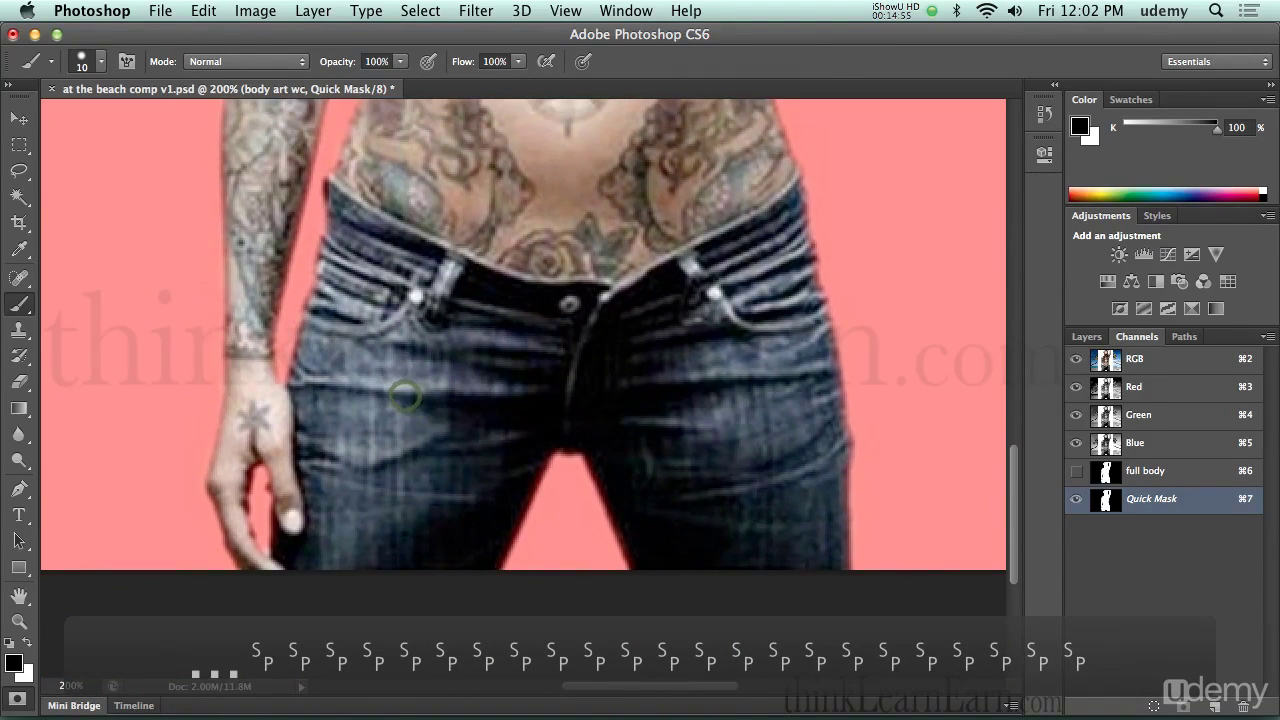
scroll(366, 350, "up", 9)
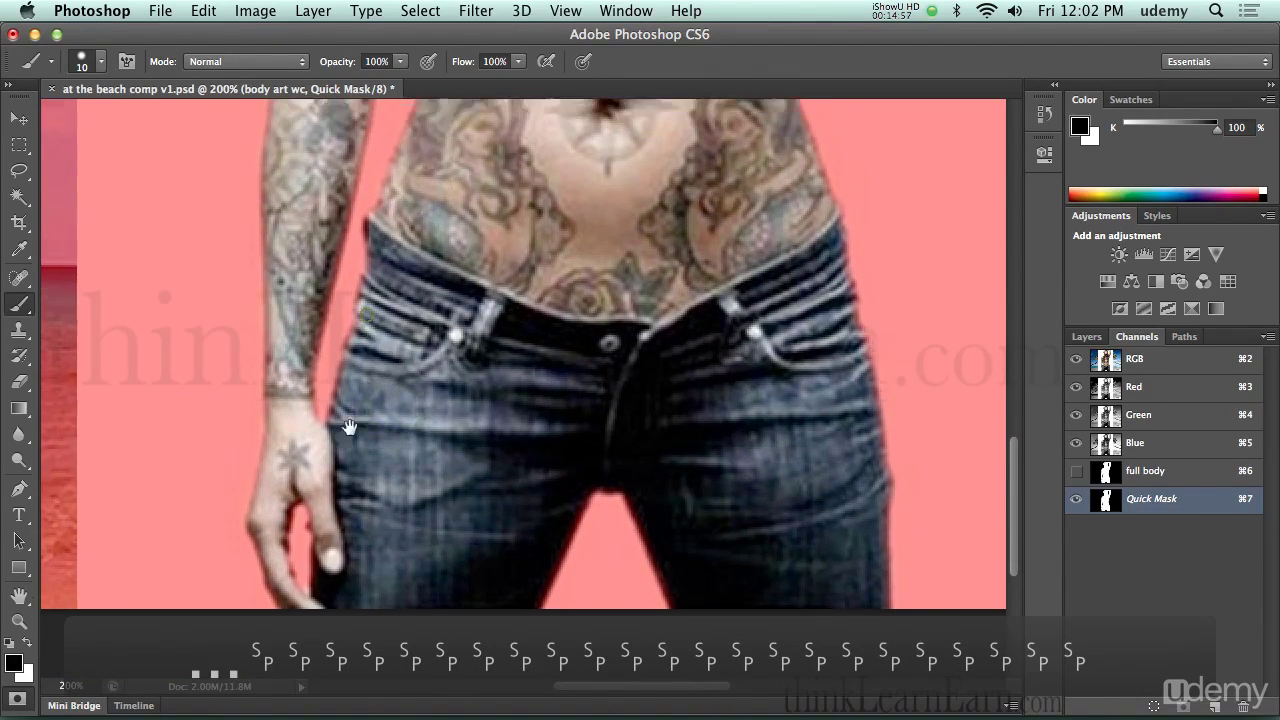
scroll(366, 315, "up", 12)
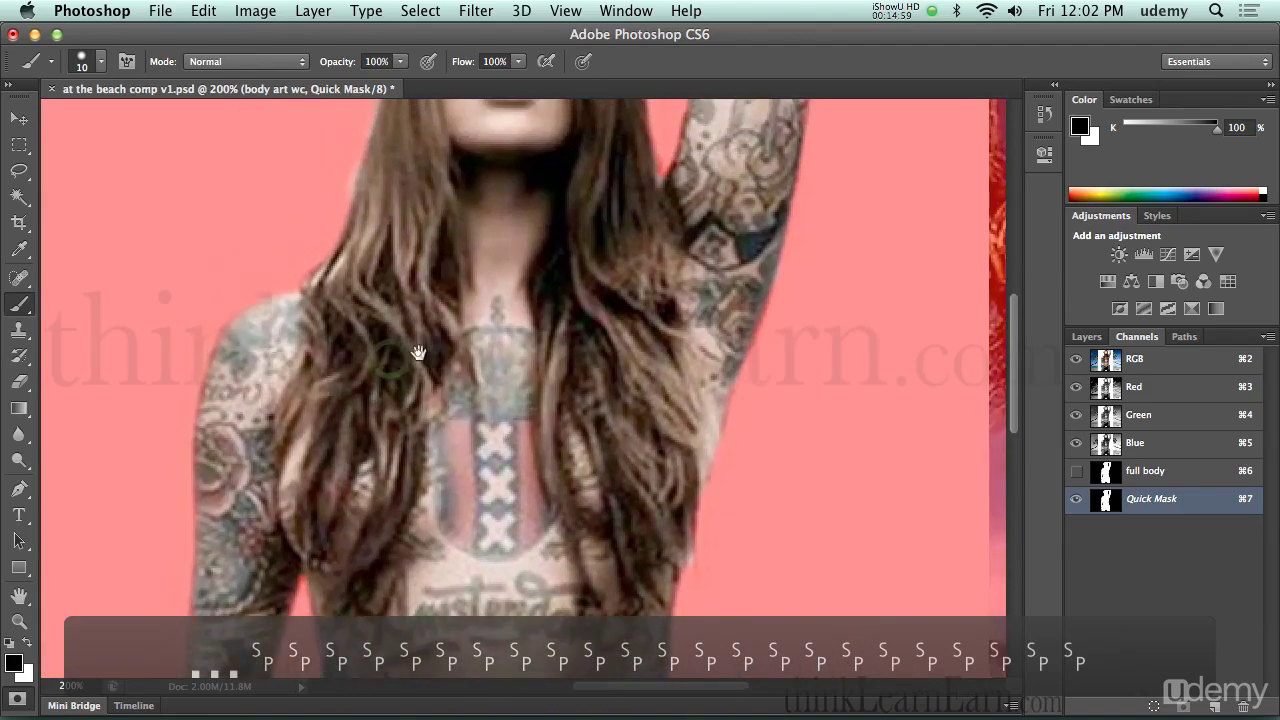
scroll(416, 352, "up", 6)
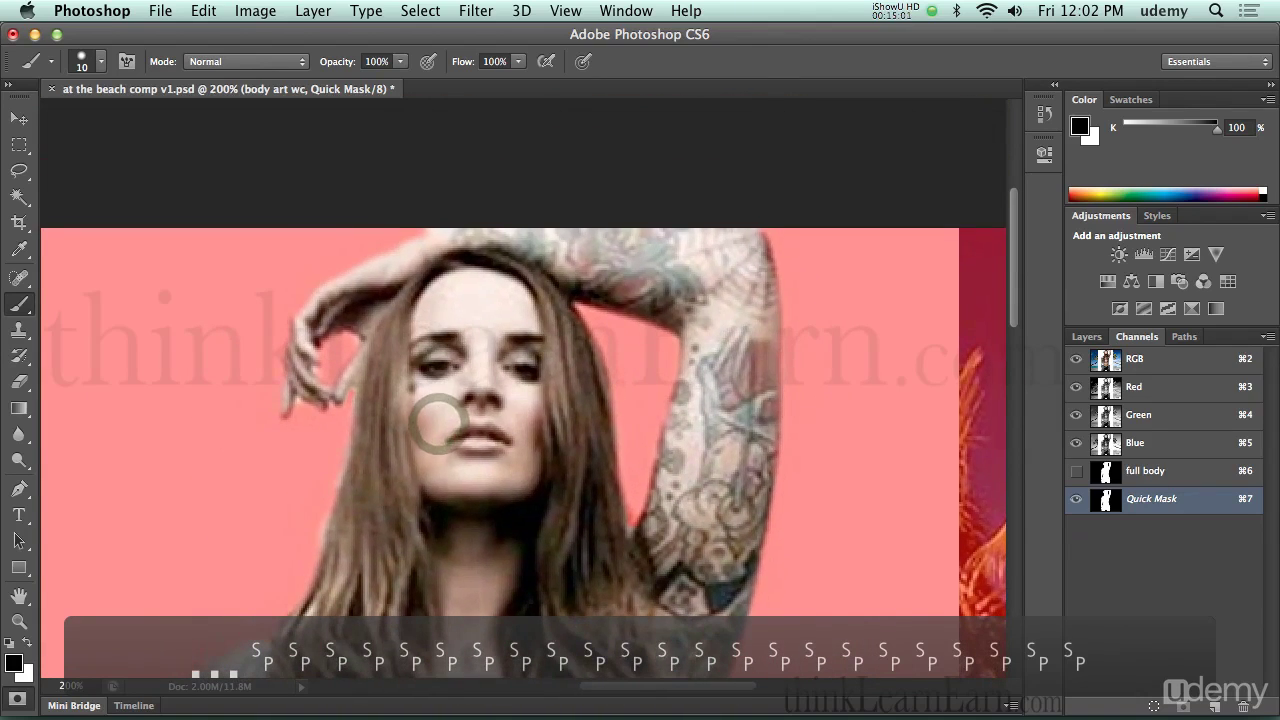
scroll(435, 420, "down", 12)
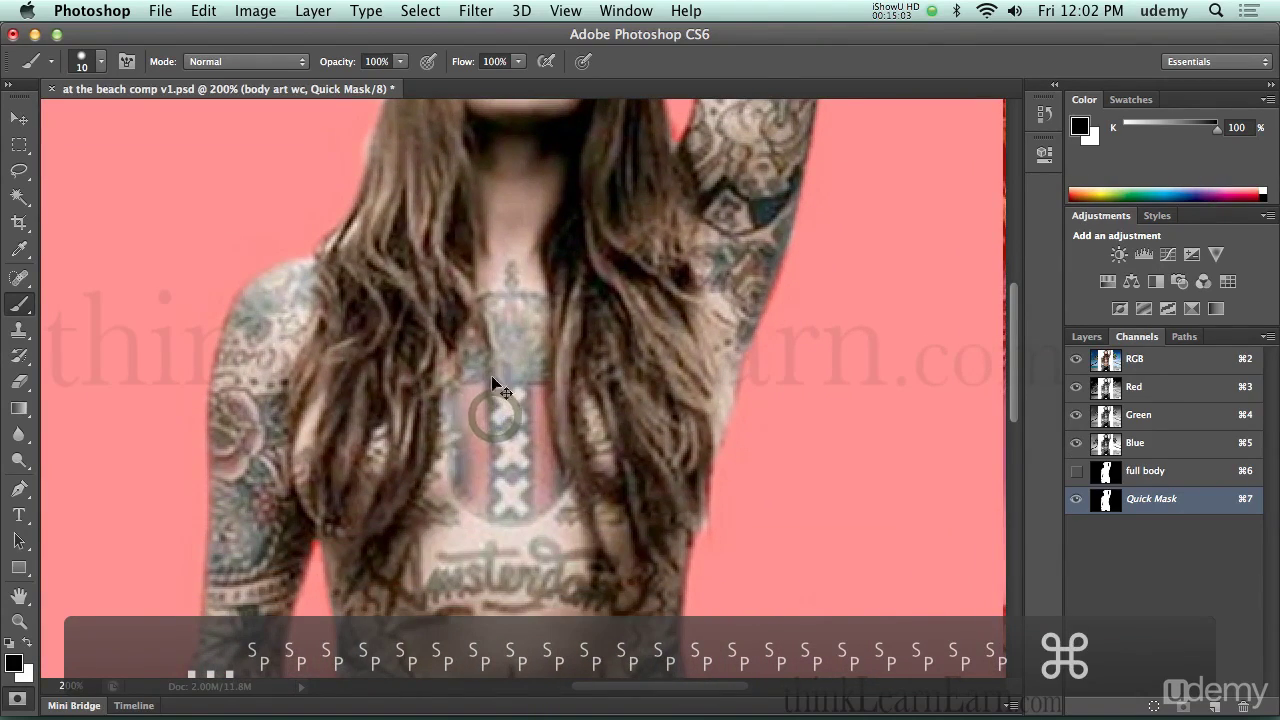
key("super+0")
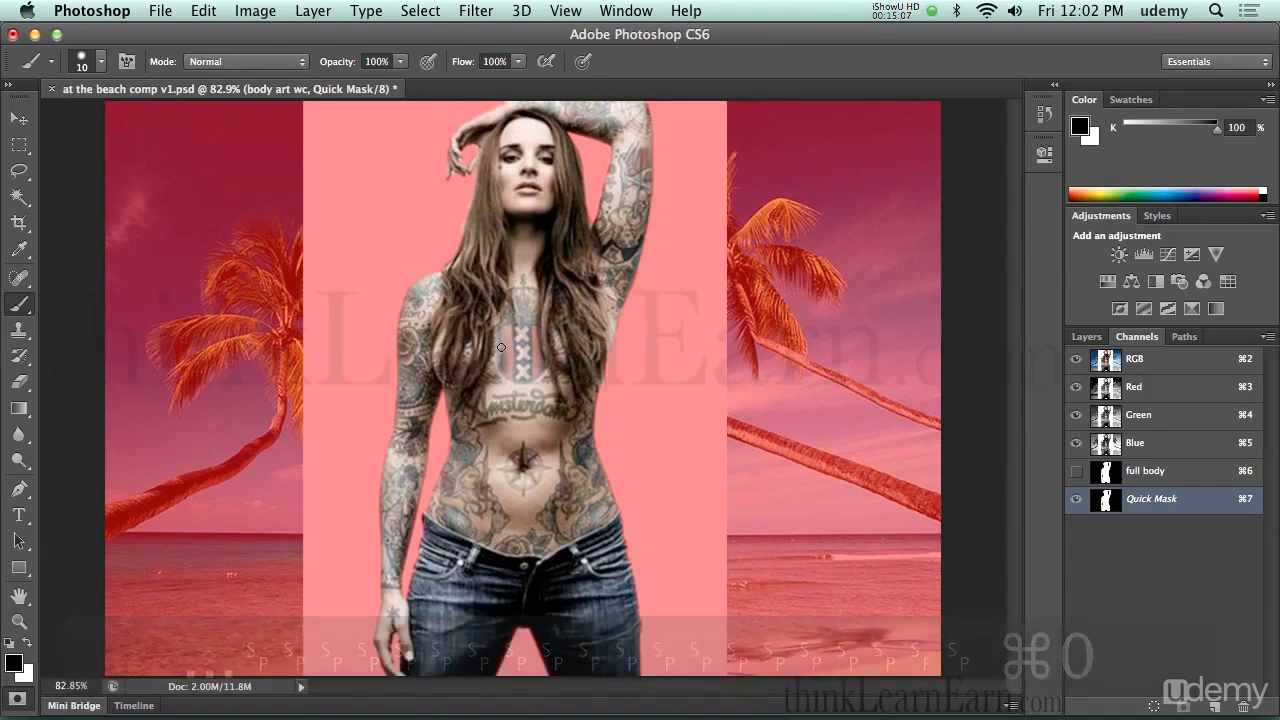
key("q")
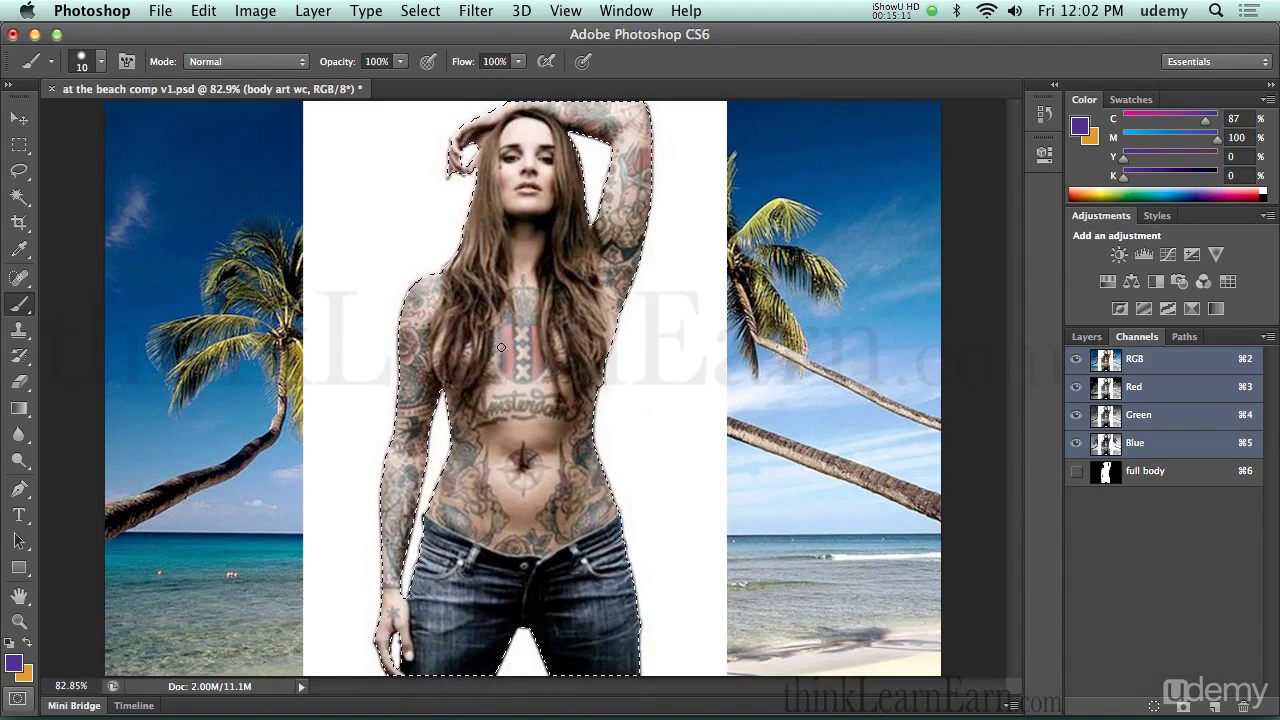
Try saving the selection to the body art wc Mask channel and undo it.
left_click(420, 10)
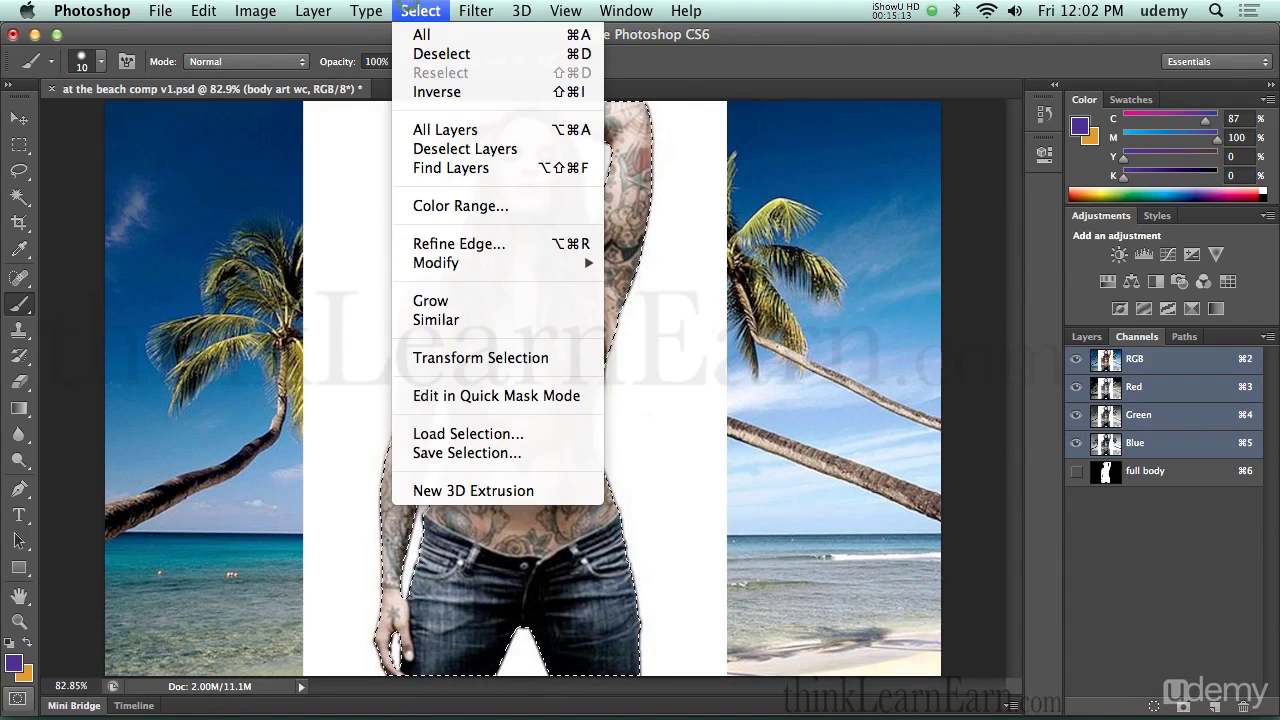
left_click(465, 453)
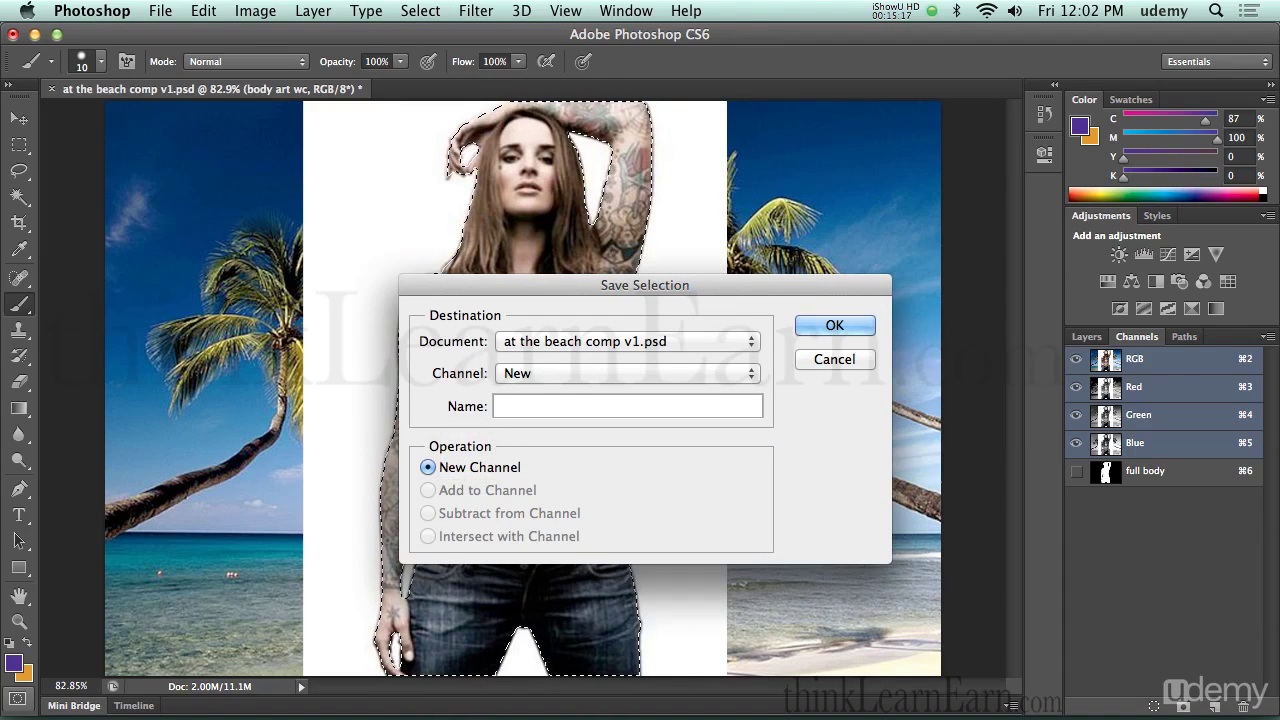
left_click(520, 373)
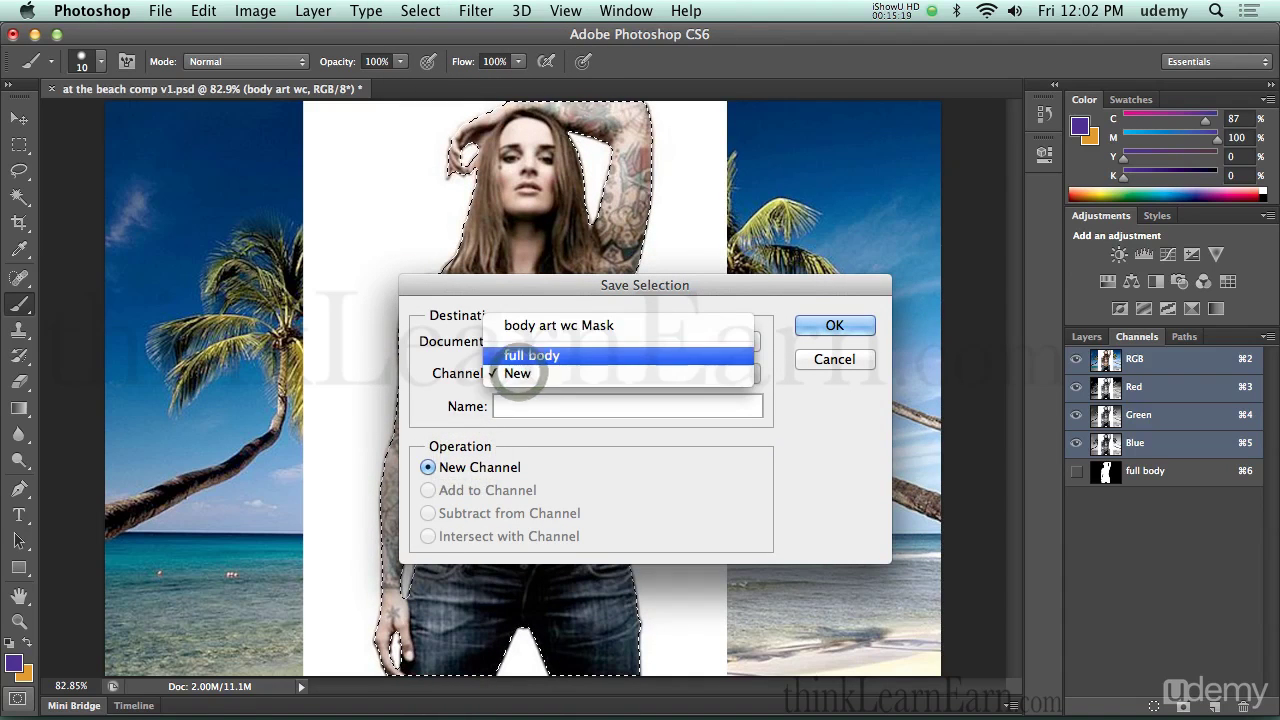
left_click(539, 325)
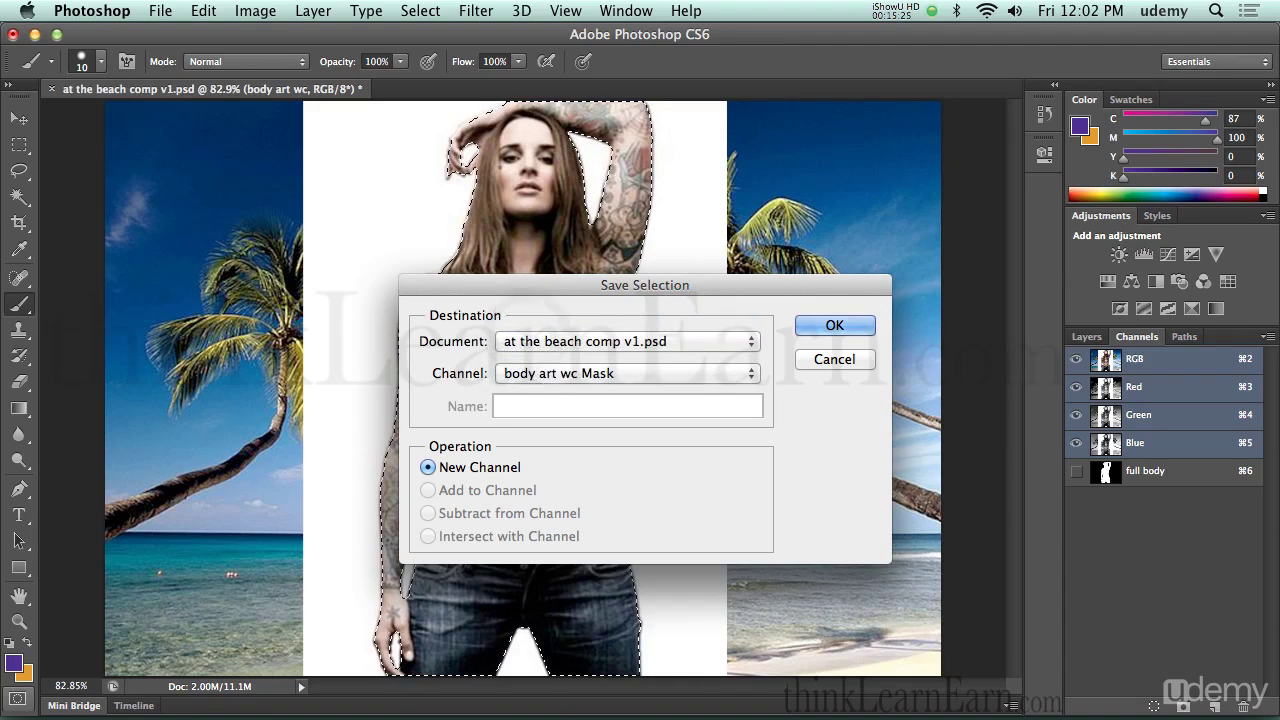
left_click(834, 325)
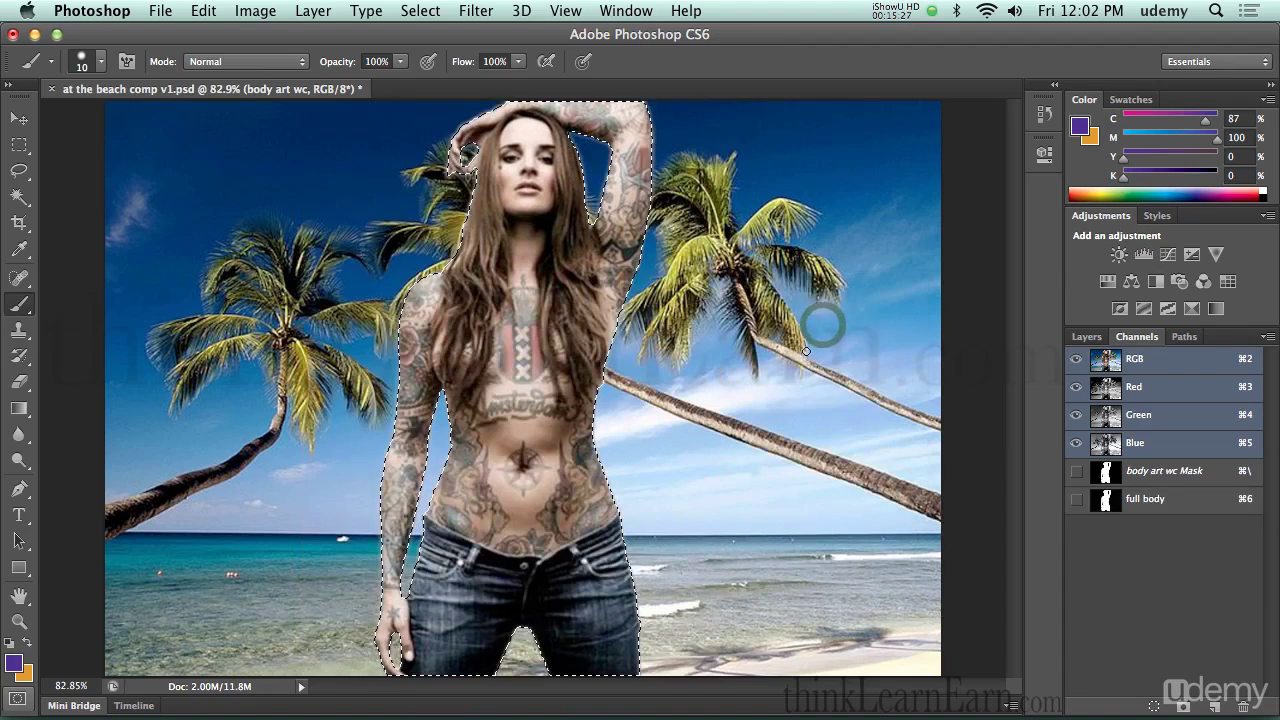
key("super+z")
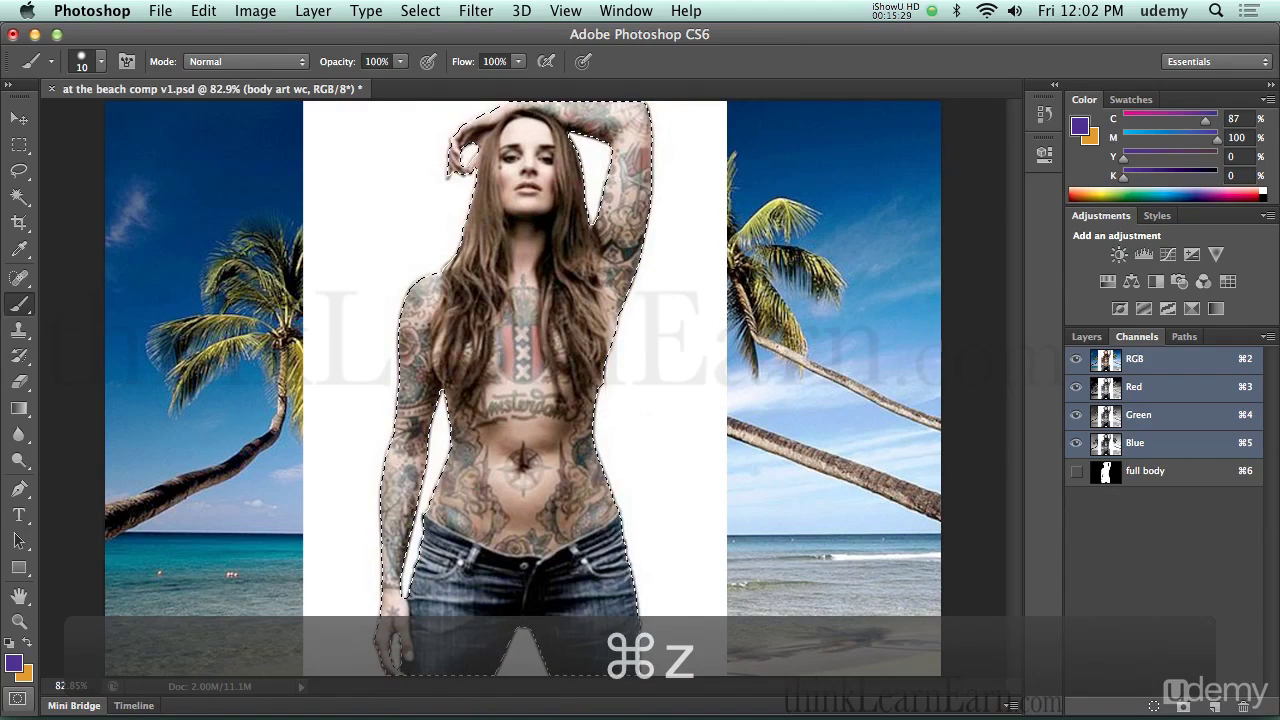
Save the selection to the full body channel with the Replace Channel operation.
left_click(415, 10)
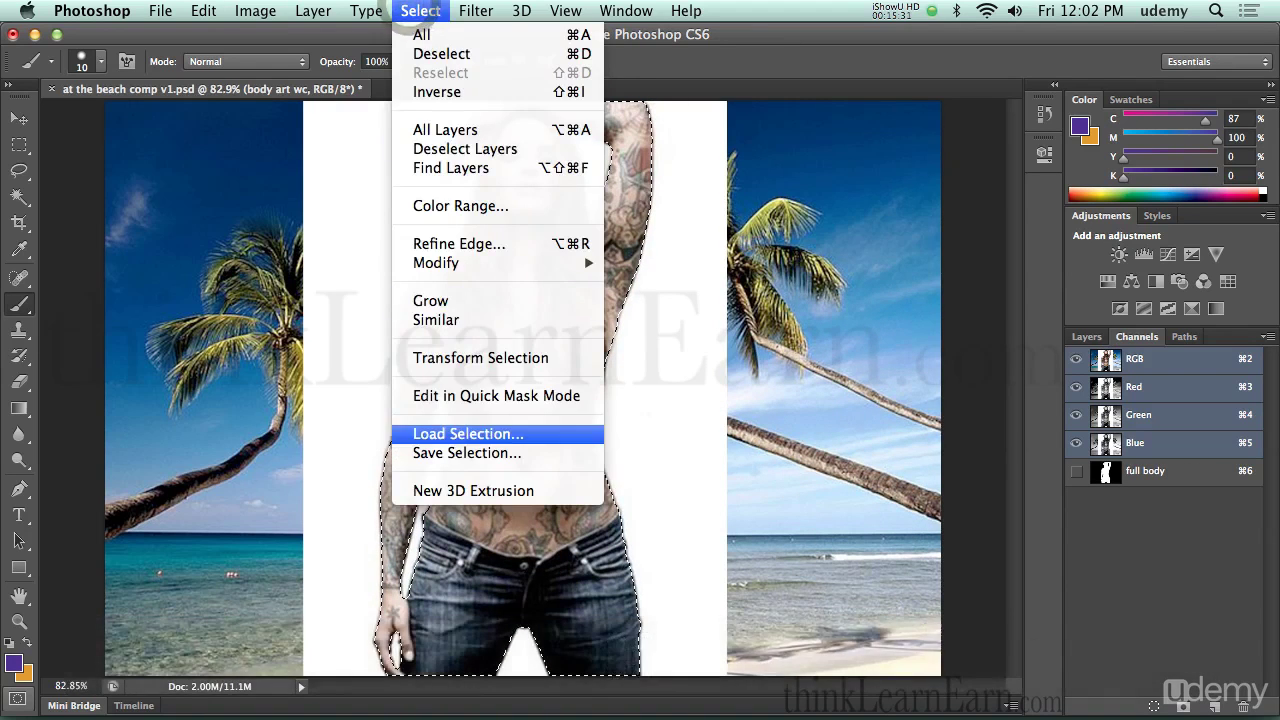
left_click(430, 432)
left_click(580, 373)
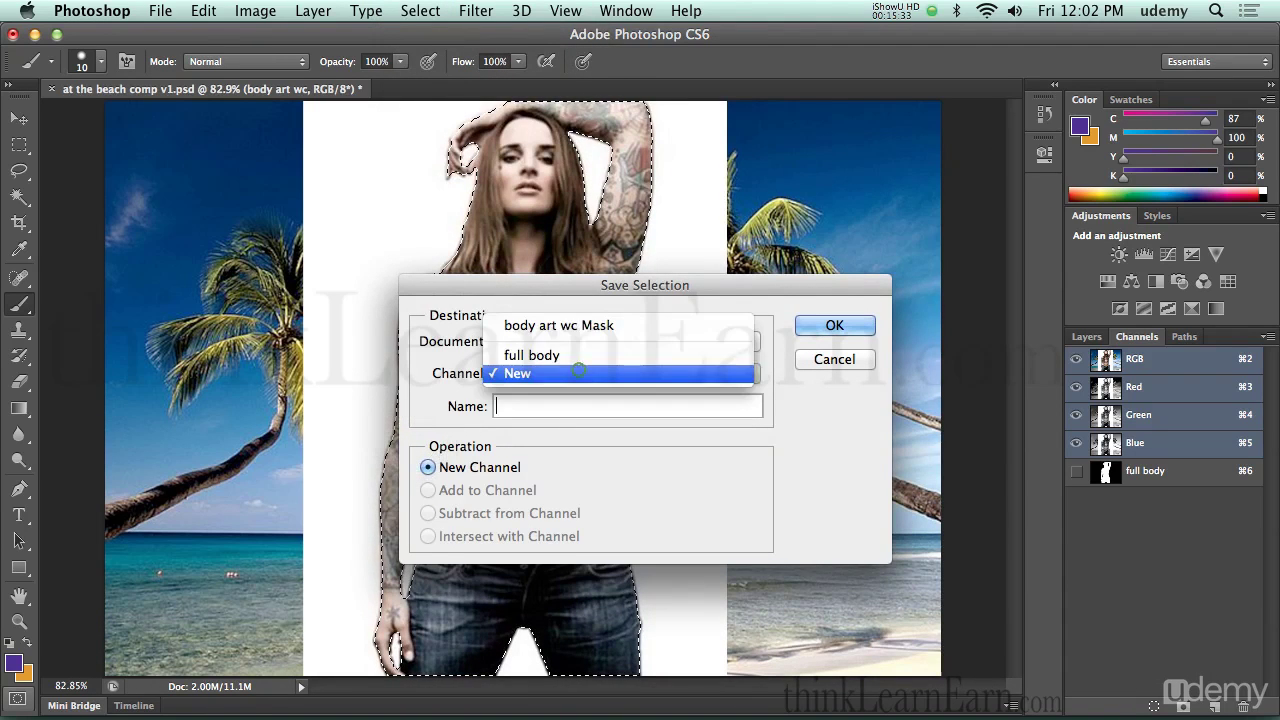
left_click(566, 356)
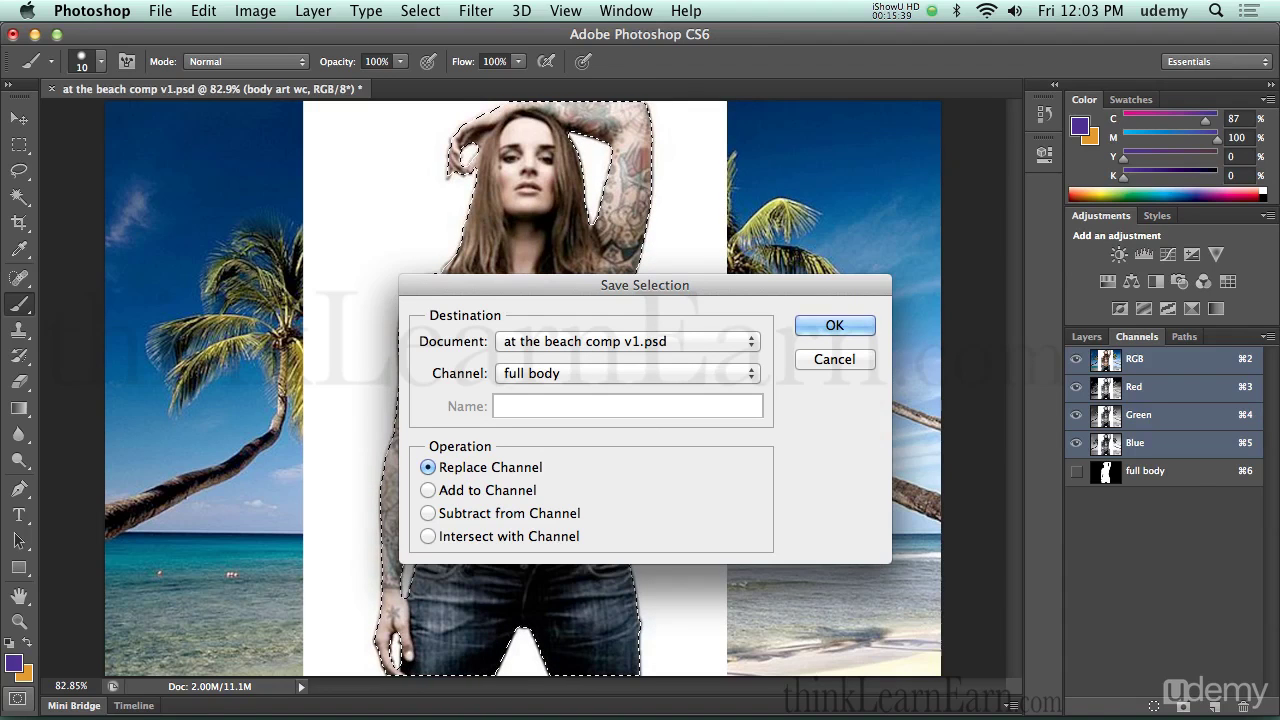
left_click(832, 327)
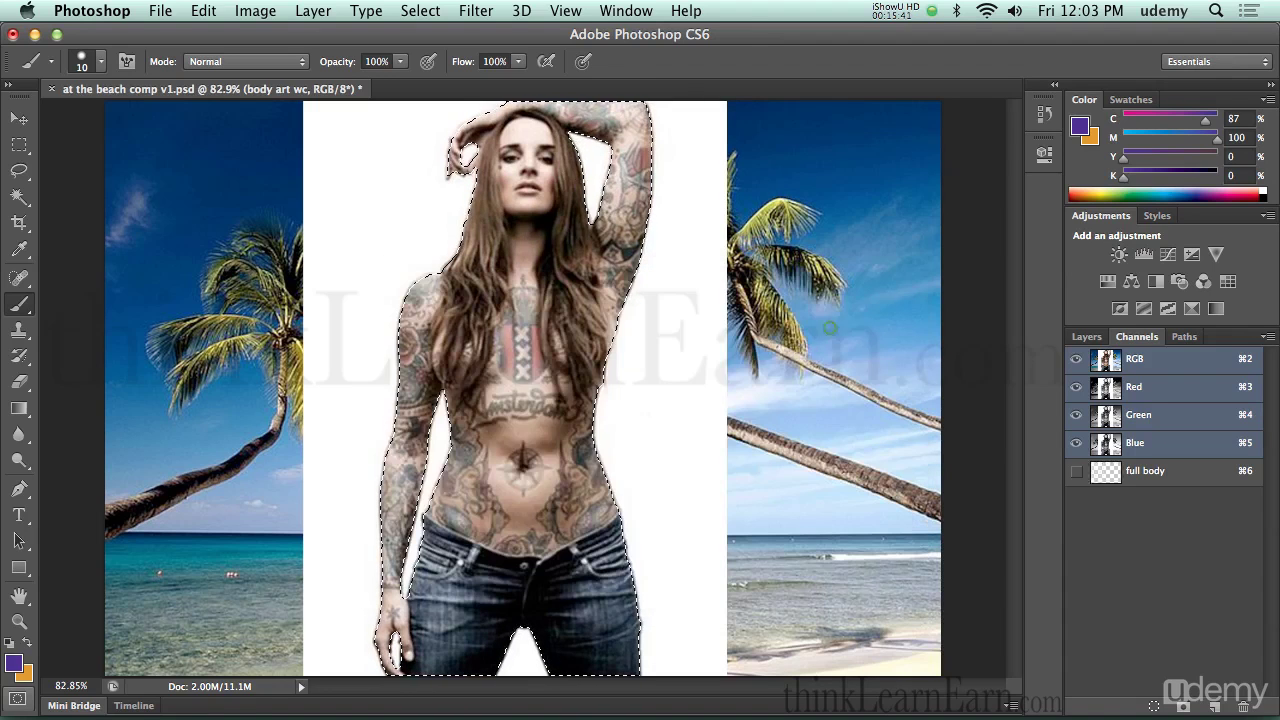
Save the document and deselect the figure.
key("super+s")
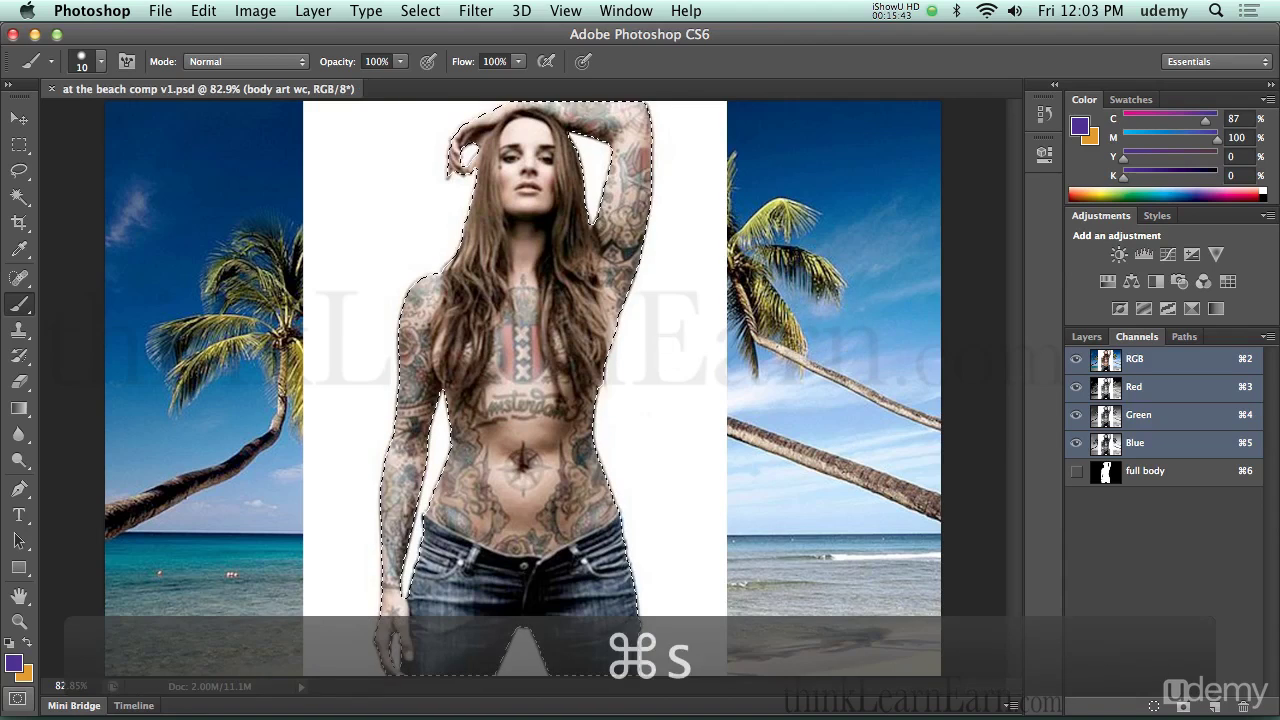
key("super+d")
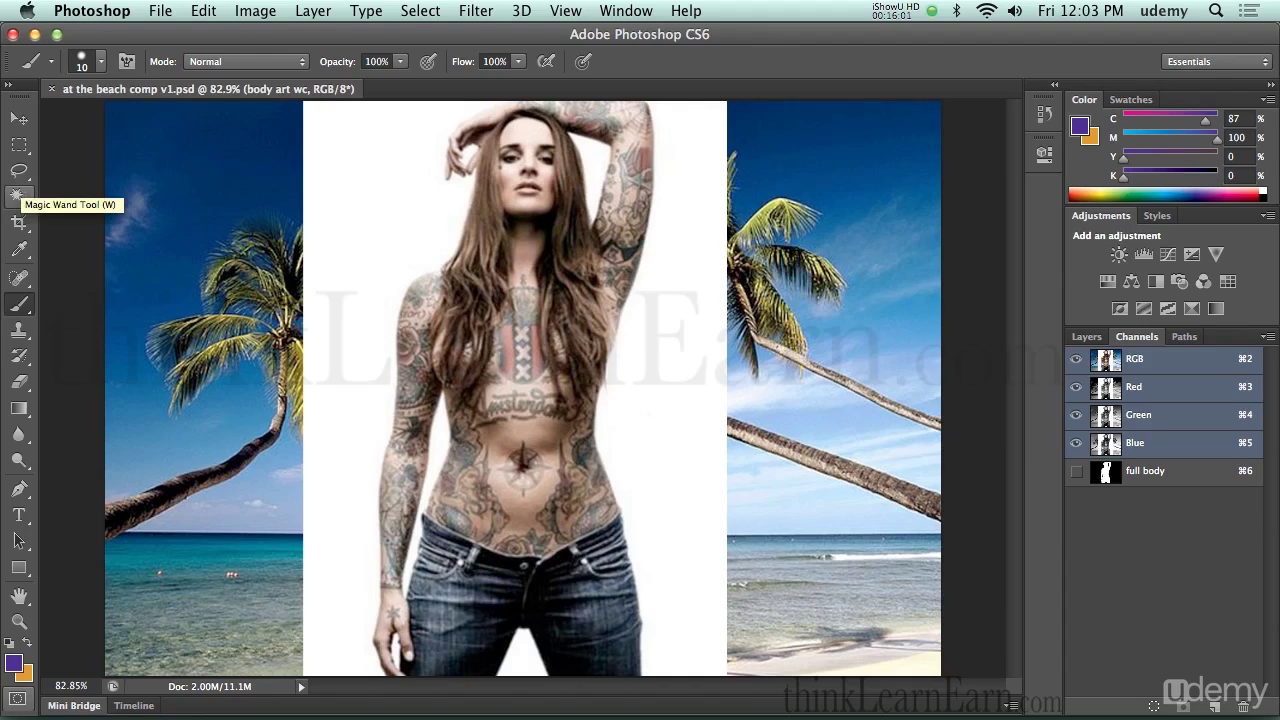
left_click(21, 192)
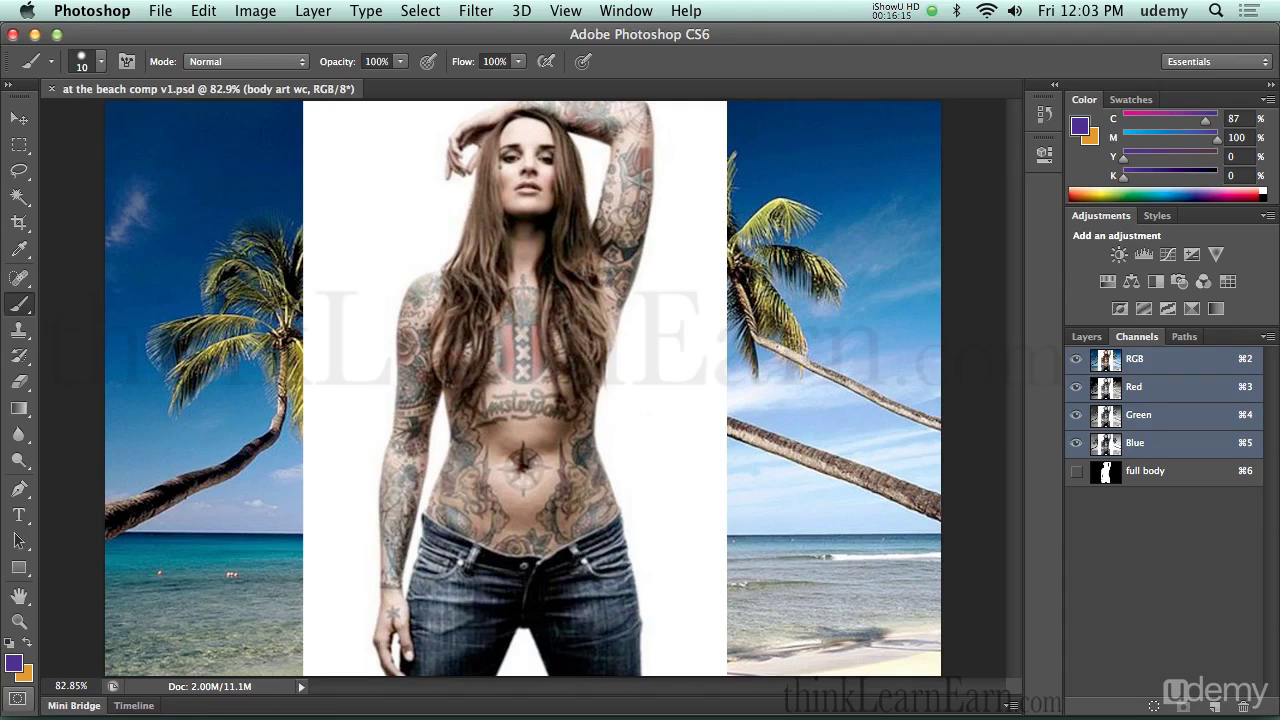
key("super+shift")
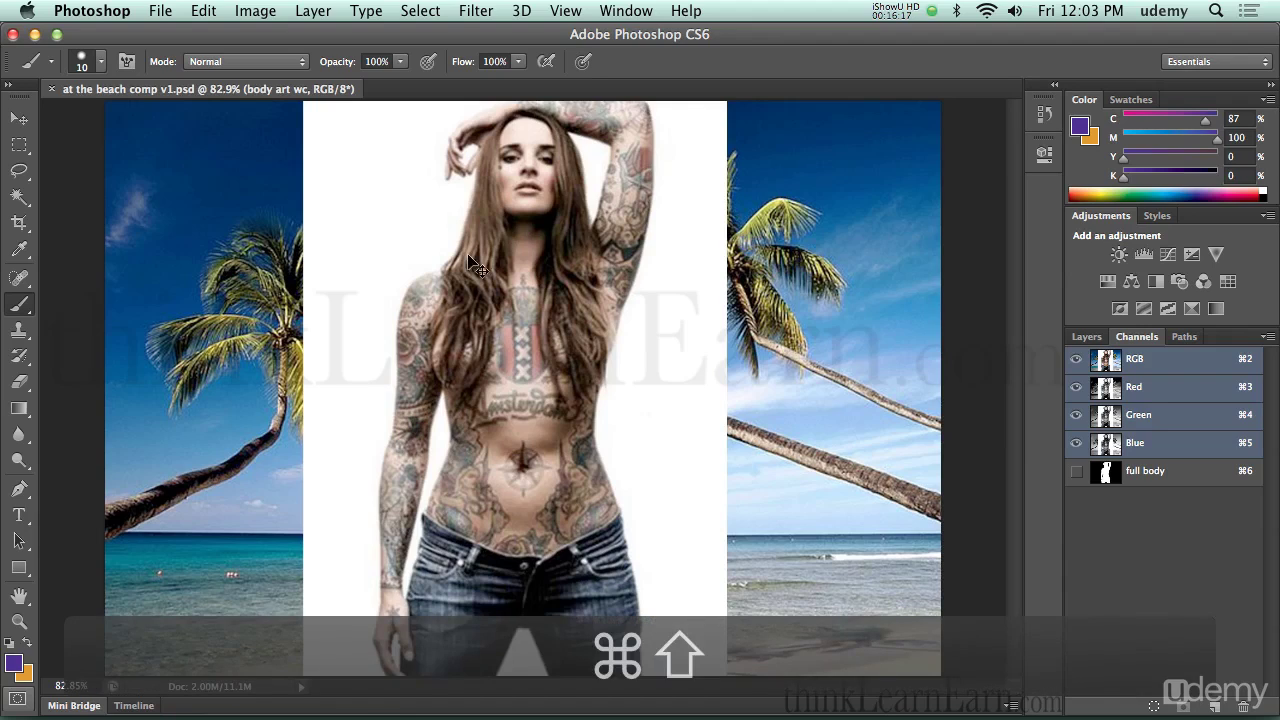